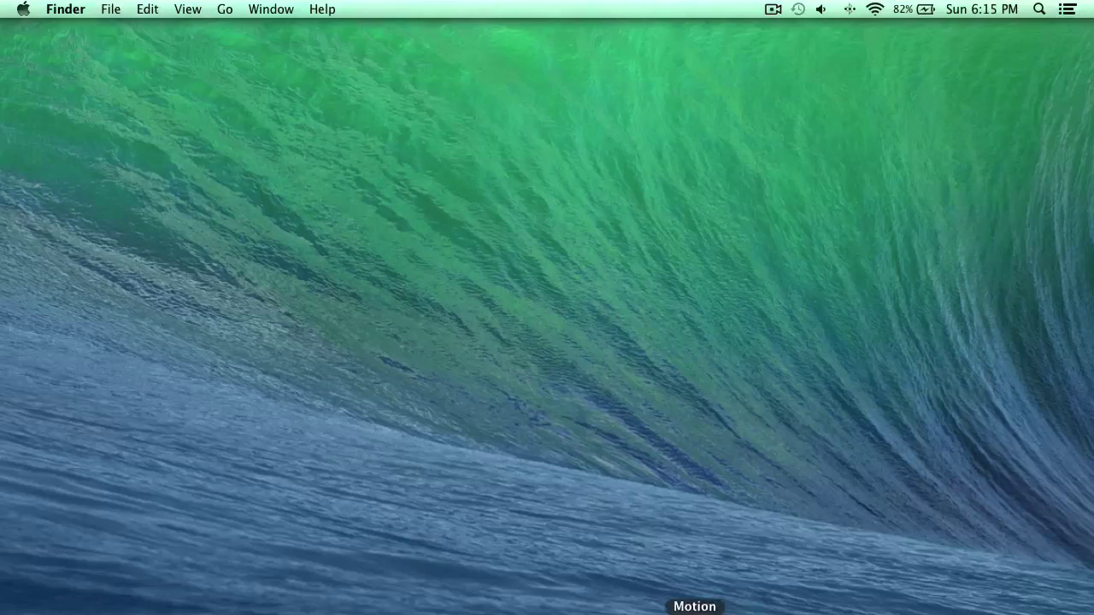
# Step: Launch Motion from the Dock to bring up the Project Browser
pyautogui.click(694, 608)
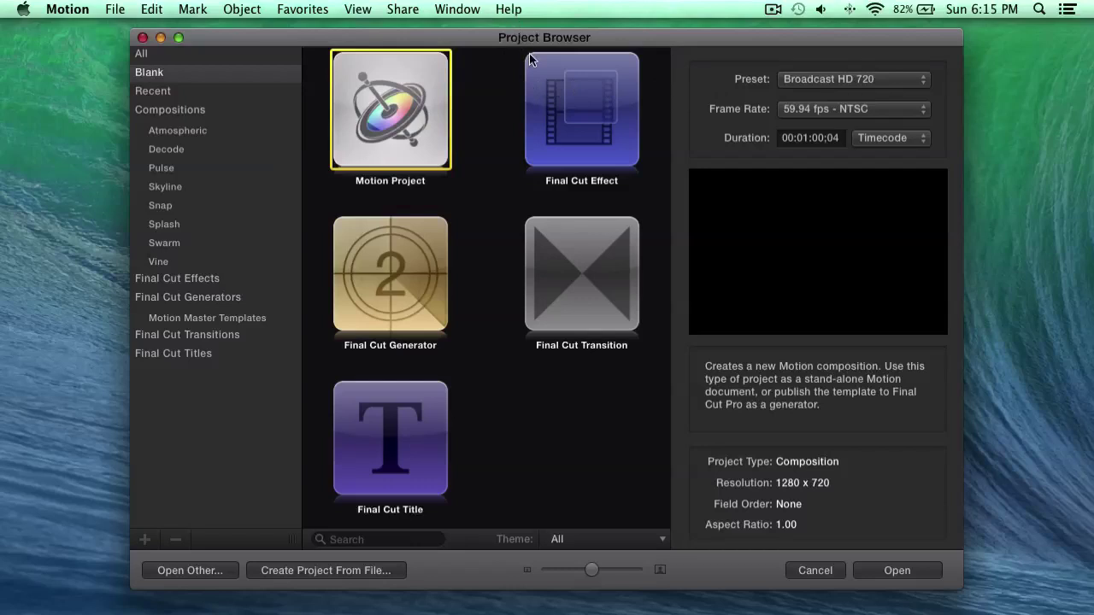
# Step: Create a Broadcast HD 720 Motion project at 29.97 fps - NTSC with timecode duration
pyautogui.moveTo(514, 36); pyautogui.dragTo(517, 35)
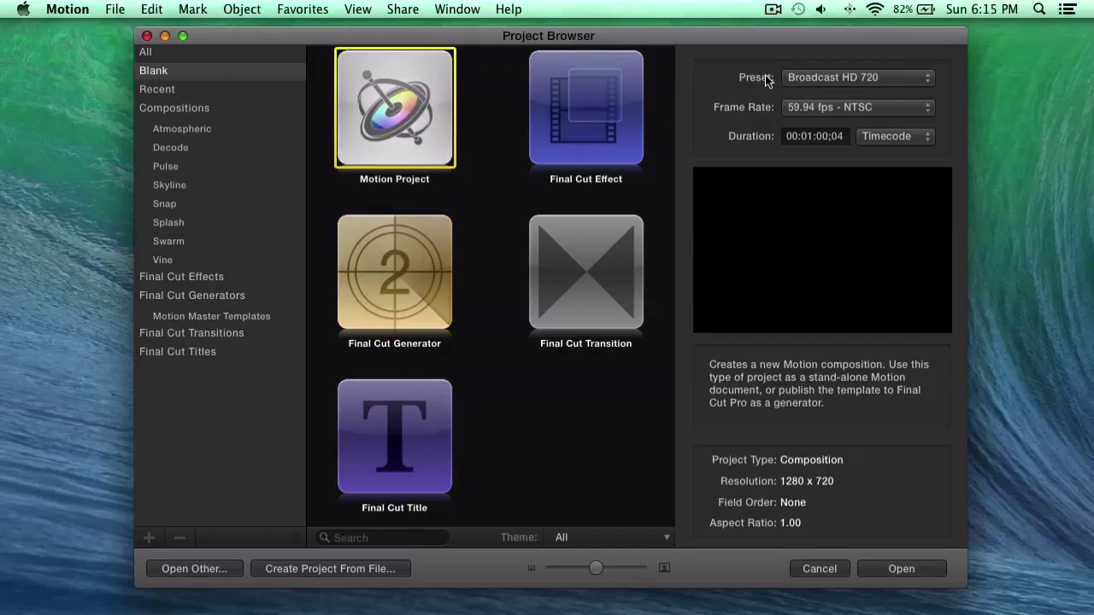
pyautogui.click(838, 79)
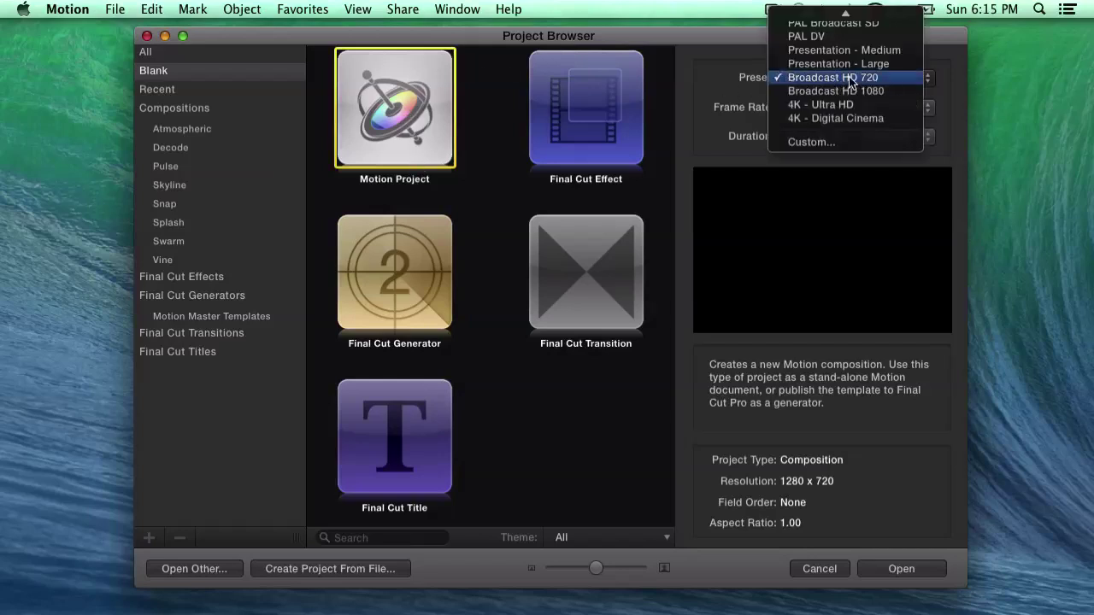
pyautogui.click(852, 82)
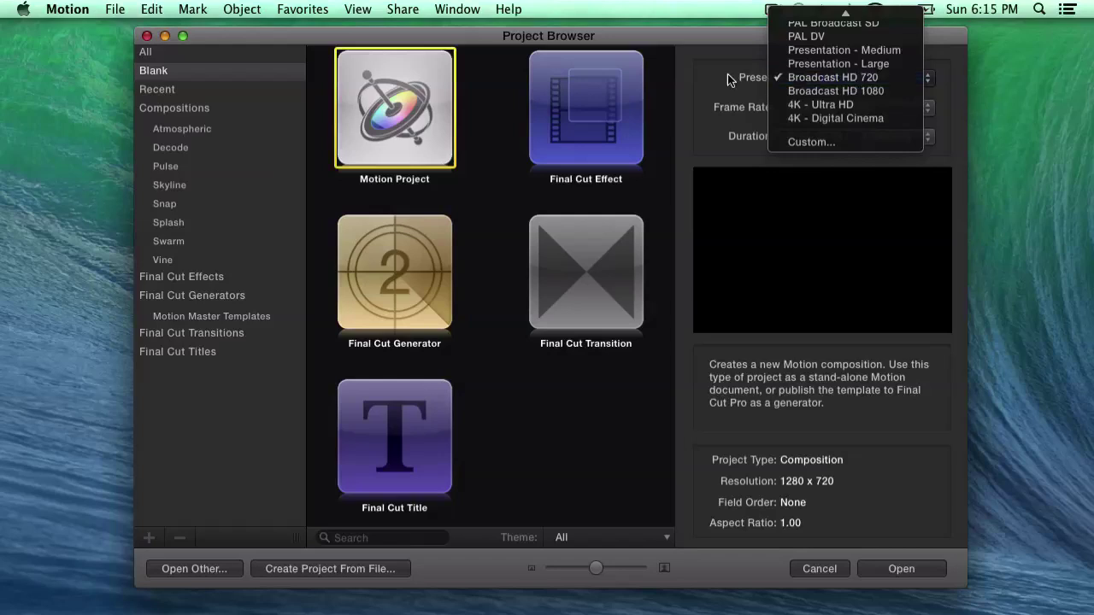
pyautogui.click(797, 109)
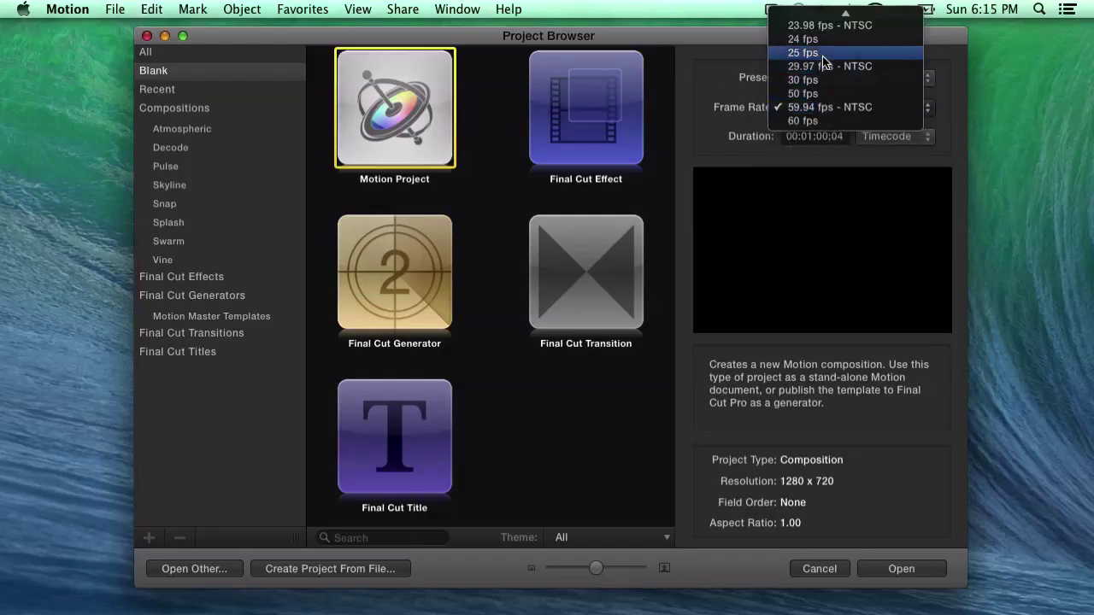
pyautogui.click(822, 67)
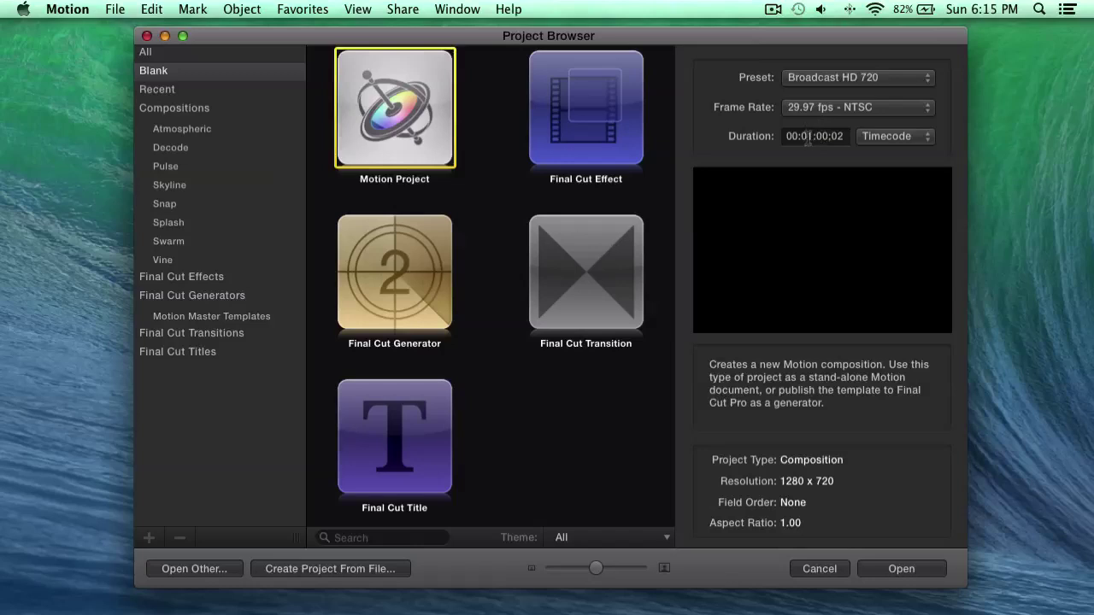
pyautogui.click(886, 138)
pyautogui.click(913, 136)
pyautogui.click(901, 569)
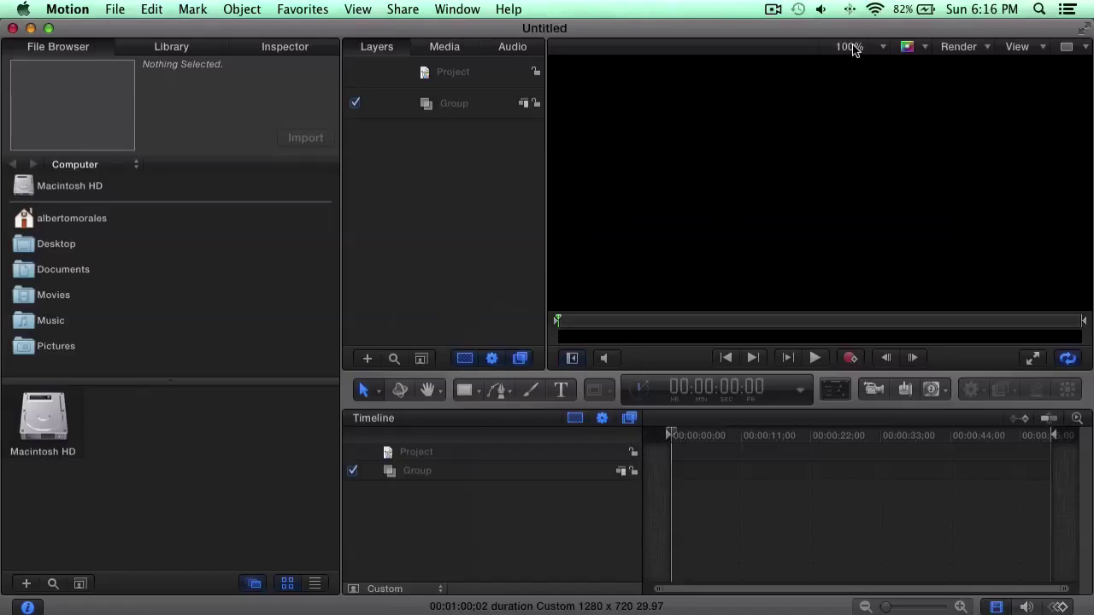
# Step: Fit the canvas in the viewer and draw a white rectangle covering it entirely
pyautogui.click(878, 48)
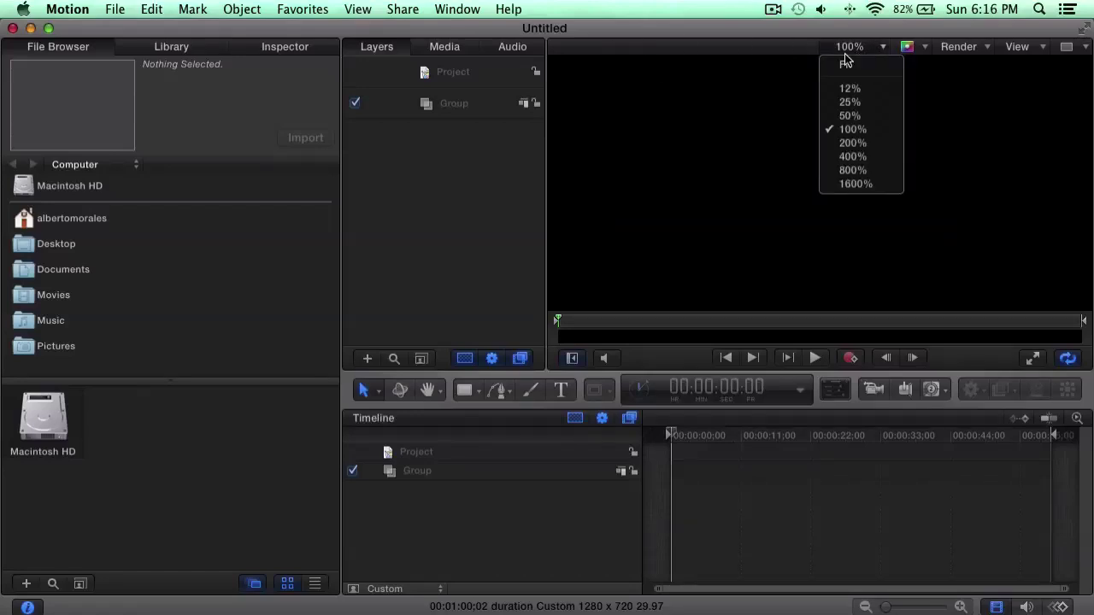
pyautogui.click(847, 64)
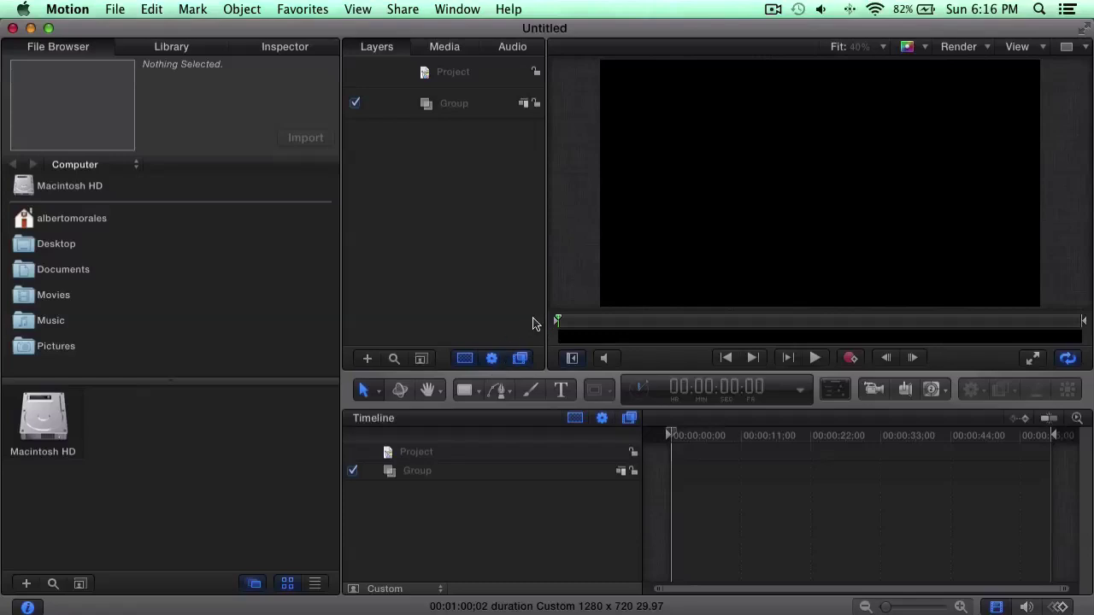
pyautogui.click(467, 391)
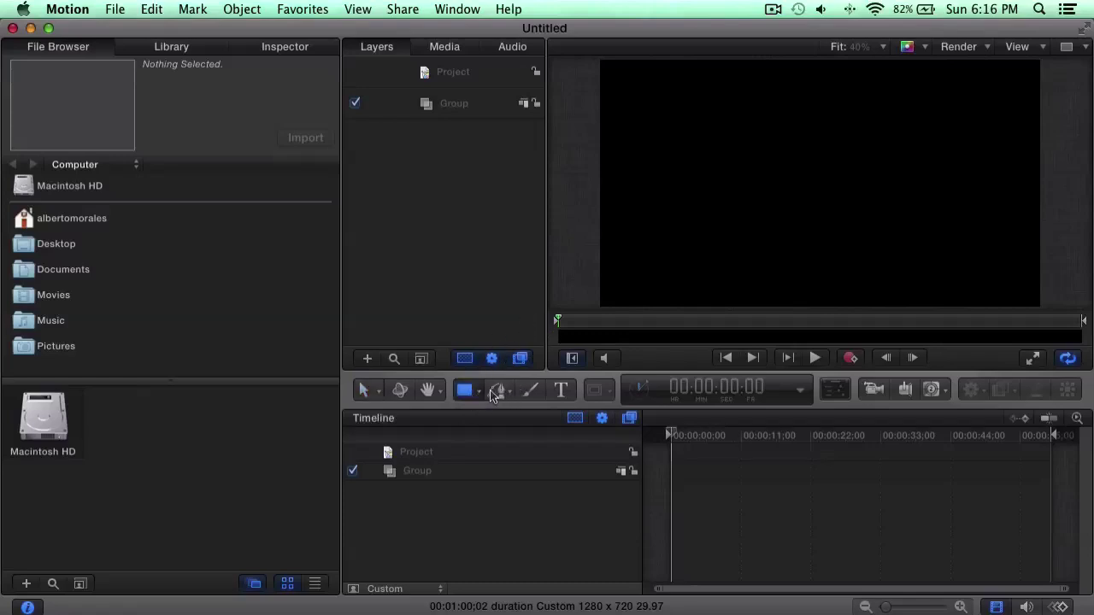
pyautogui.click(480, 394)
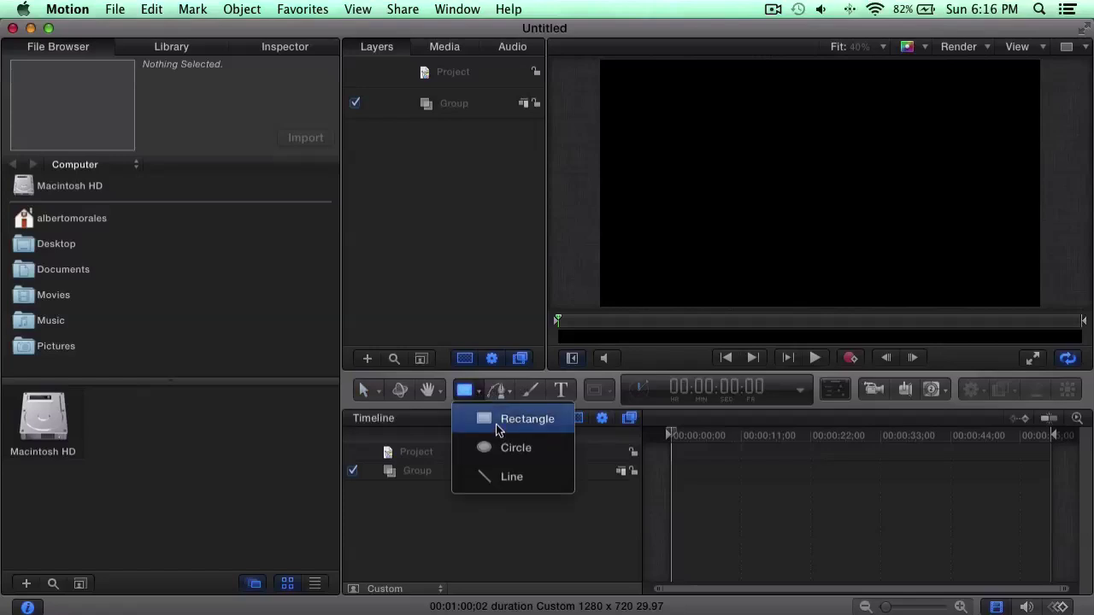
pyautogui.click(495, 421)
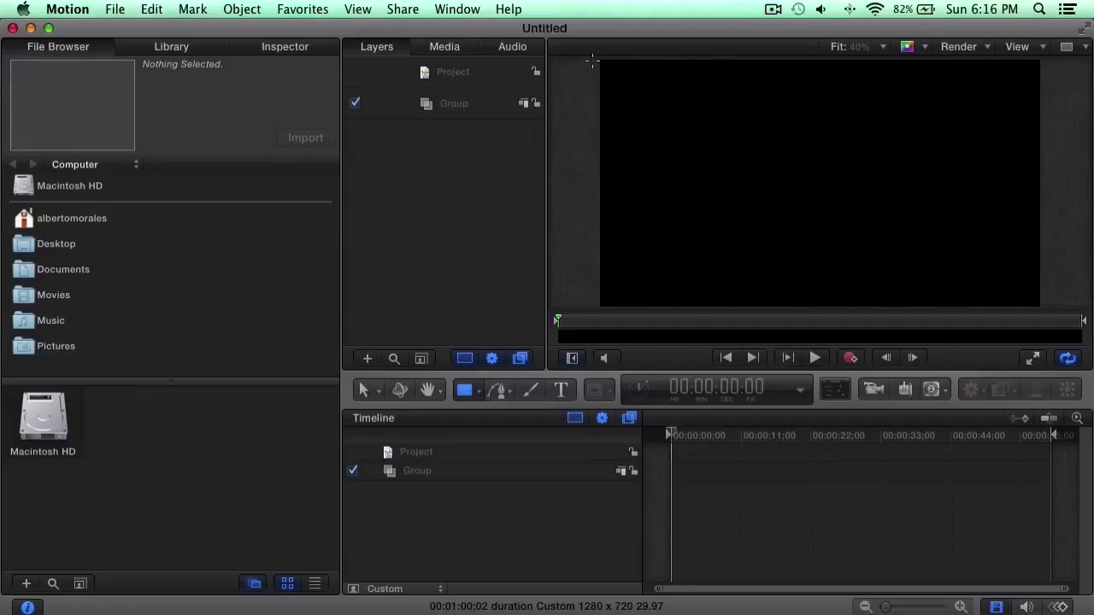
pyautogui.moveTo(592, 59); pyautogui.dragTo(1055, 315)
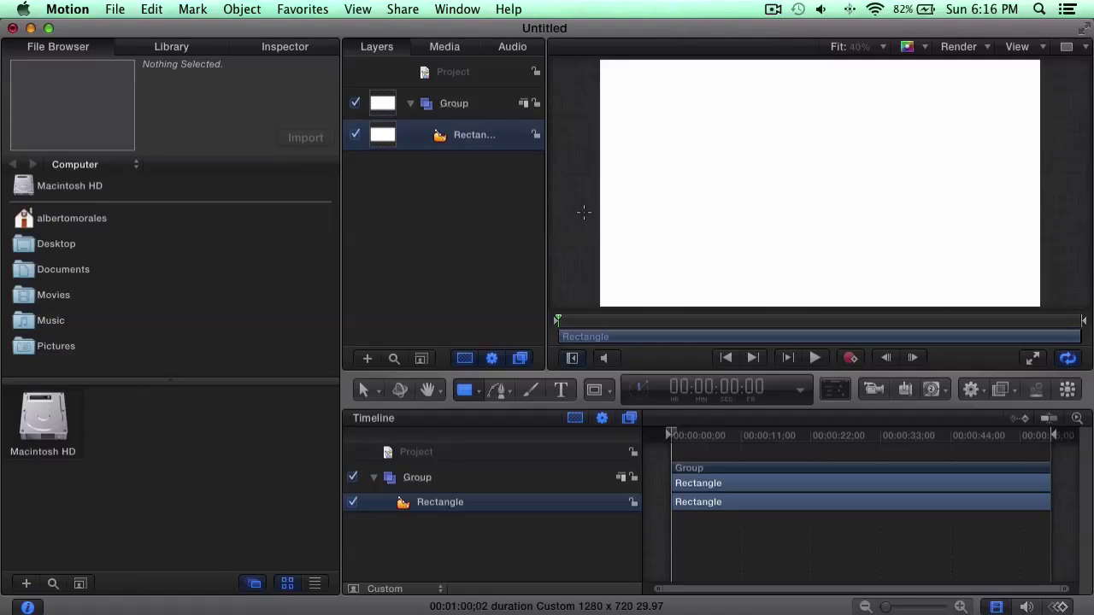
# Step: Type 'hello' as a new text layer near the canvas's upper left
pyautogui.click(561, 390)
pyautogui.click(670, 118)
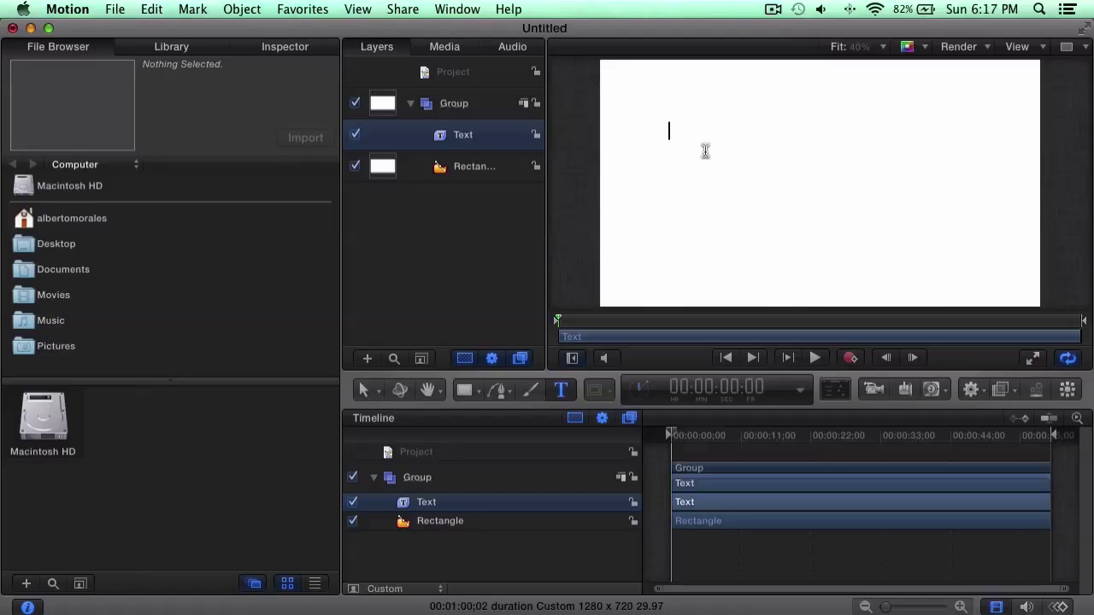
pyautogui.write('hello')
pyautogui.press('Escape')
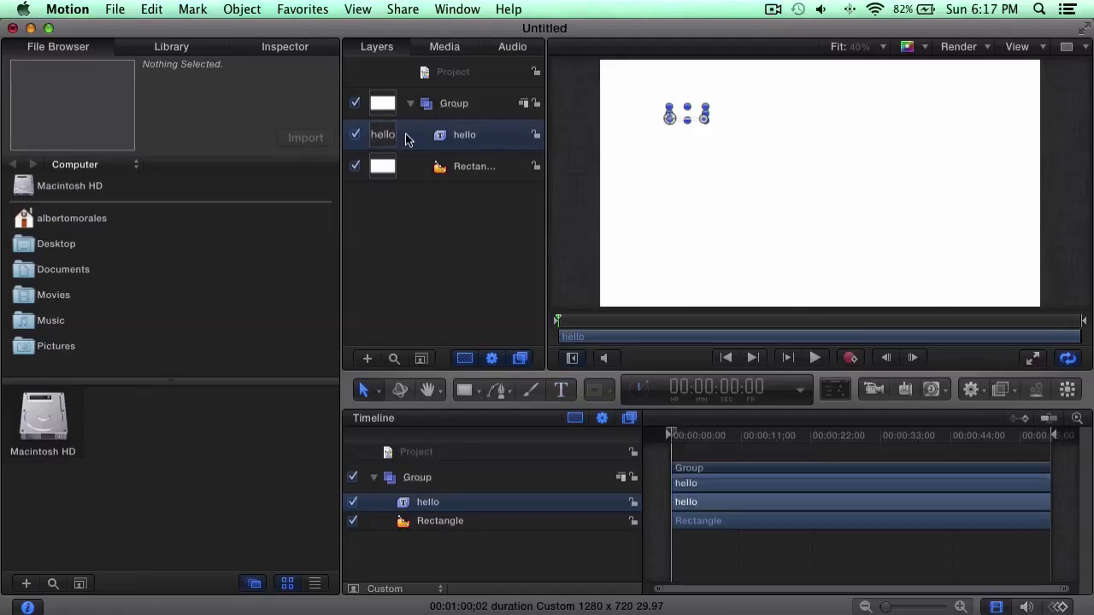
# Step: Turn the hello text black in the Text HUD, keeping the Normal blend mode
pyautogui.click(835, 389)
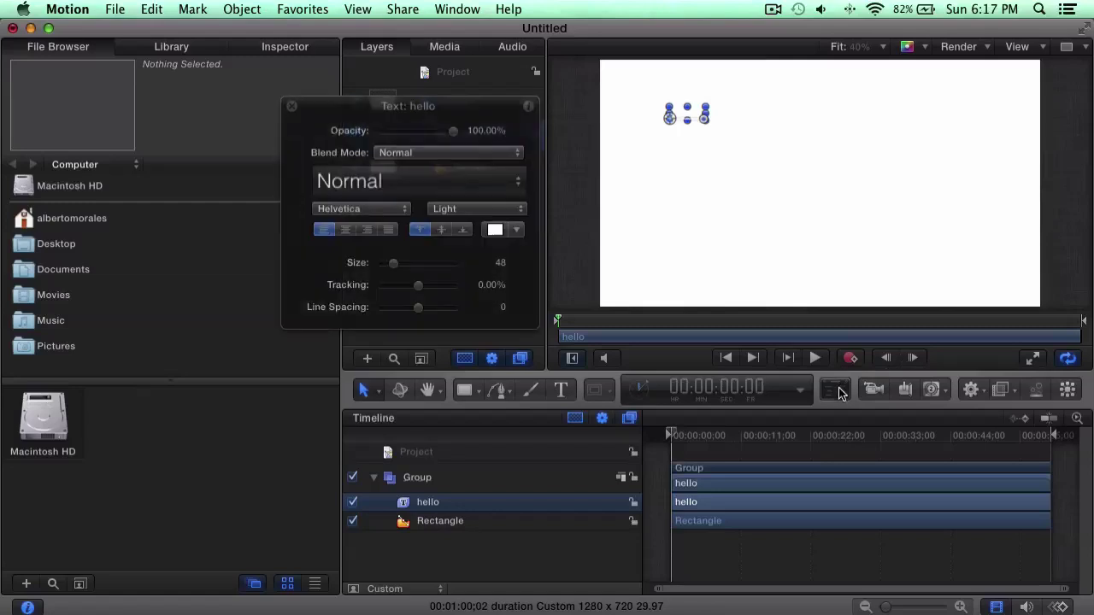
pyautogui.moveTo(443, 111); pyautogui.dragTo(372, 97)
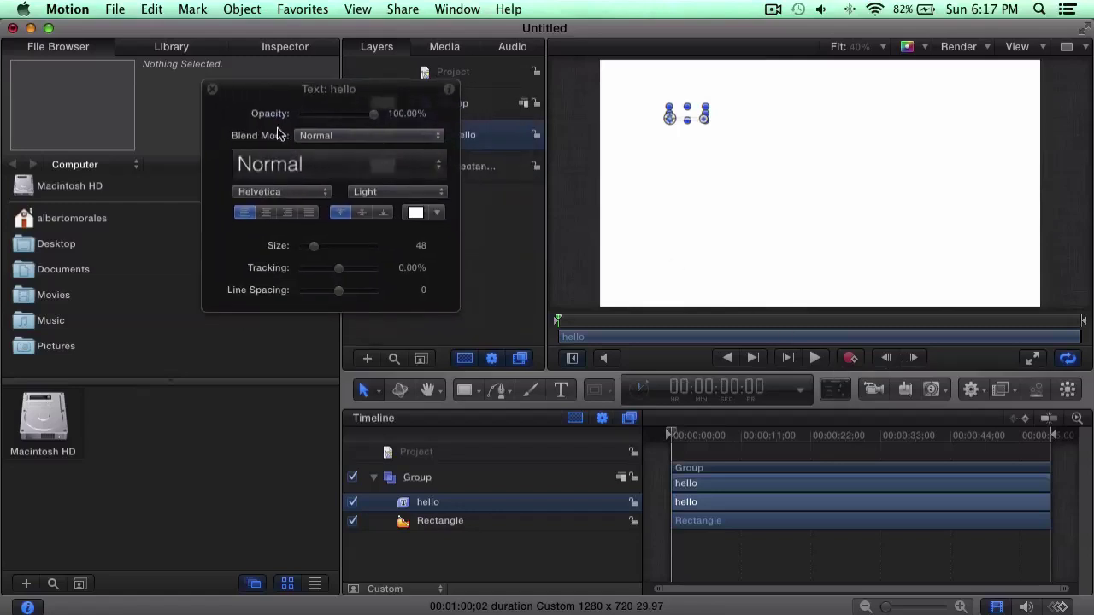
pyautogui.click(418, 219)
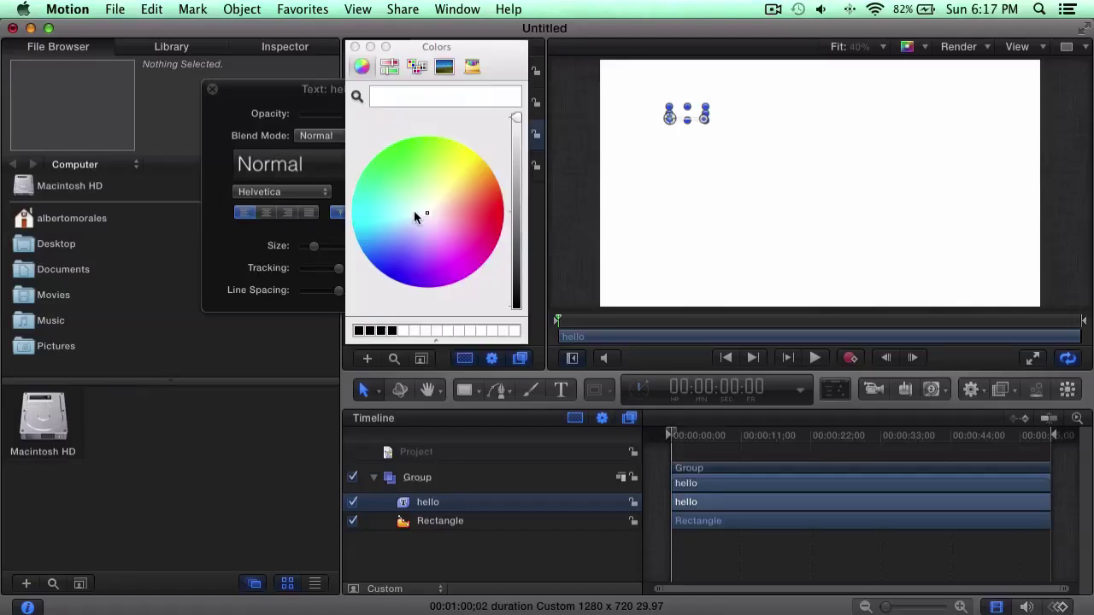
pyautogui.moveTo(435, 49); pyautogui.dragTo(102, 66)
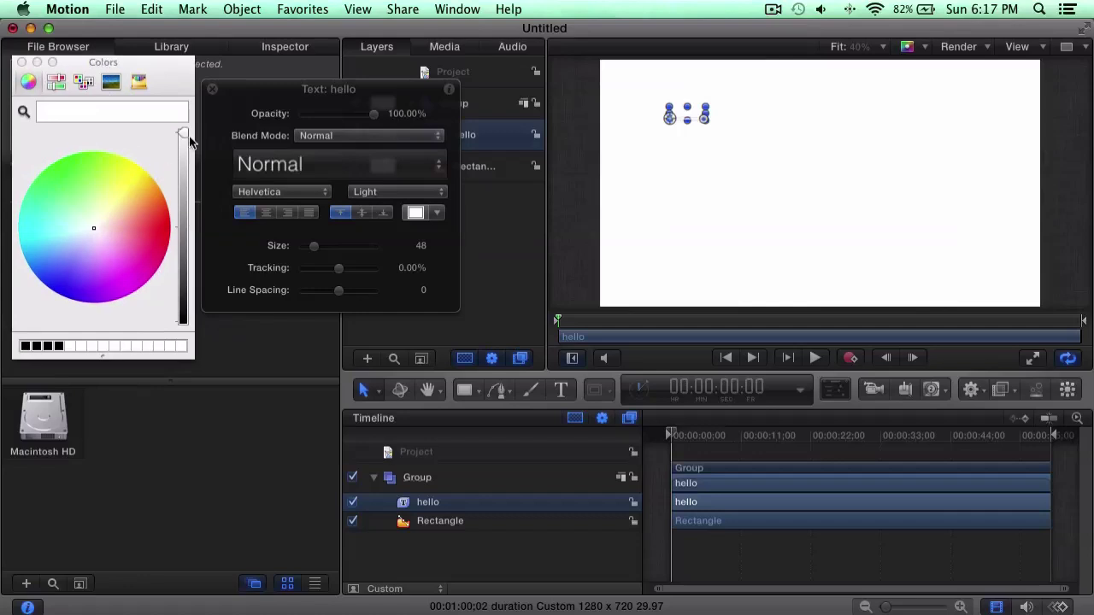
pyautogui.moveTo(182, 135); pyautogui.dragTo(184, 350)
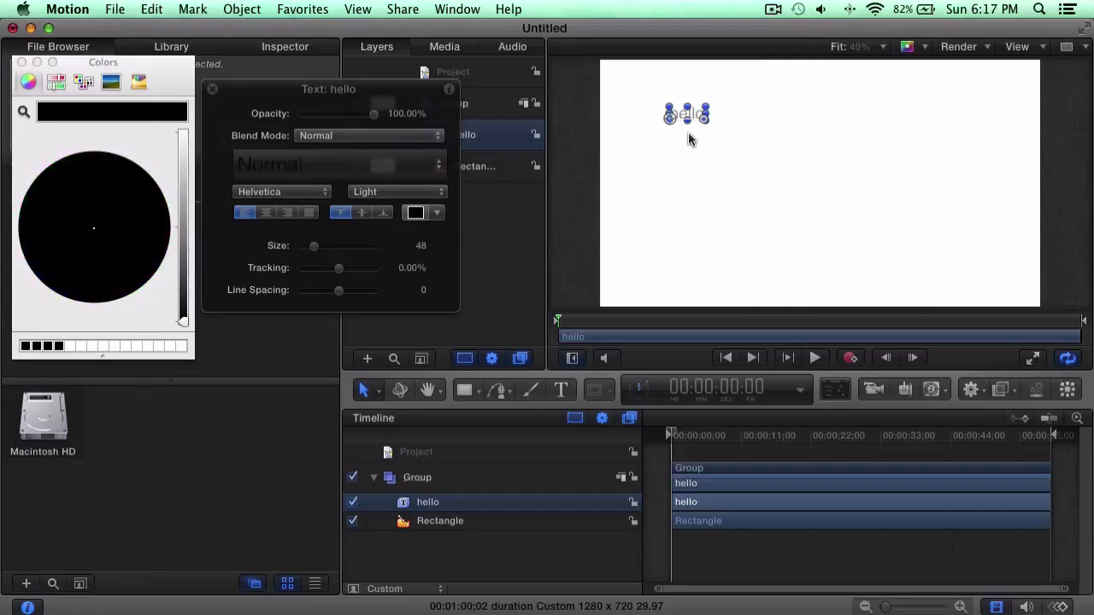
pyautogui.click(22, 63)
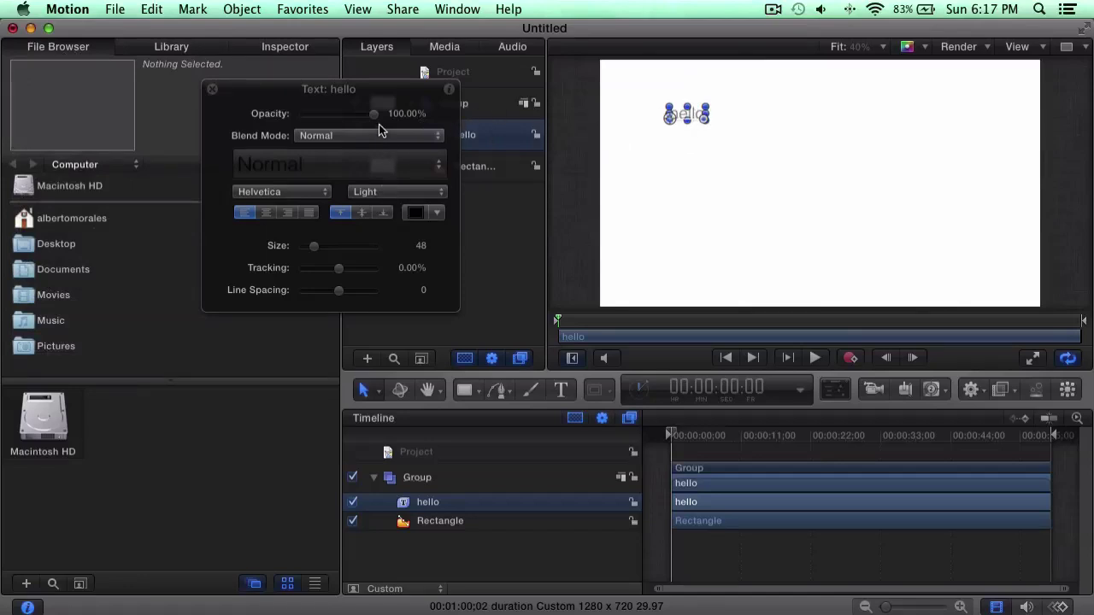
pyautogui.click(323, 137)
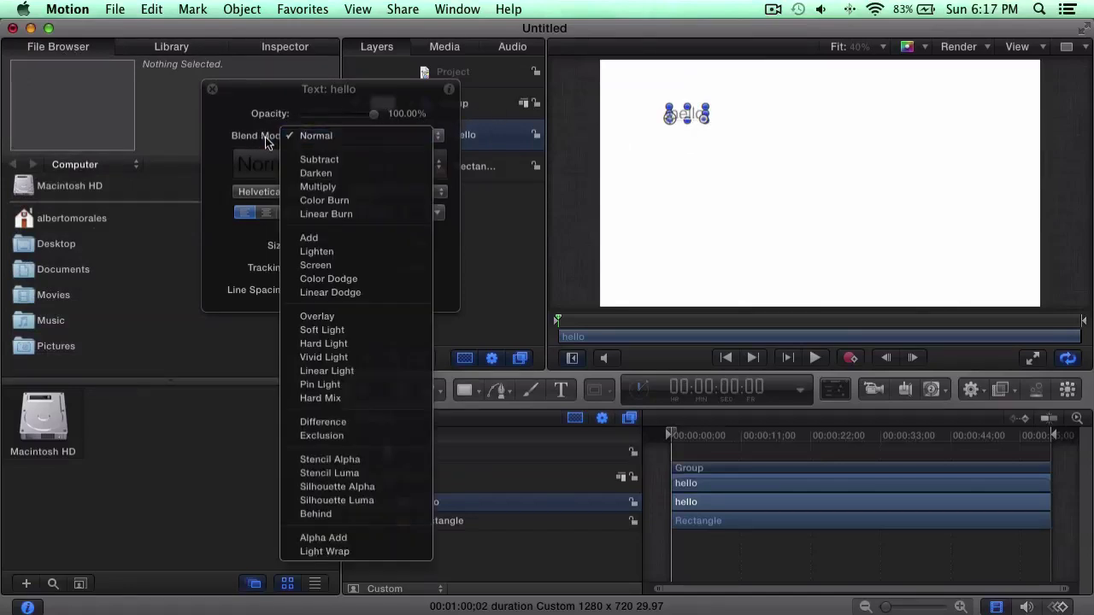
pyautogui.click(274, 148)
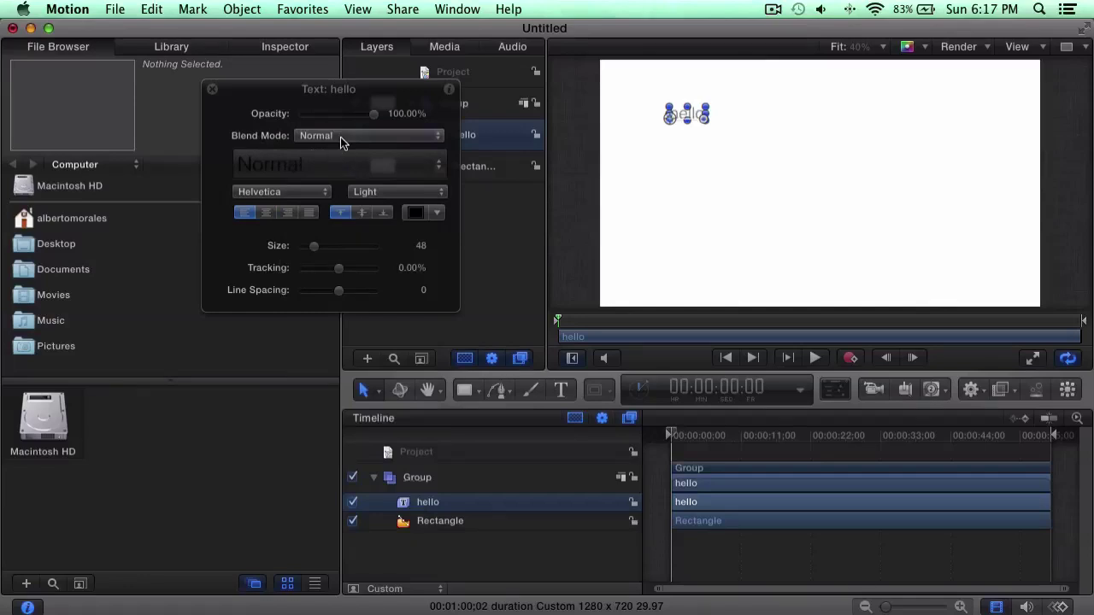
# Step: Try the Heiti TC font, keep Light weight and left alignment, and enlarge hello to 162
pyautogui.click(281, 195)
pyautogui.click(248, 176)
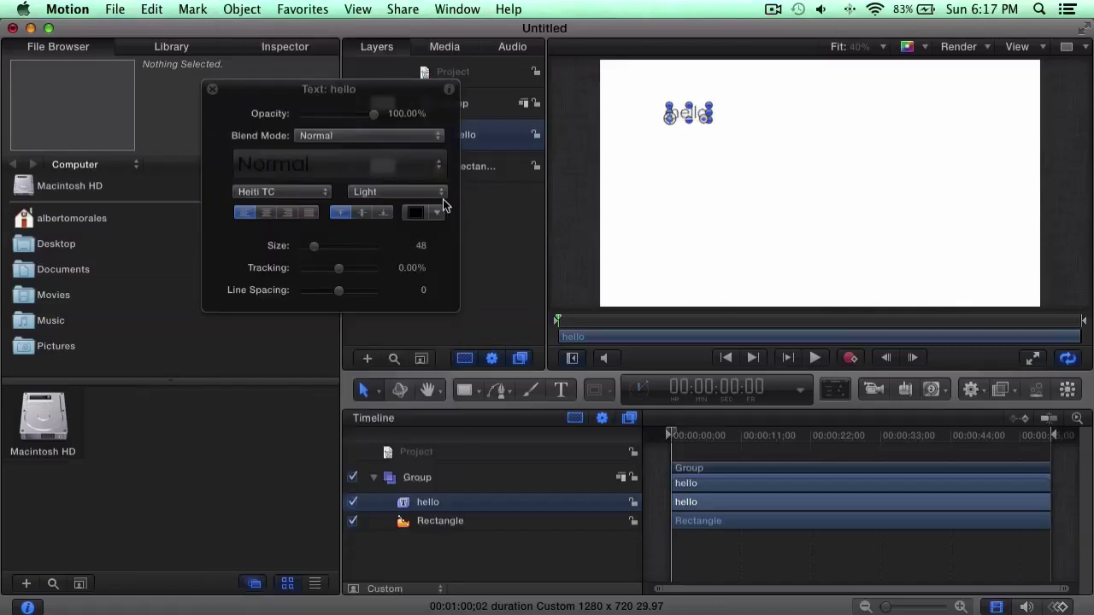
pyautogui.click(398, 191)
pyautogui.click(378, 211)
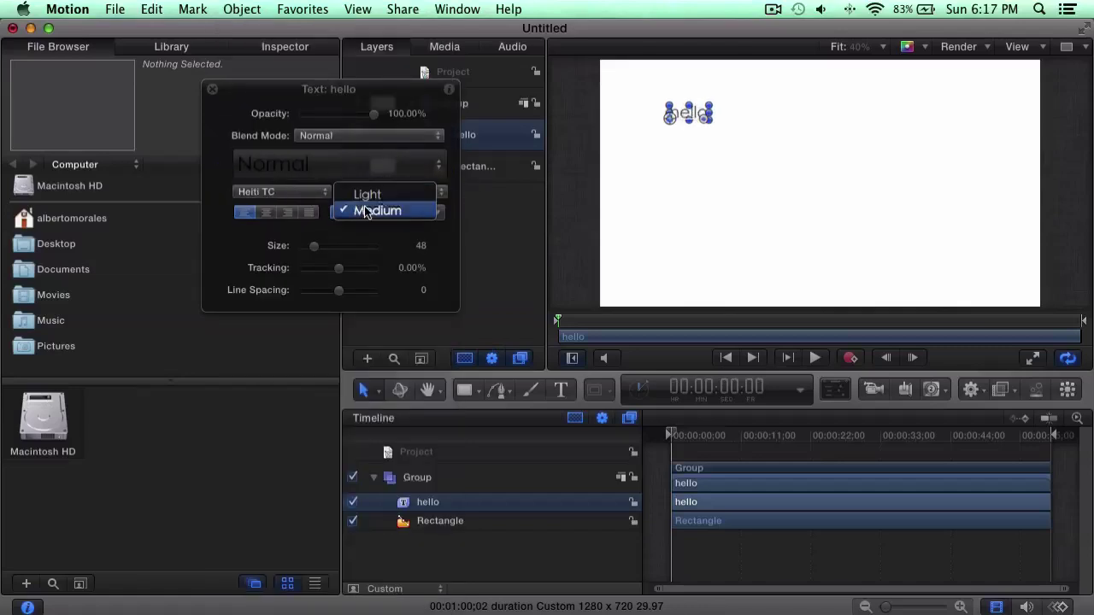
pyautogui.click(386, 192)
pyautogui.click(367, 178)
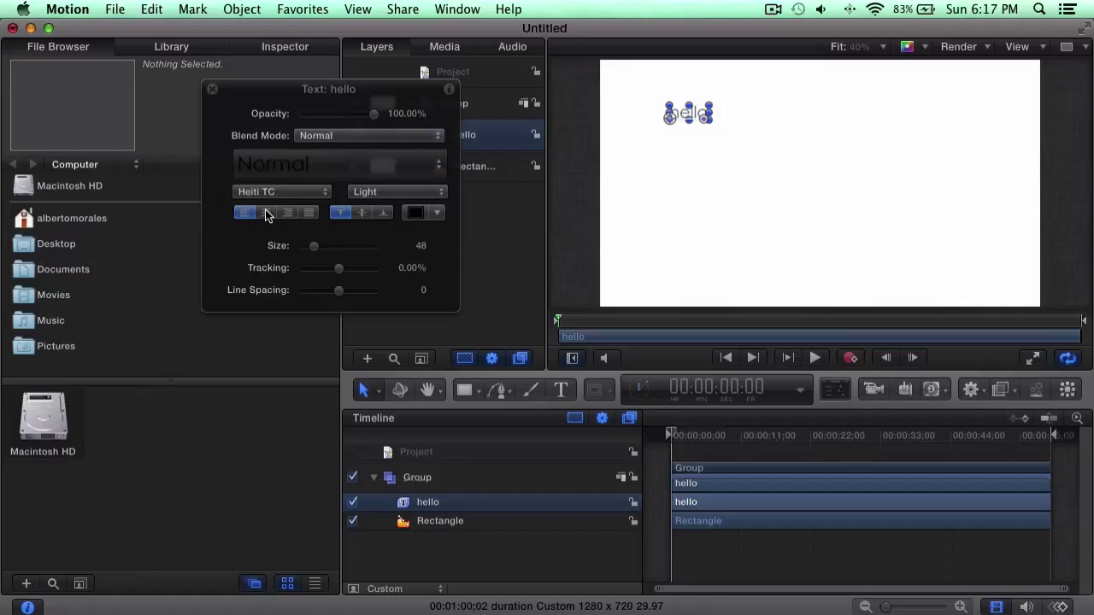
pyautogui.click(267, 213)
pyautogui.click(245, 213)
pyautogui.moveTo(314, 248); pyautogui.dragTo(342, 246)
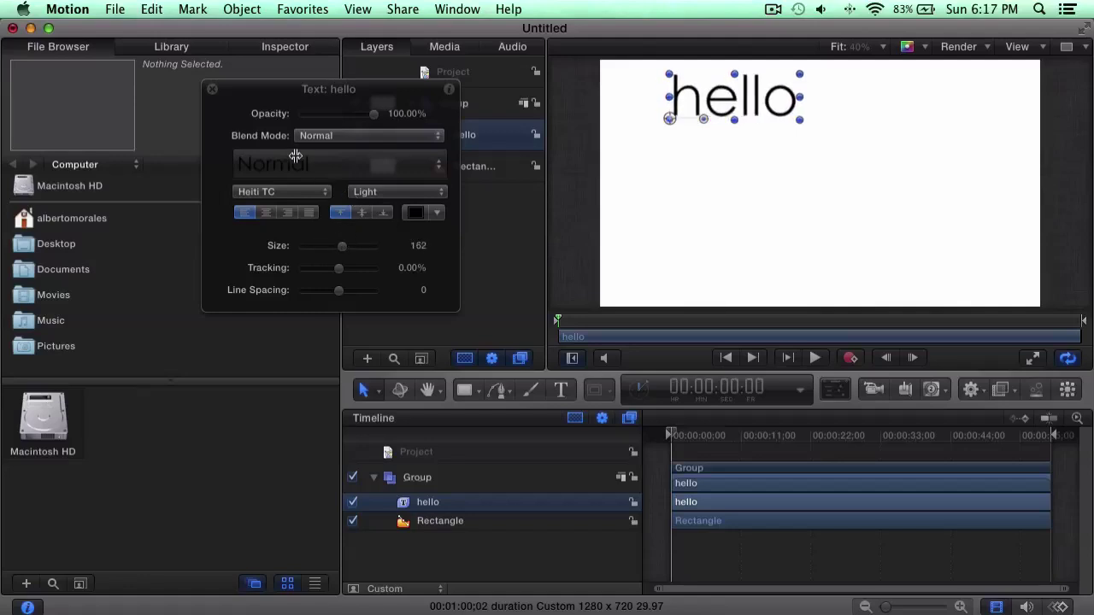
# Step: Switch hello's font to HeadLineA and drag it to the canvas's upper left
pyautogui.click(281, 188)
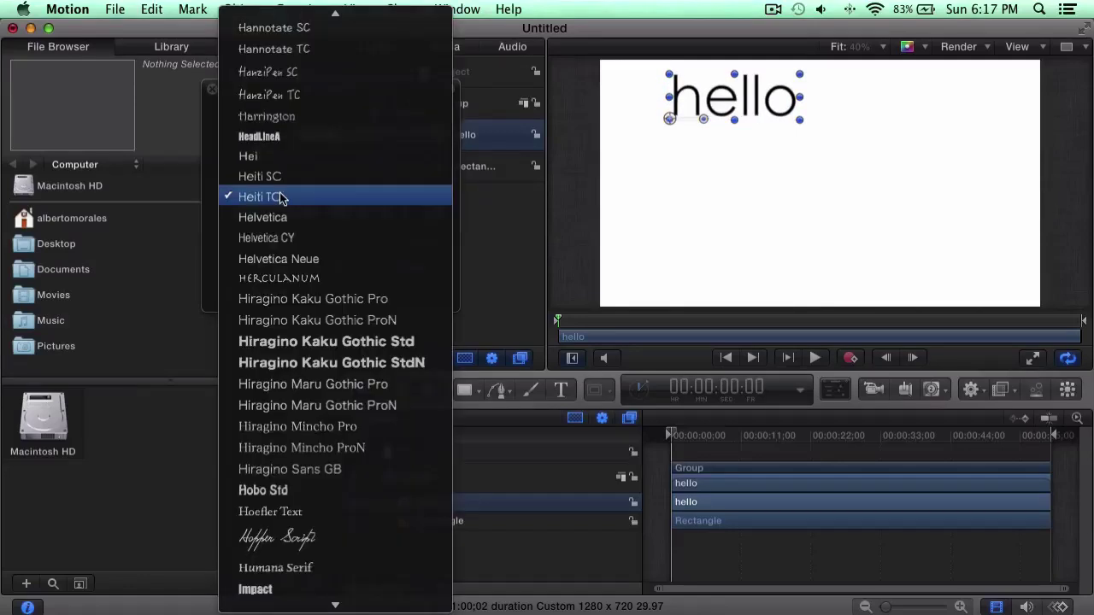
pyautogui.click(283, 143)
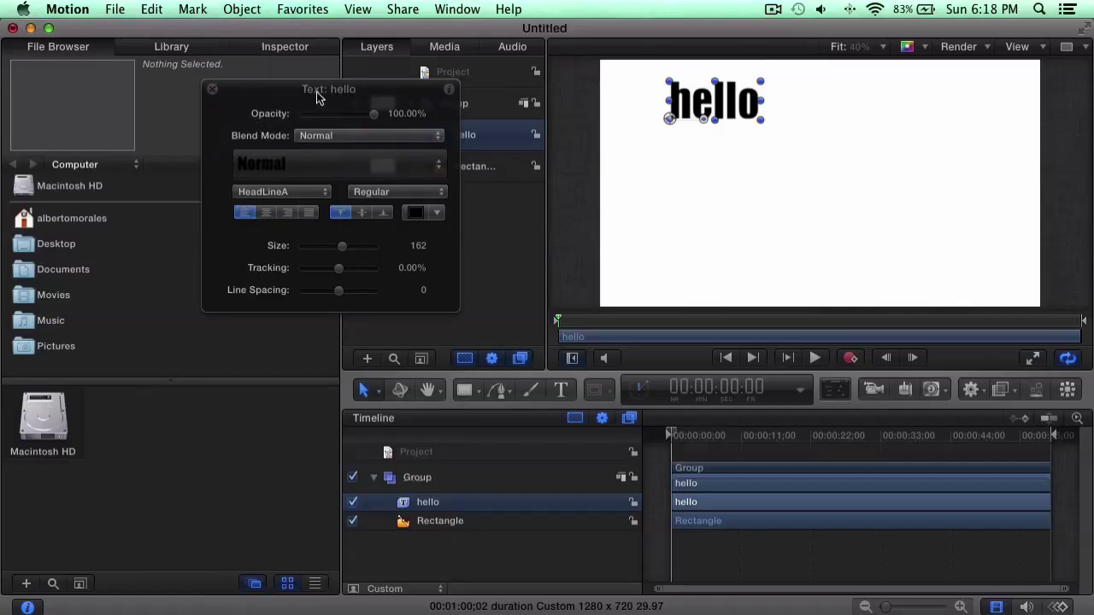
pyautogui.click(212, 90)
pyautogui.moveTo(716, 111); pyautogui.dragTo(694, 107)
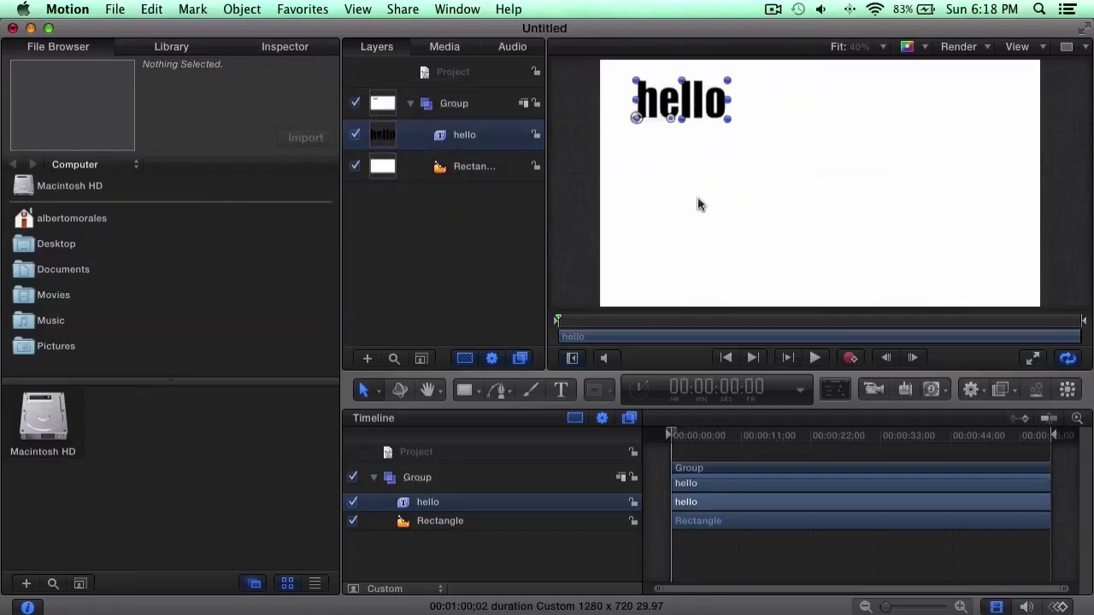
# Step: Add a new text layer reading 'world' on the canvas
pyautogui.press('t')
pyautogui.click(735, 196)
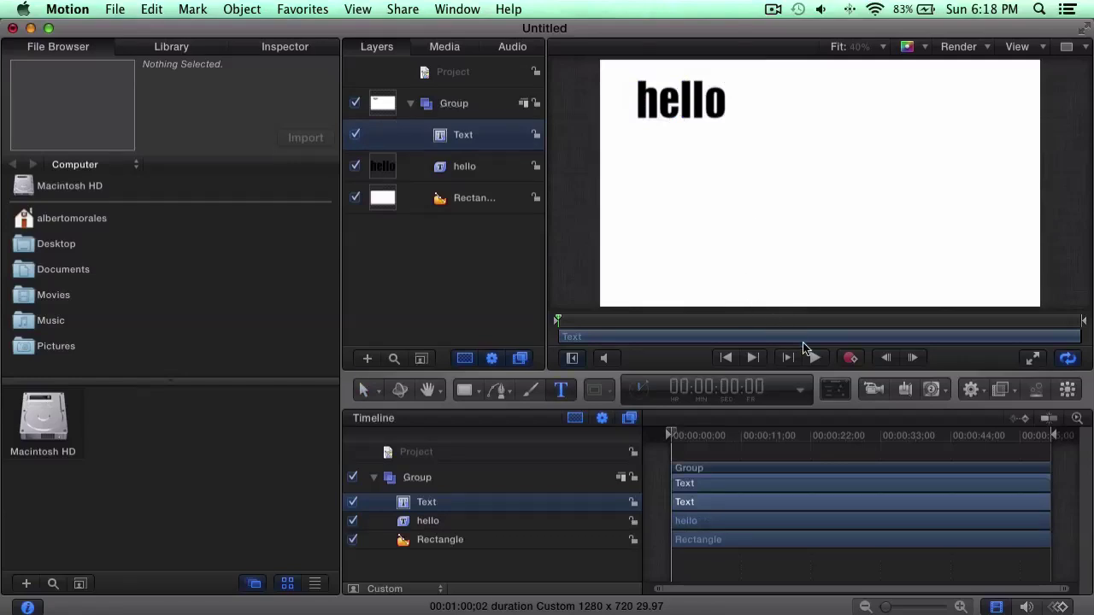
pyautogui.write('world')
pyautogui.press('Escape')
# Step: Make the world text black at size 251 in the Text HUD
pyautogui.press('F7')
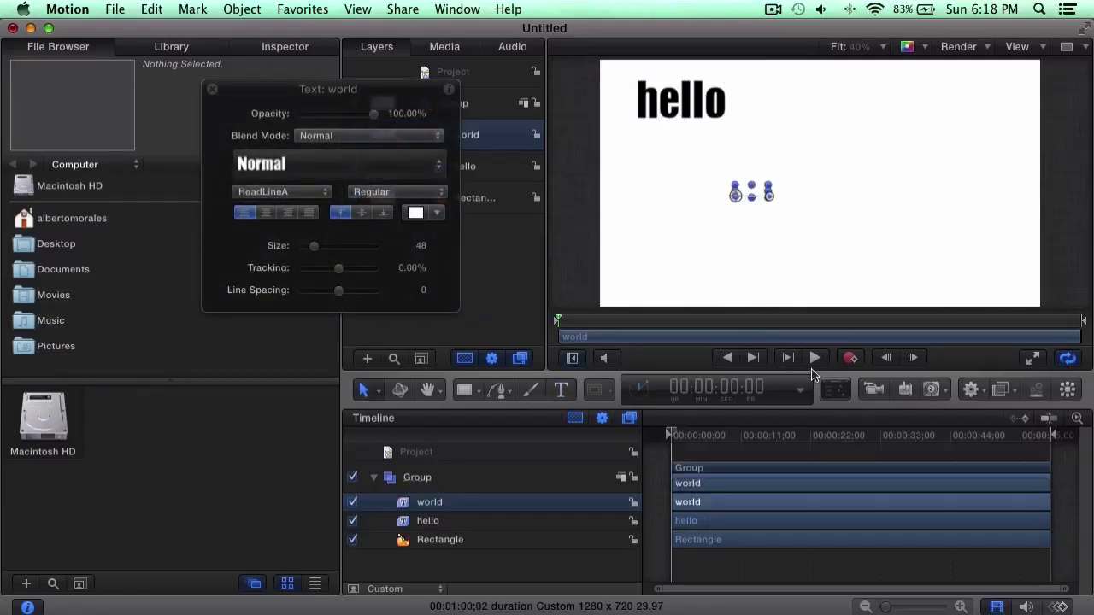
pyautogui.moveTo(318, 89); pyautogui.dragTo(280, 89)
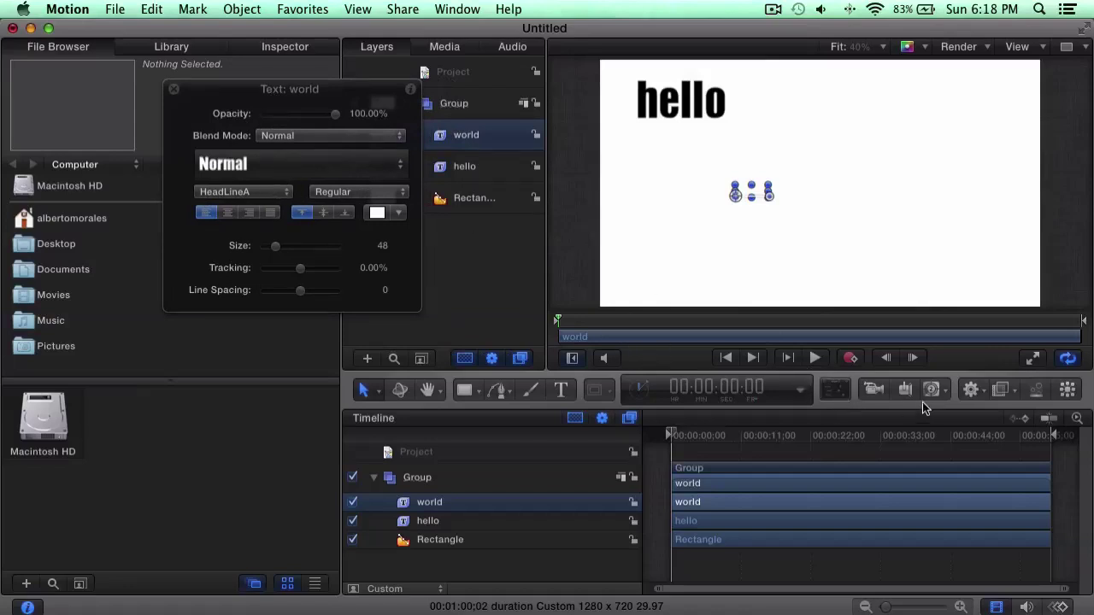
pyautogui.click(369, 215)
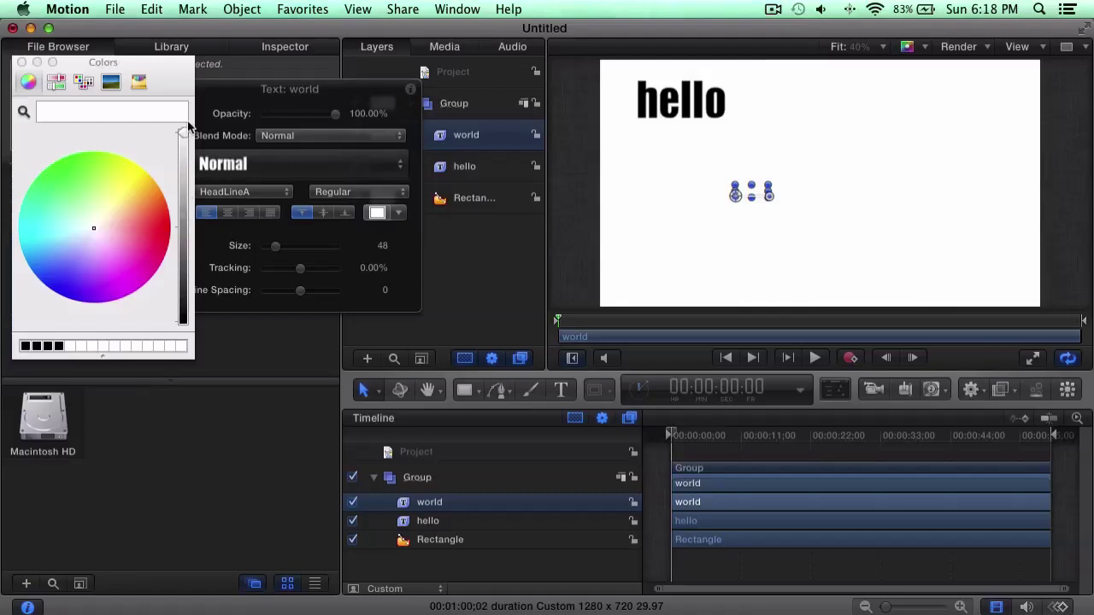
pyautogui.moveTo(183, 130); pyautogui.dragTo(183, 323)
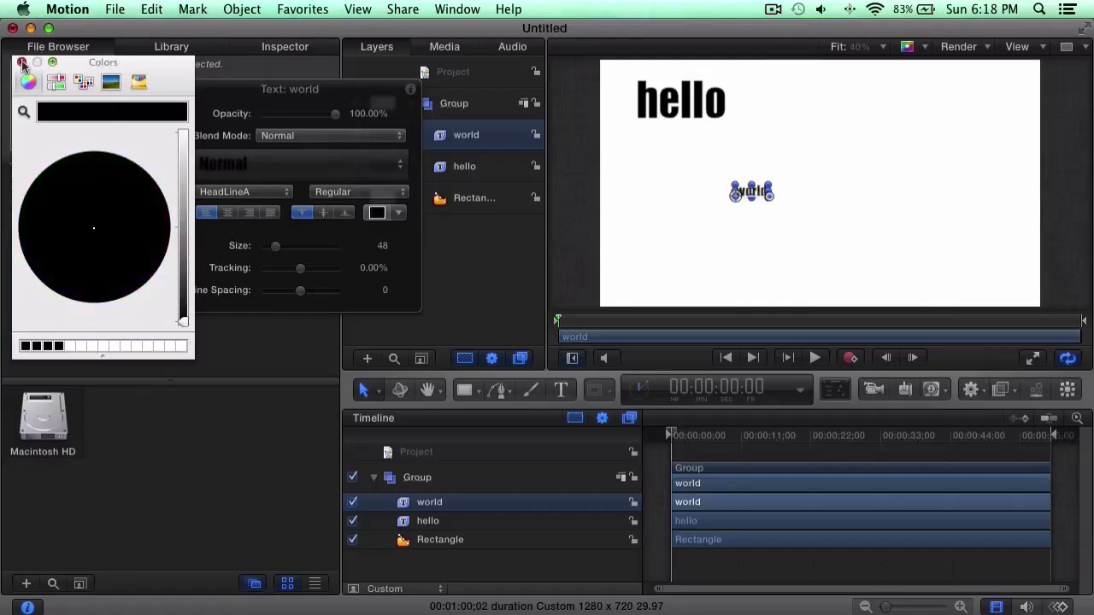
pyautogui.click(21, 62)
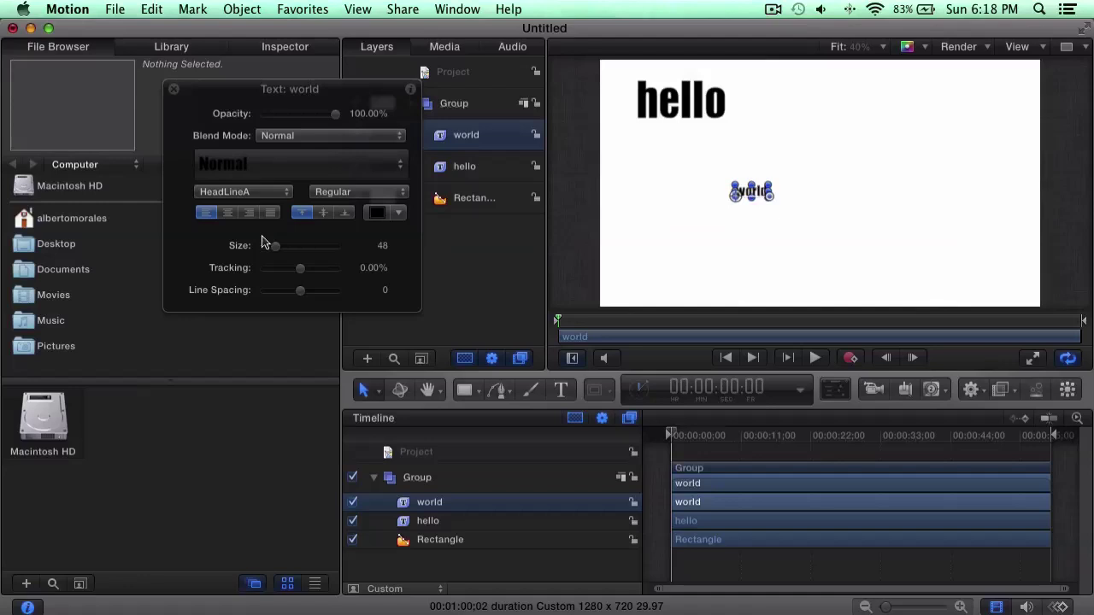
pyautogui.moveTo(274, 245); pyautogui.dragTo(329, 248)
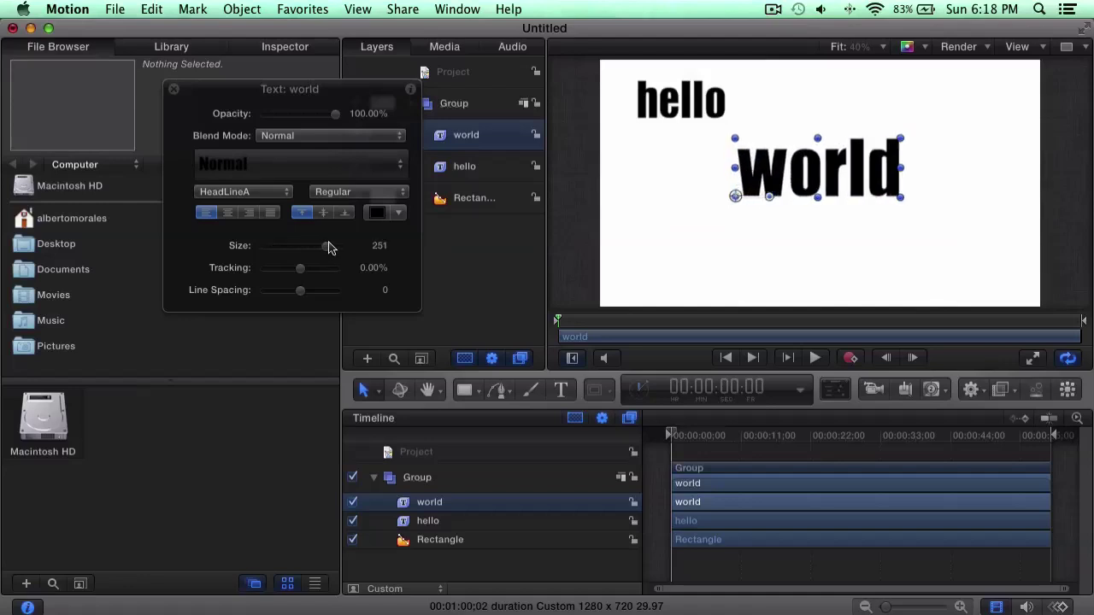
pyautogui.click(172, 89)
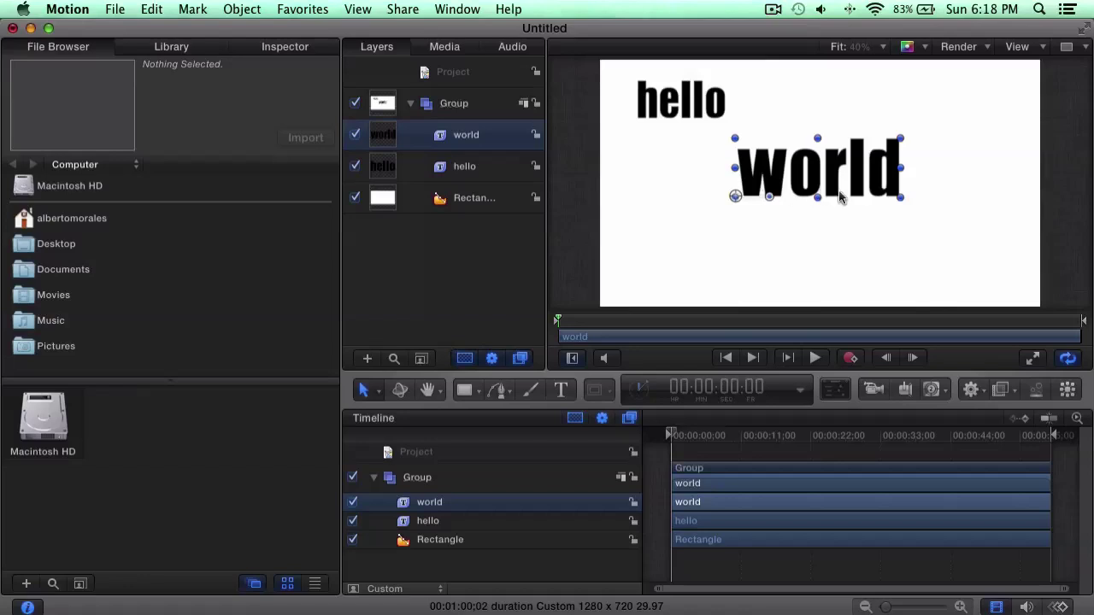
# Step: Move world up under hello and start a new empty text layer
pyautogui.moveTo(840, 195); pyautogui.dragTo(761, 181)
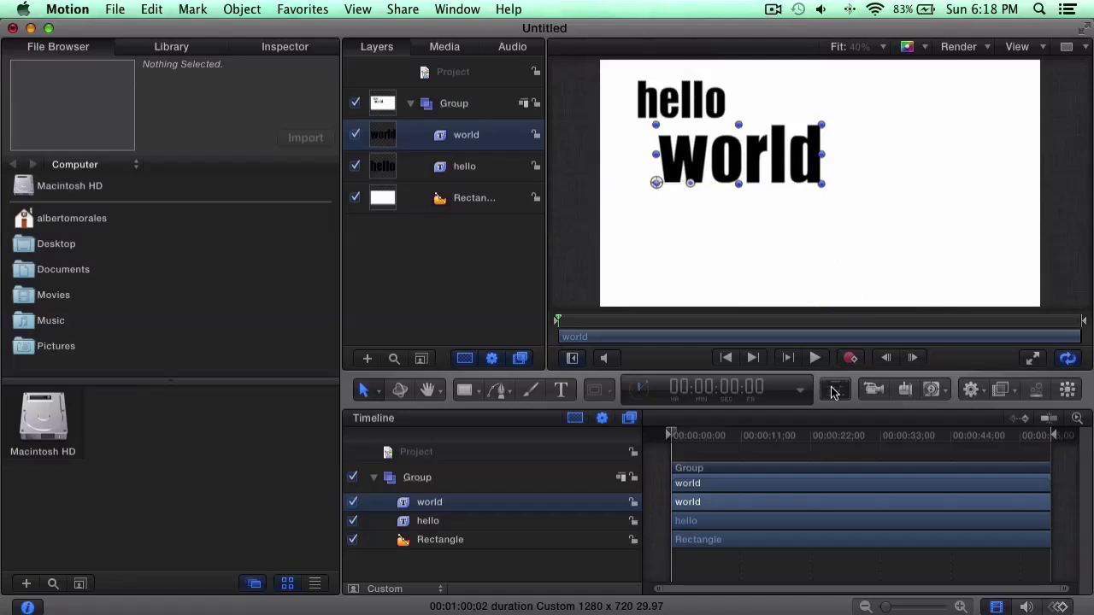
pyautogui.press('F7')
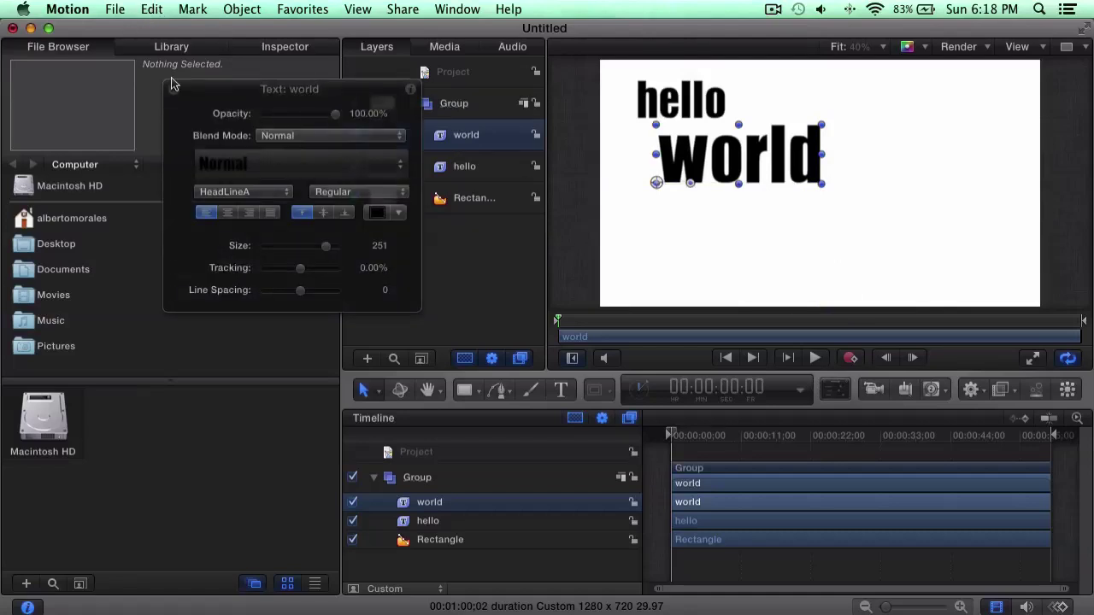
pyautogui.press('F7')
pyautogui.press('t')
pyautogui.click(752, 229)
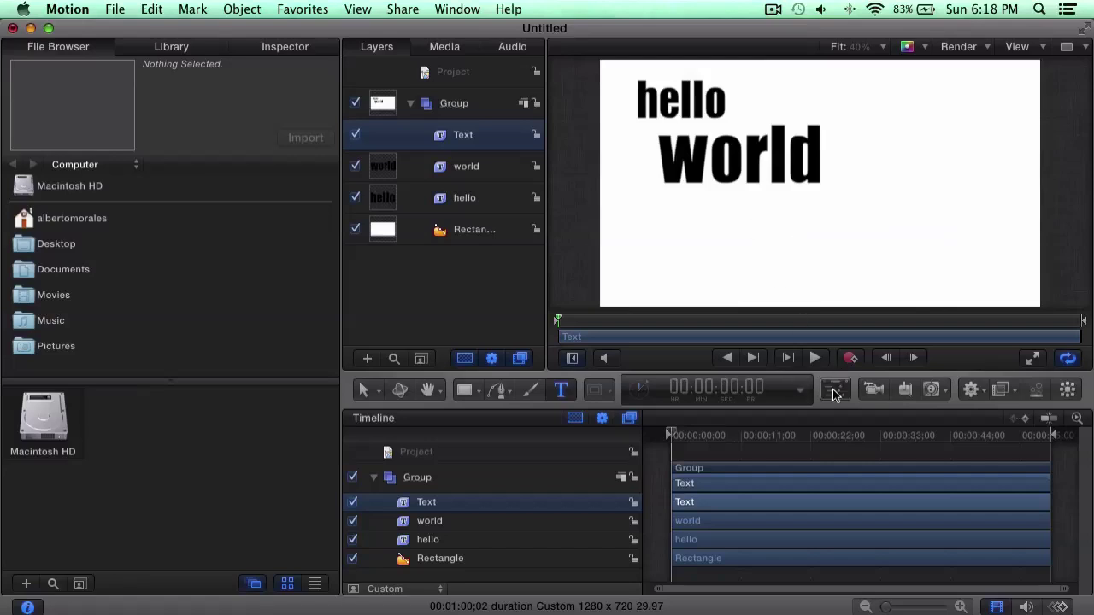
# Step: Make the new 'of 2014' text black and enlarge it in the Text HUD
pyautogui.press('F7')
pyautogui.moveTo(277, 246); pyautogui.dragTo(310, 249)
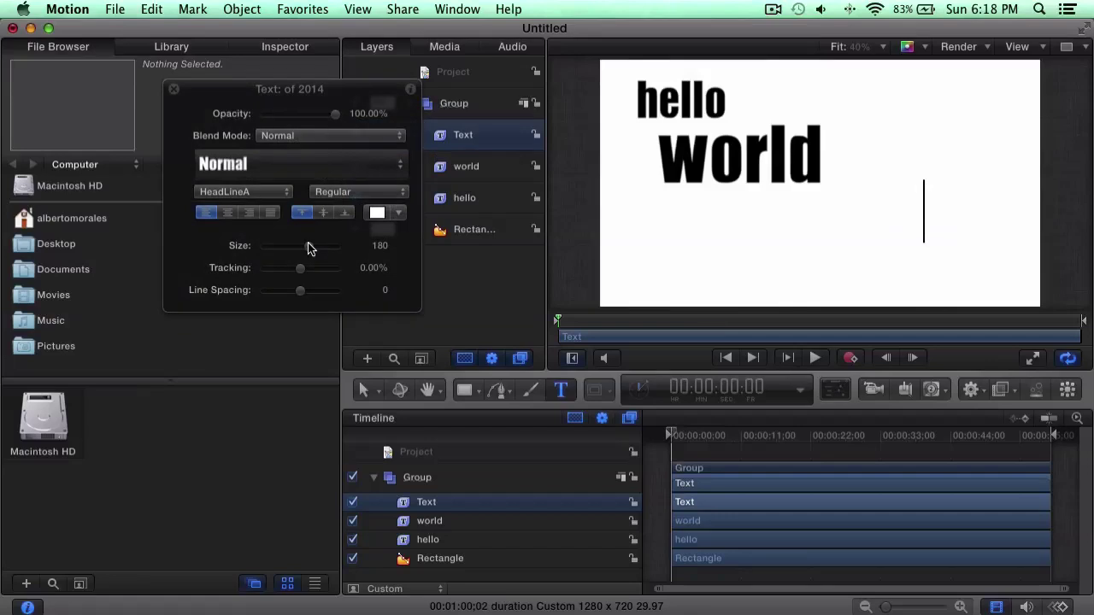
pyautogui.click(377, 213)
pyautogui.moveTo(184, 133); pyautogui.dragTo(182, 323)
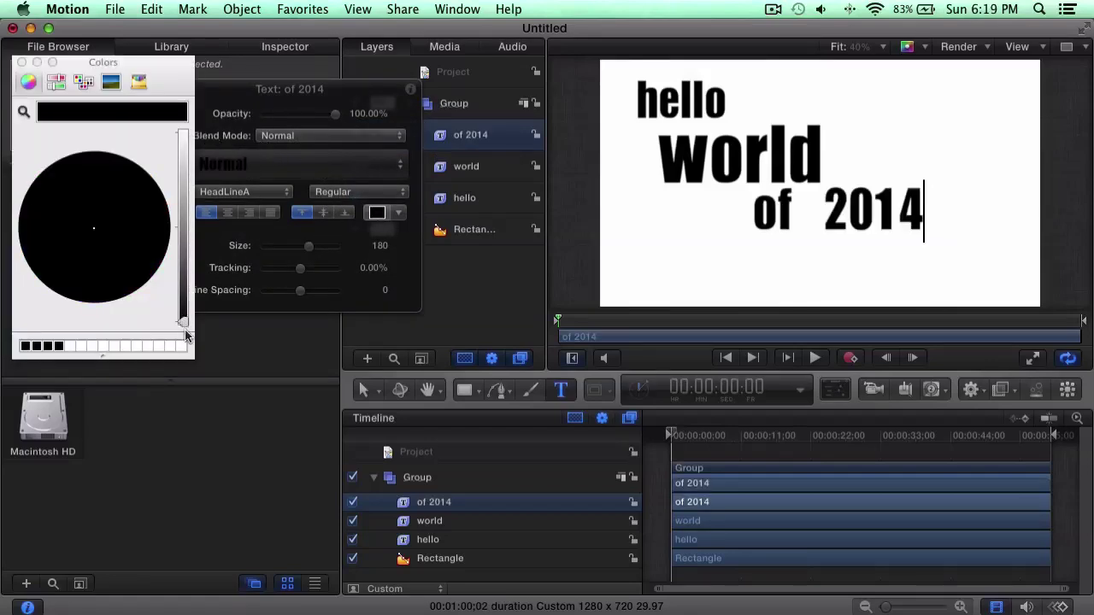
pyautogui.click(22, 62)
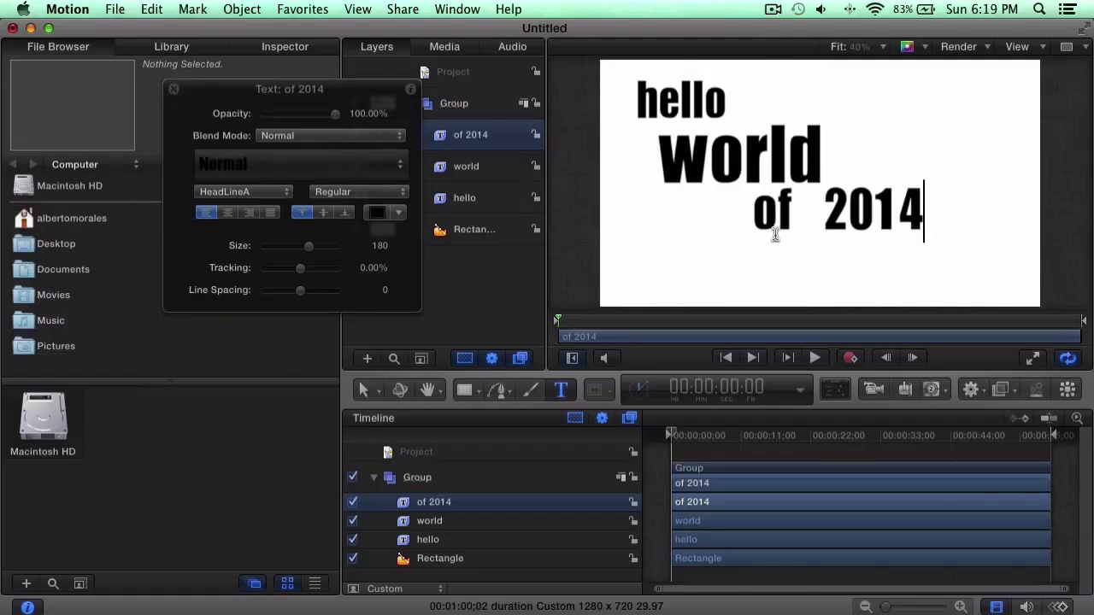
# Step: Remove the extra space before 2014, shrink it to size 157, and nudge it right and down
pyautogui.click(823, 210)
pyautogui.press('BackSpace')
pyautogui.press('BackSpace')
pyautogui.press('BackSpace')
pyautogui.moveTo(308, 245); pyautogui.dragTo(303, 246)
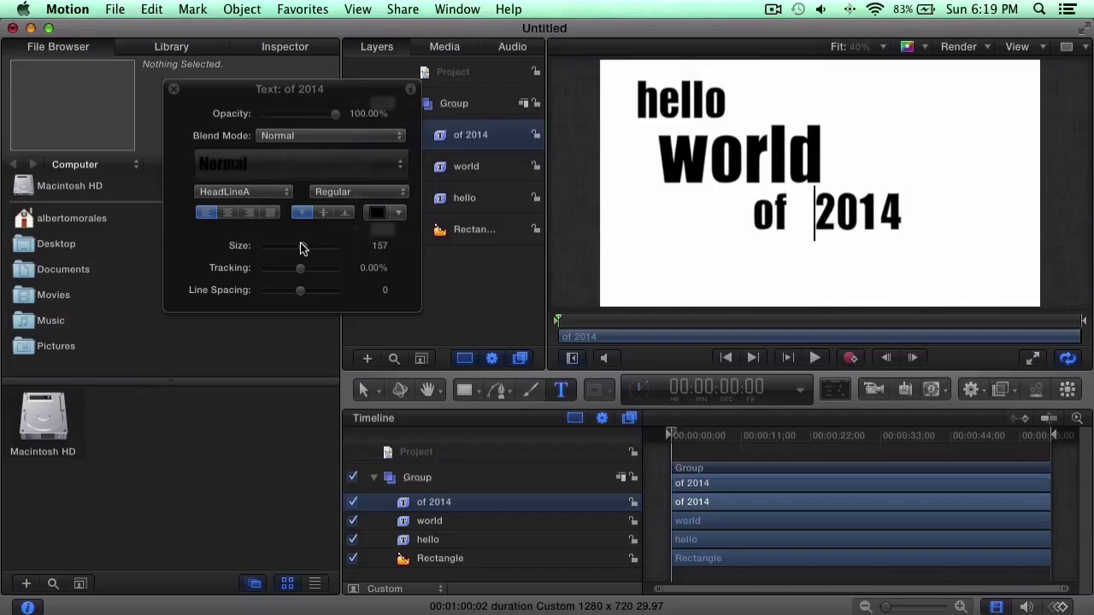
pyautogui.click(174, 89)
pyautogui.press('Escape')
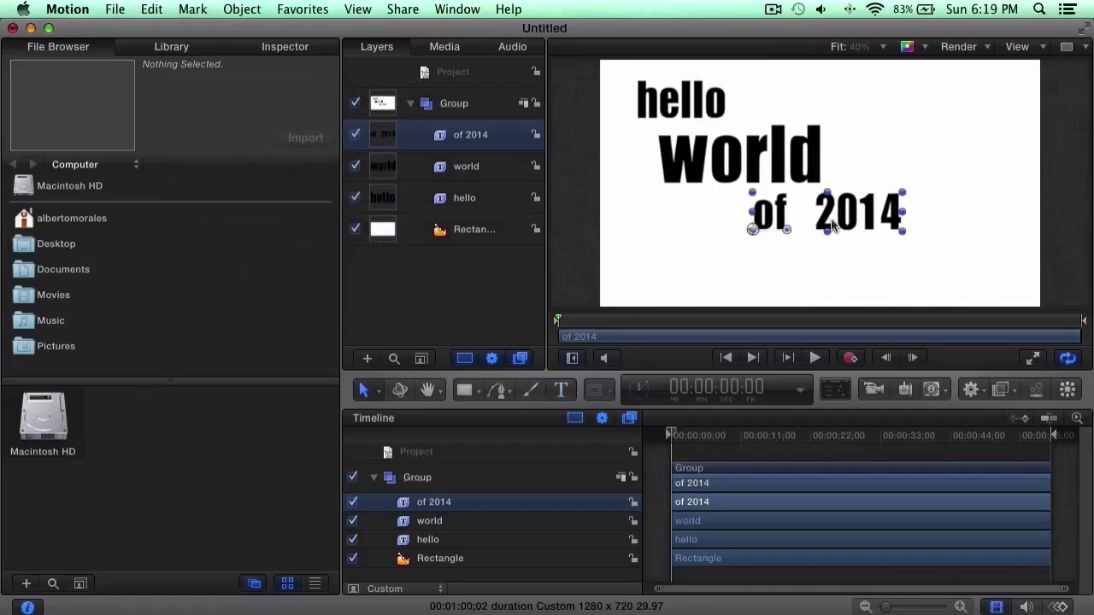
pyautogui.moveTo(834, 224); pyautogui.dragTo(849, 238)
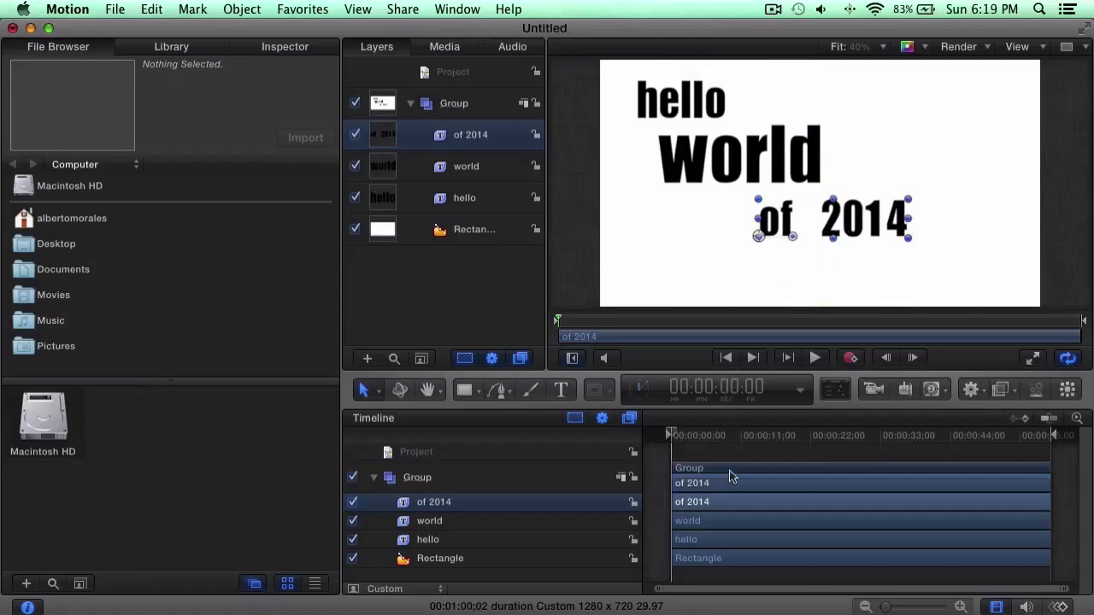
# Step: Scrub the timeline and select only the world and of 2014 layers together
pyautogui.moveTo(673, 436); pyautogui.dragTo(642, 436)
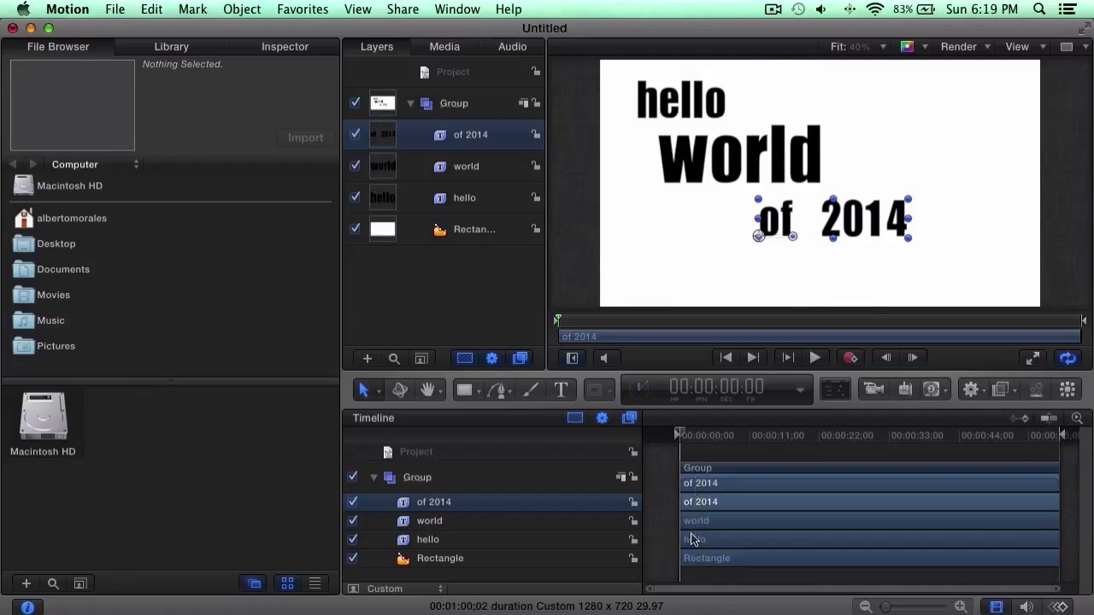
pyautogui.click(703, 539)
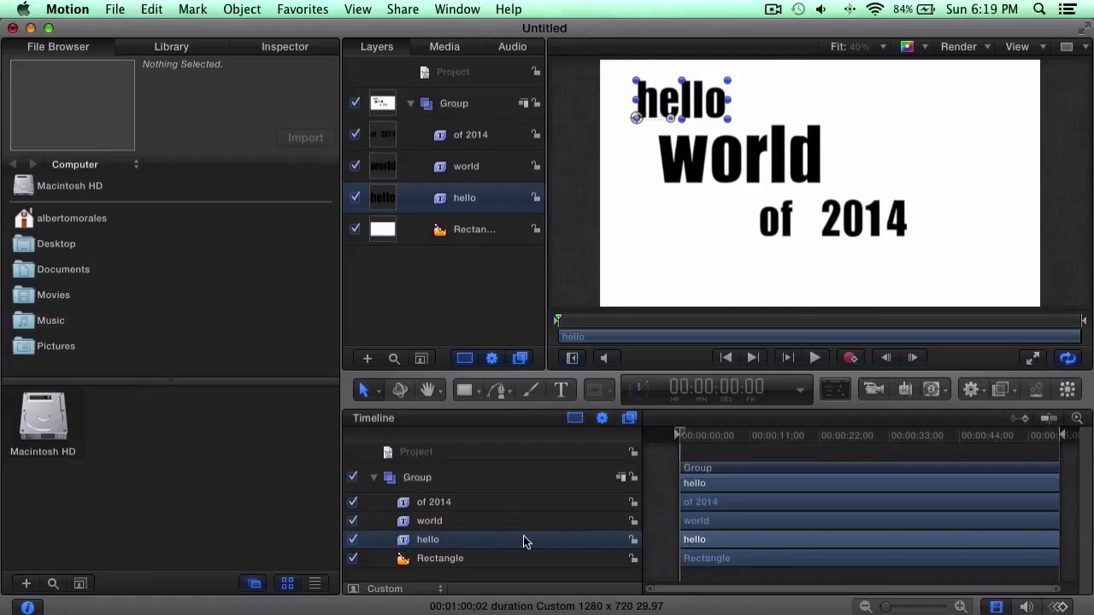
pyautogui.click(699, 521)
pyautogui.click(701, 502)
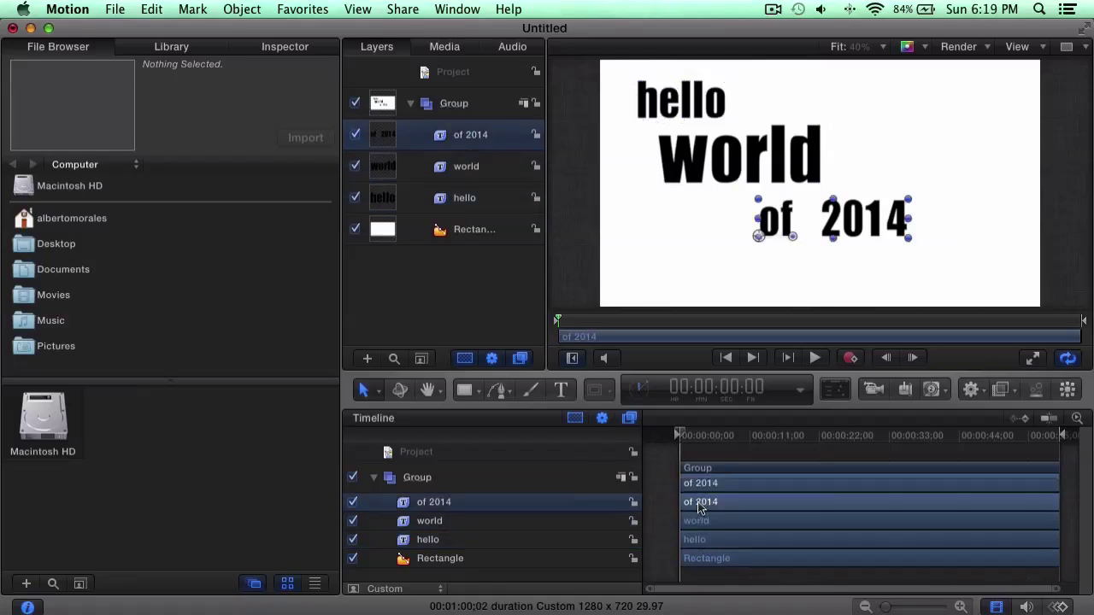
pyautogui.click(702, 520)
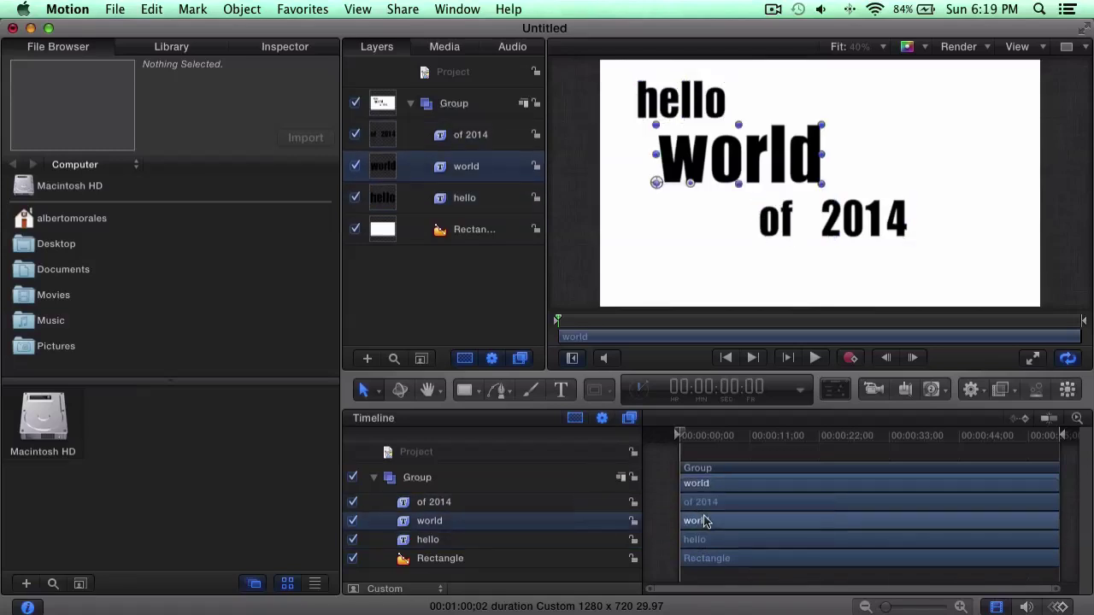
pyautogui.click(708, 544)
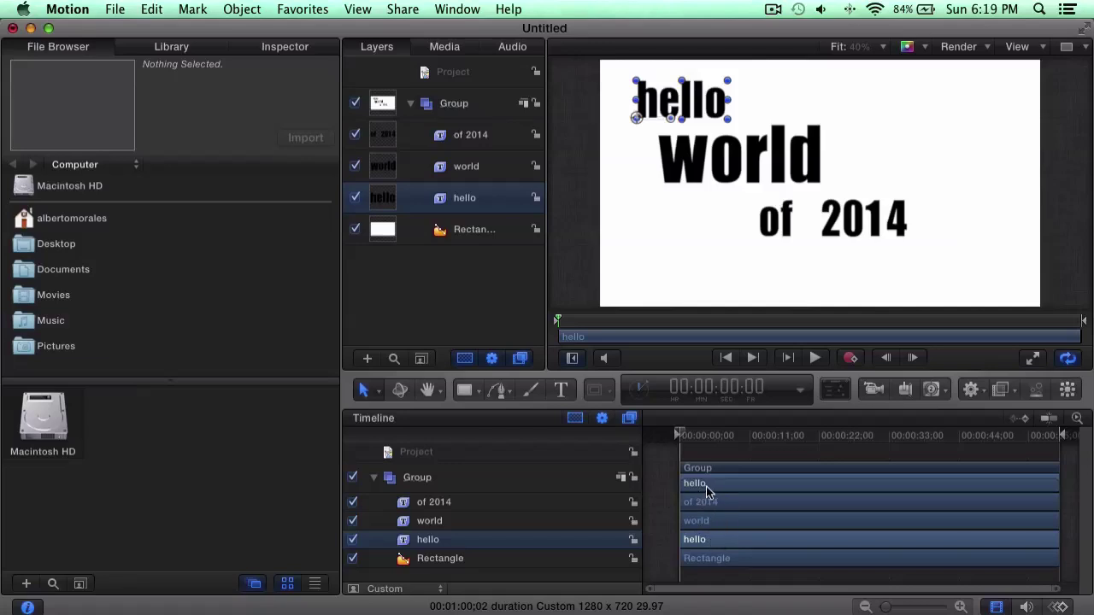
pyautogui.keyDown('super'); pyautogui.click(718, 504); pyautogui.keyUp('super')
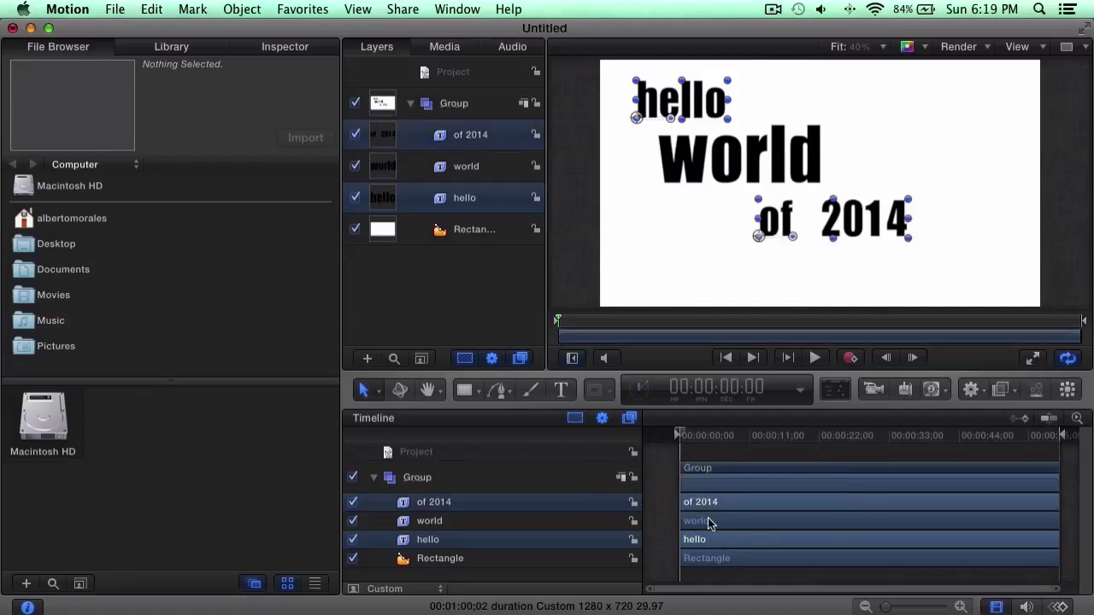
pyautogui.click(709, 521)
pyautogui.keyDown('super'); pyautogui.click(702, 540); pyautogui.keyUp('super')
pyautogui.keyDown('super'); pyautogui.click(697, 517); pyautogui.keyUp('super')
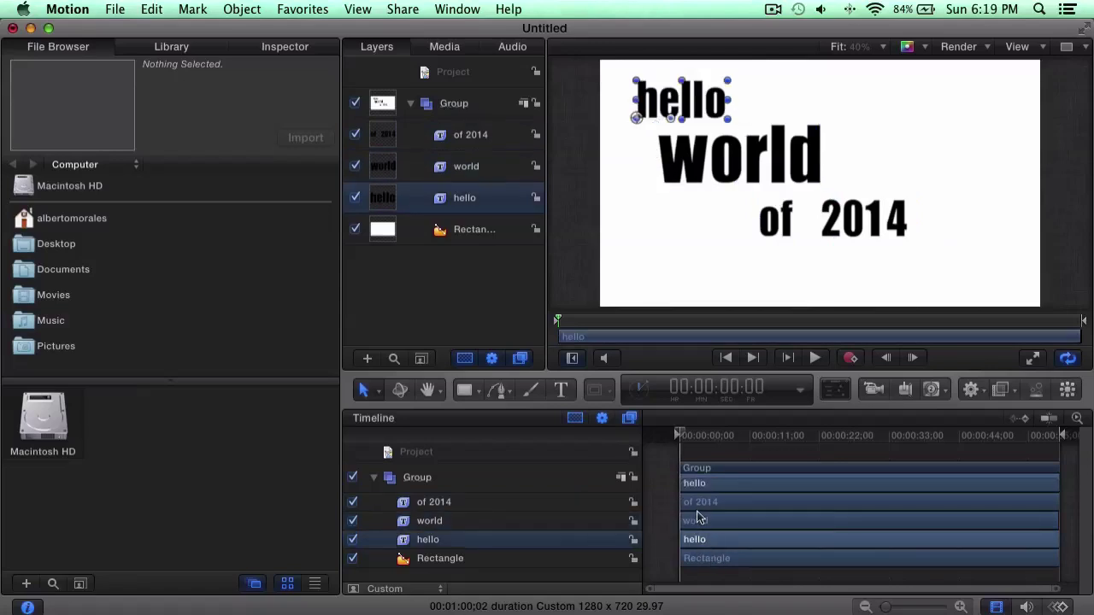
pyautogui.keyDown('super'); pyautogui.click(702, 521); pyautogui.keyUp('super')
pyautogui.keyDown('super'); pyautogui.click(699, 505); pyautogui.keyUp('super')
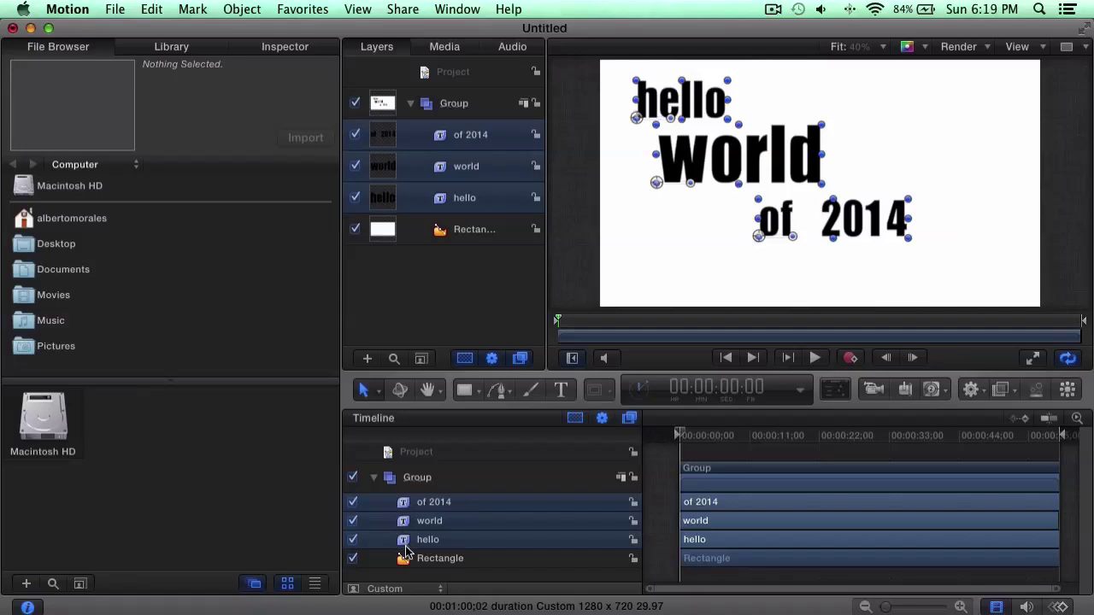
pyautogui.keyDown('super'); pyautogui.click(695, 541); pyautogui.keyUp('super')
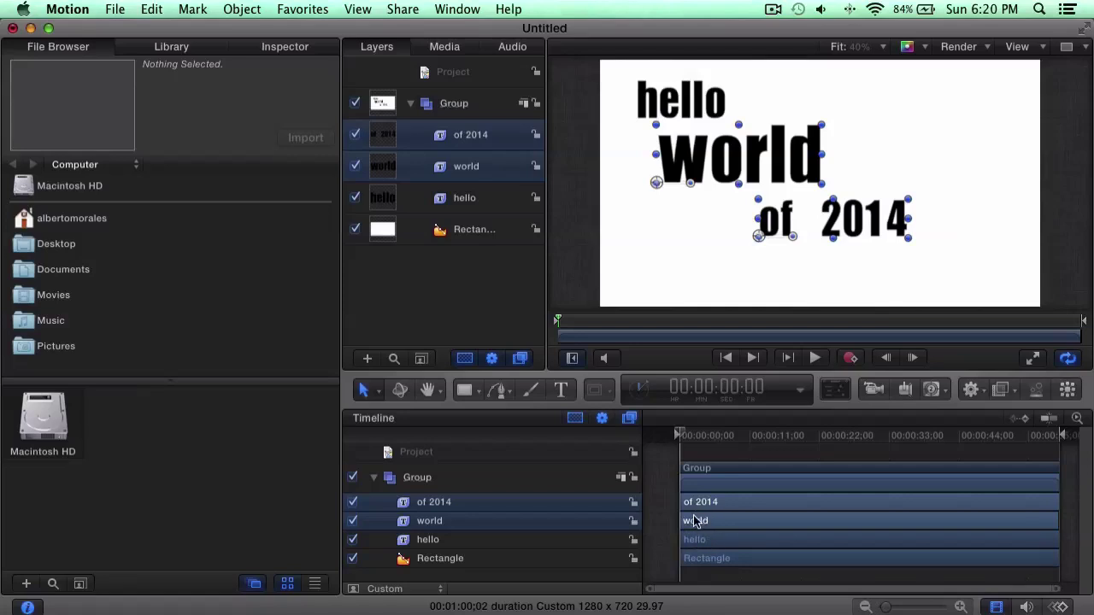
# Step: Shift world and of 2014 in the timeline, delaying of 2014 after world, and preview
pyautogui.moveTo(694, 522); pyautogui.dragTo(714, 528)
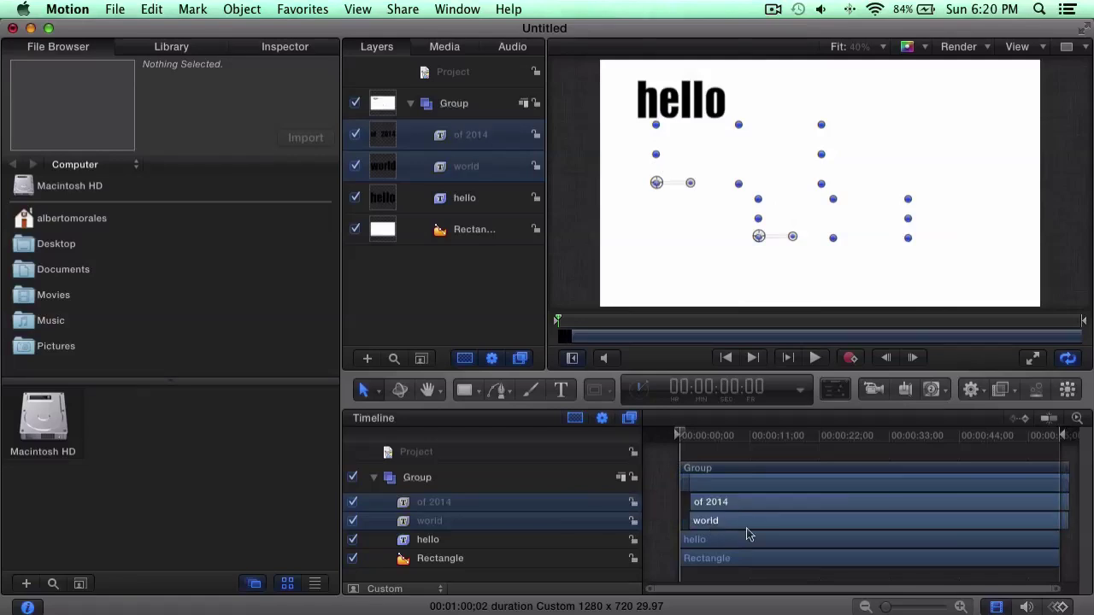
pyautogui.moveTo(886, 607); pyautogui.dragTo(931, 609)
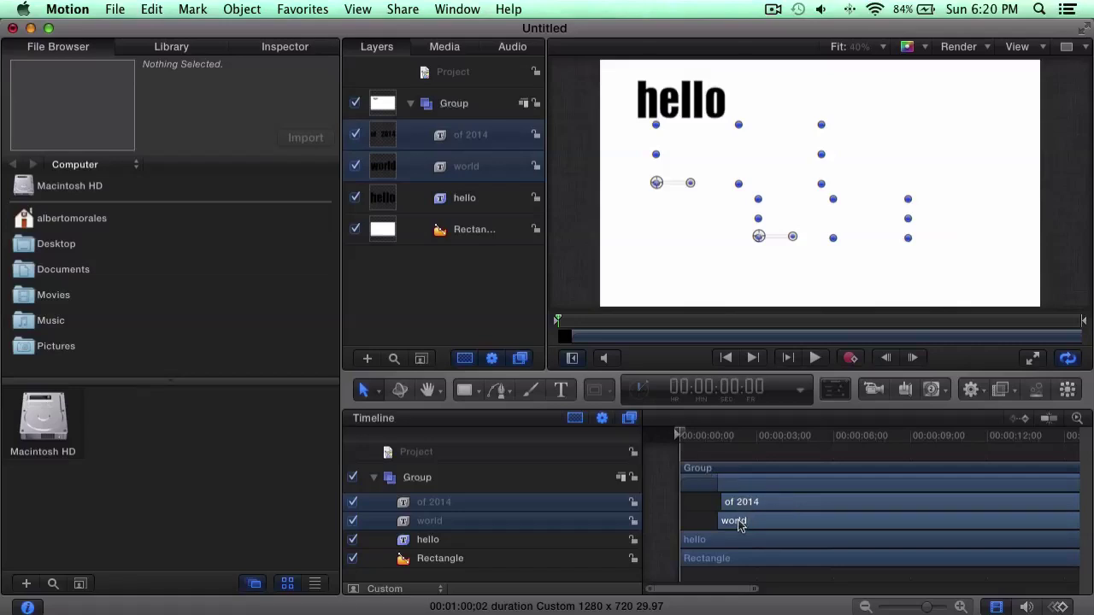
pyautogui.keyDown('super'); pyautogui.click(737, 526); pyautogui.keyUp('super')
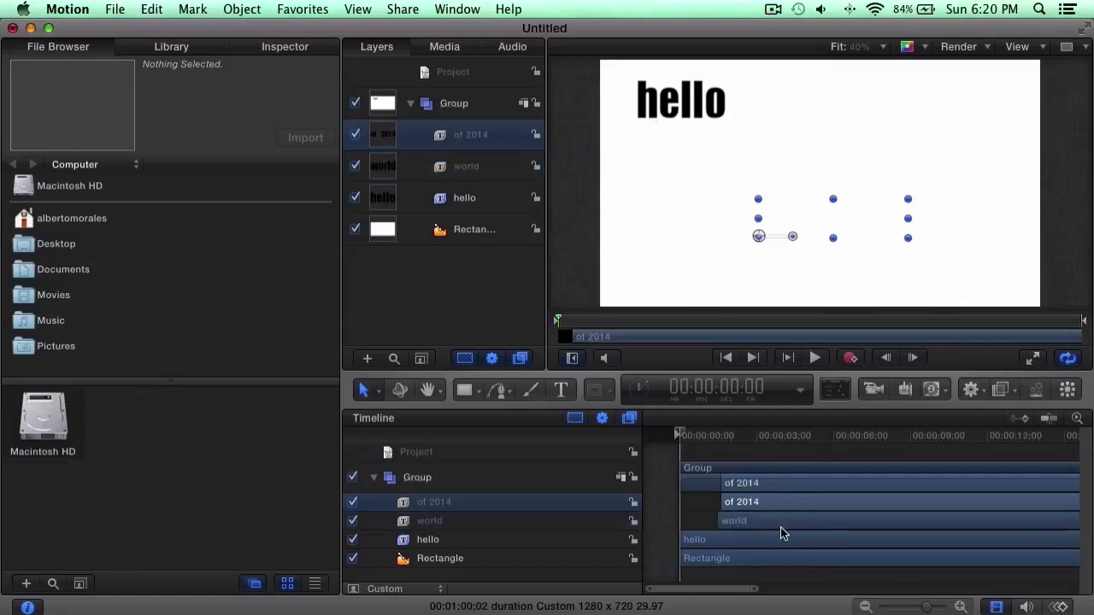
pyautogui.moveTo(743, 504); pyautogui.dragTo(776, 503)
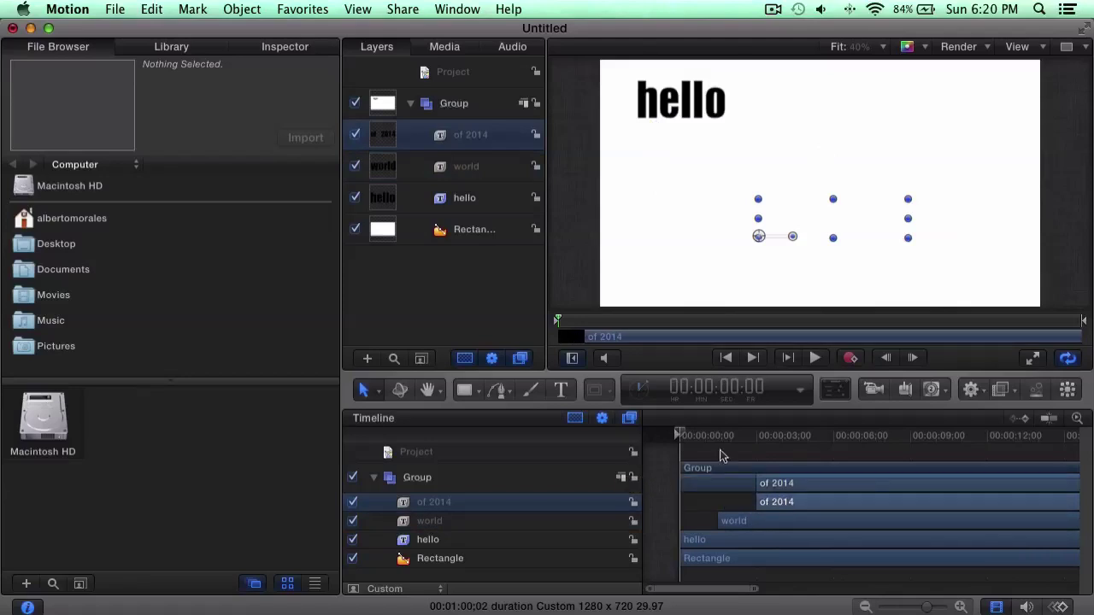
pyautogui.press('space')
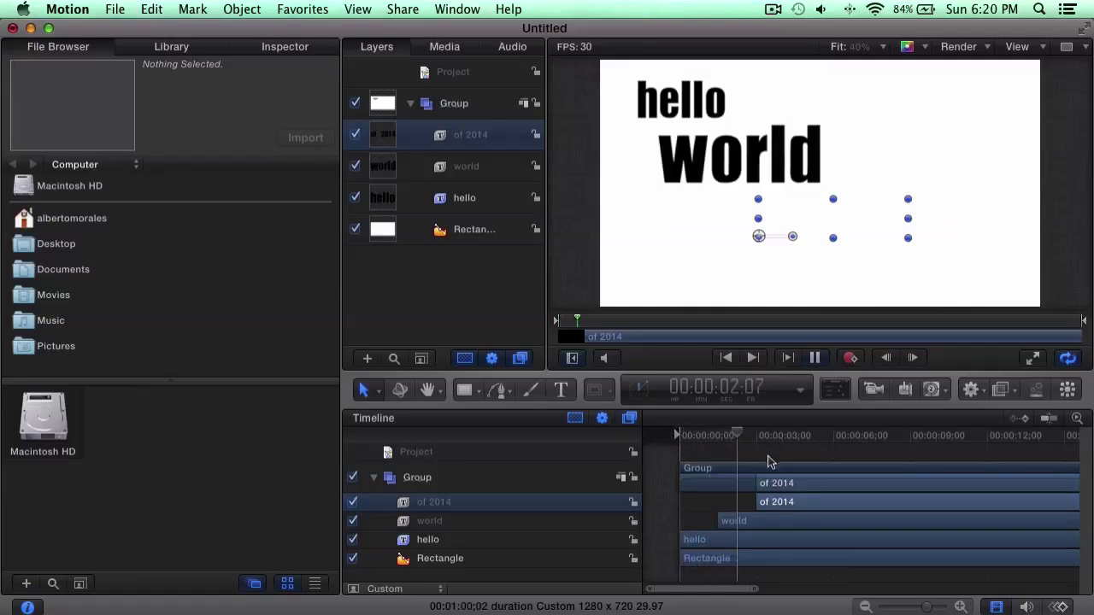
pyautogui.press('space')
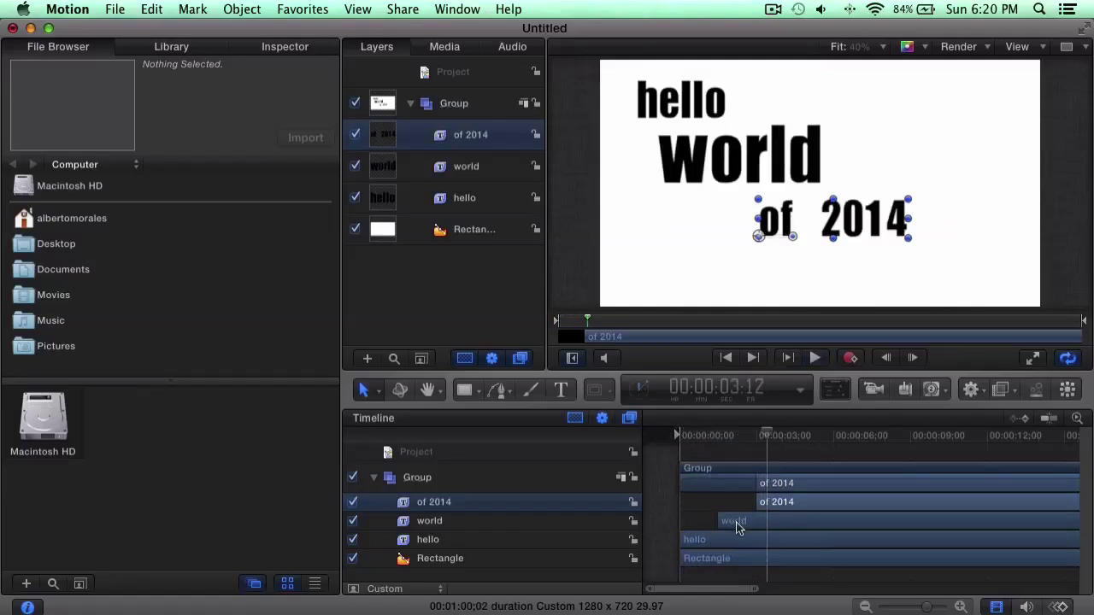
# Step: Start world at 00:00:00;21 with of 2014 slightly later, then preview the timing
pyautogui.moveTo(738, 527); pyautogui.dragTo(716, 523)
pyautogui.moveTo(796, 503); pyautogui.dragTo(766, 503)
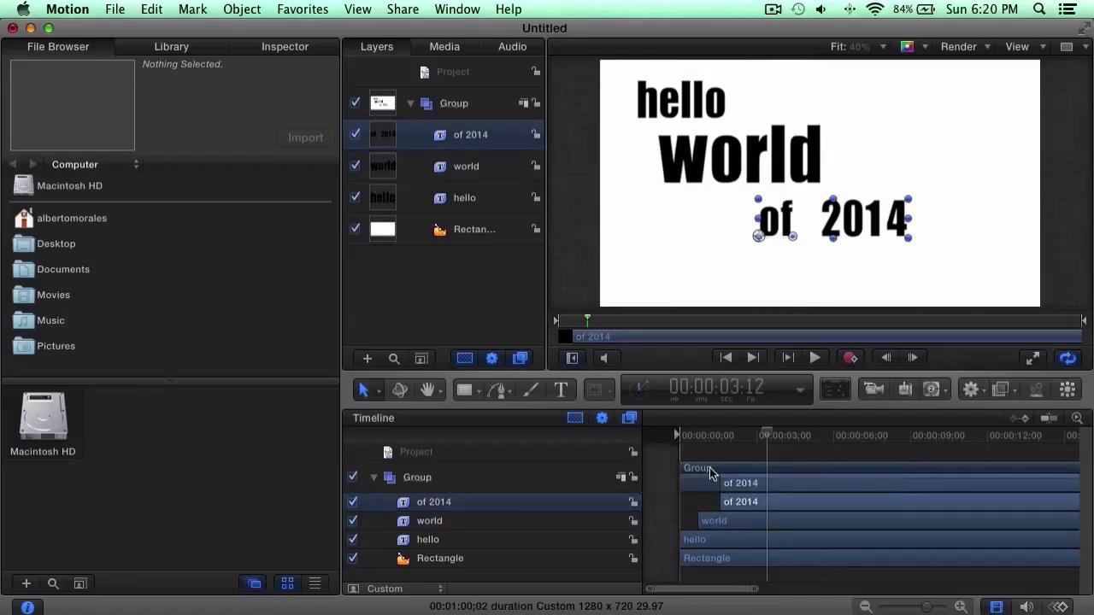
pyautogui.click(676, 438)
pyautogui.press('space')
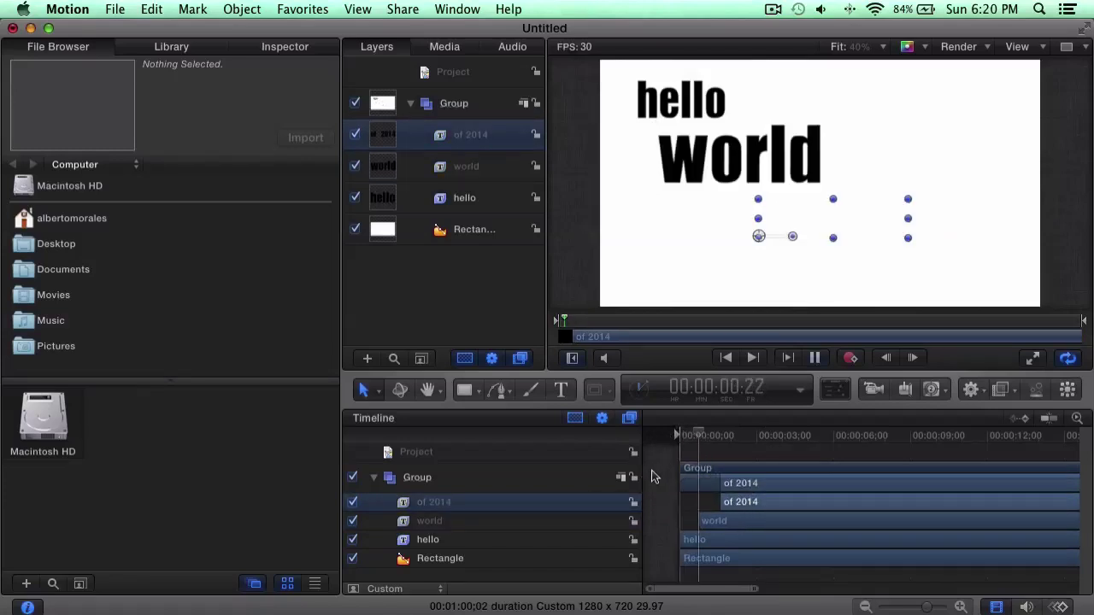
pyautogui.press('space')
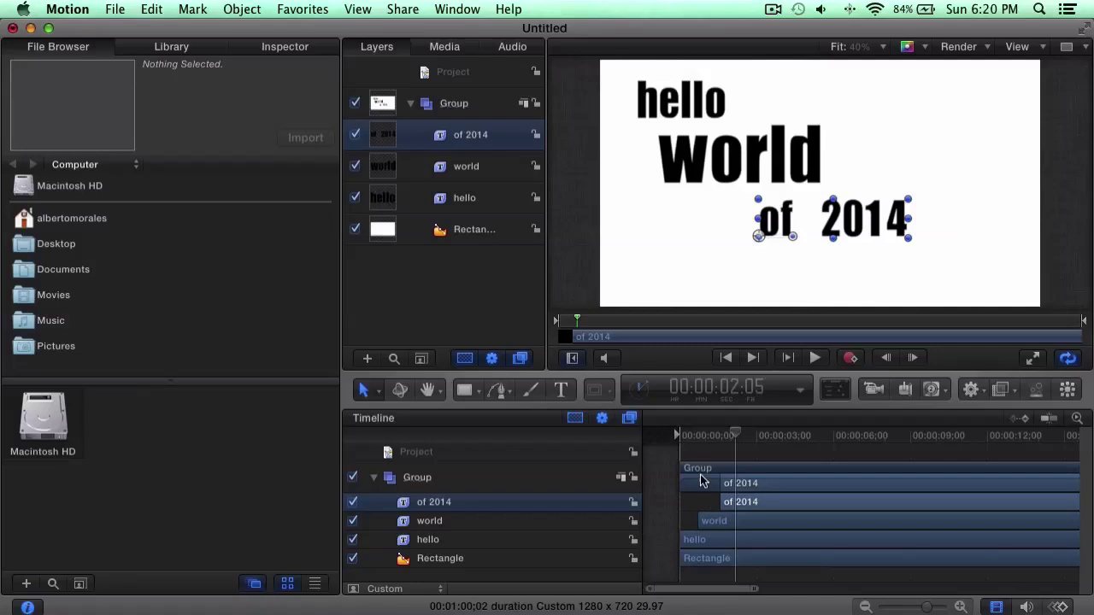
# Step: Apply Library > Behaviors > Basic Motion > Fade In/Fade Out to the hello layer
pyautogui.click(696, 434)
pyautogui.click(693, 542)
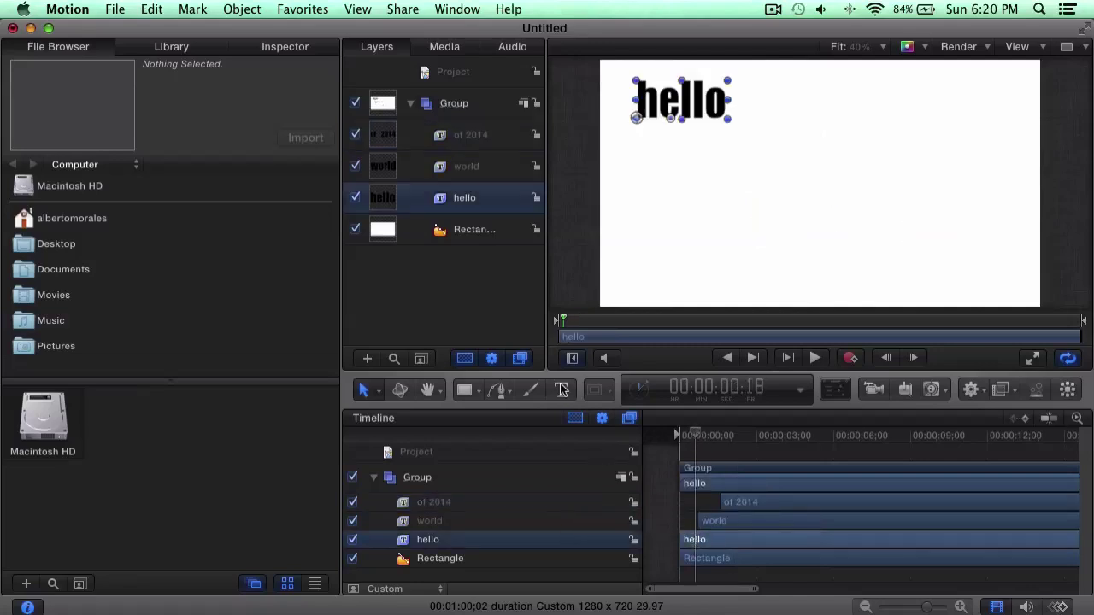
pyautogui.press('super+2')
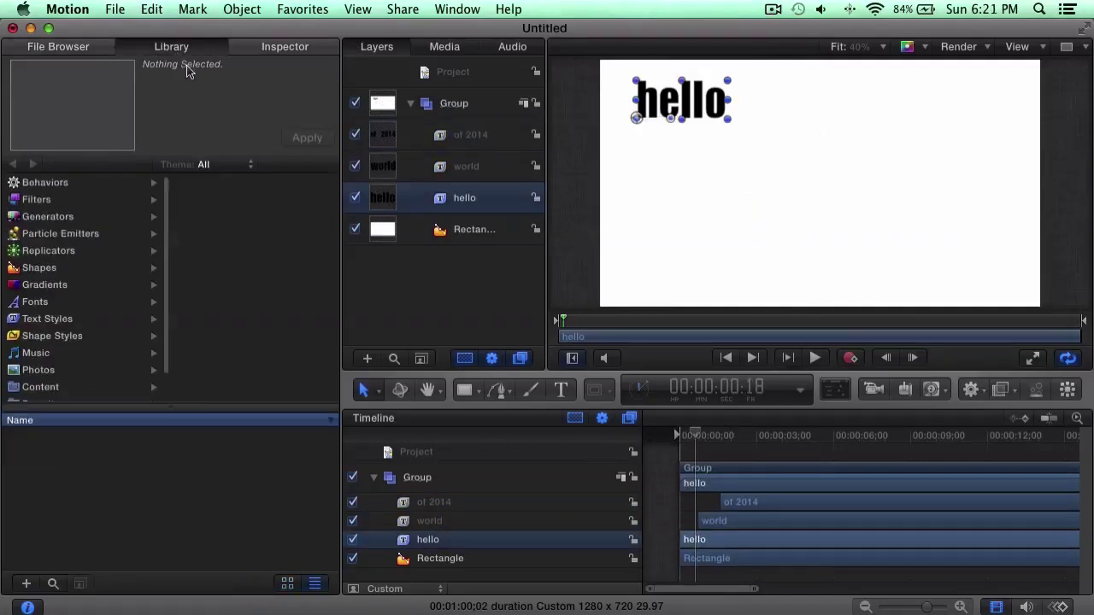
pyautogui.click(49, 184)
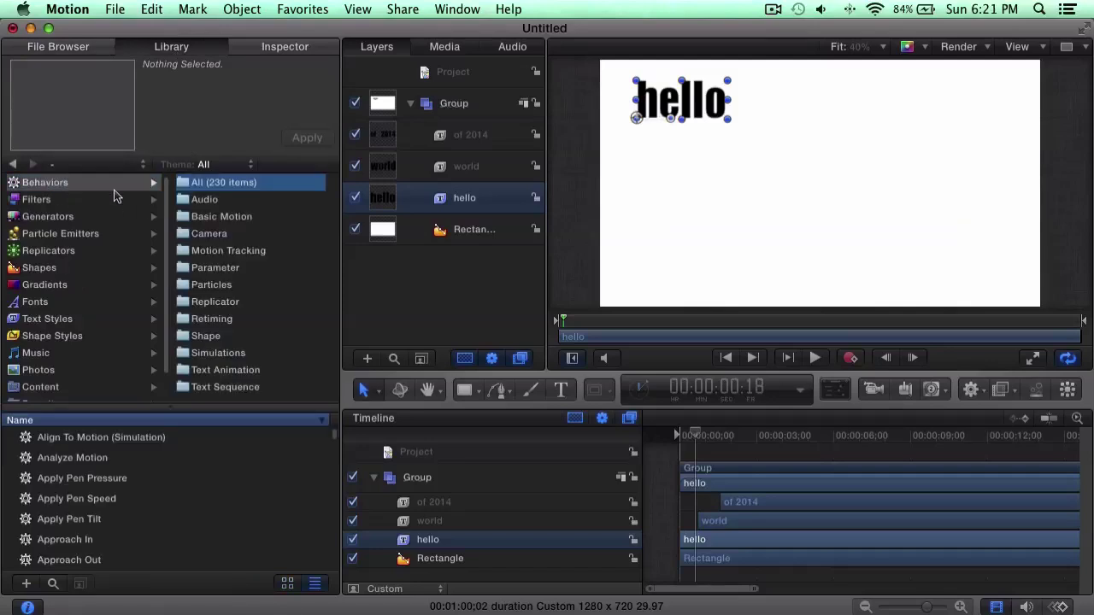
pyautogui.click(226, 219)
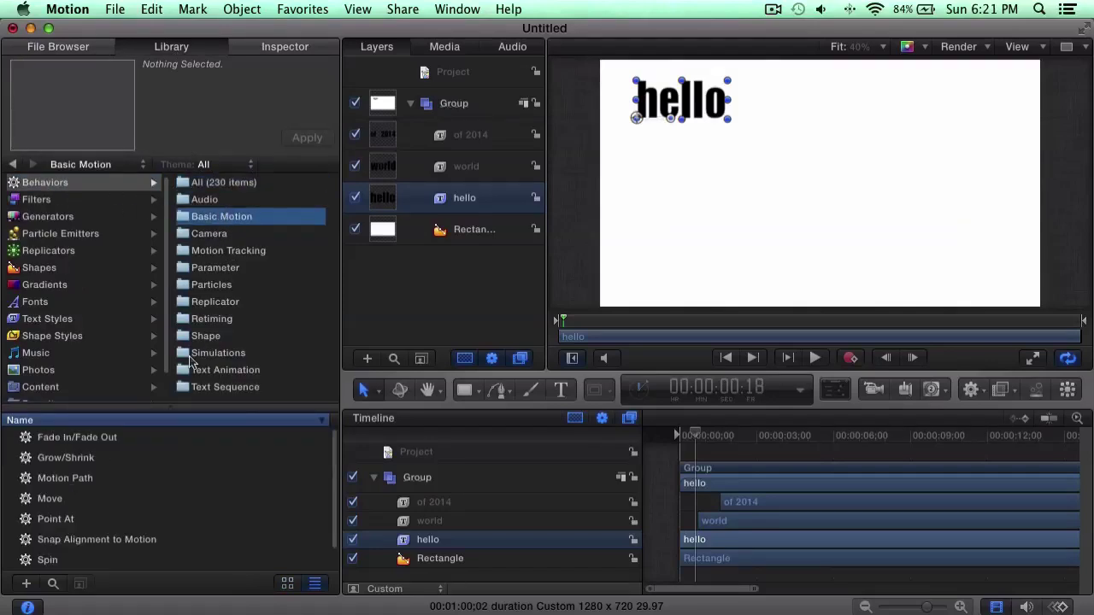
pyautogui.click(50, 438)
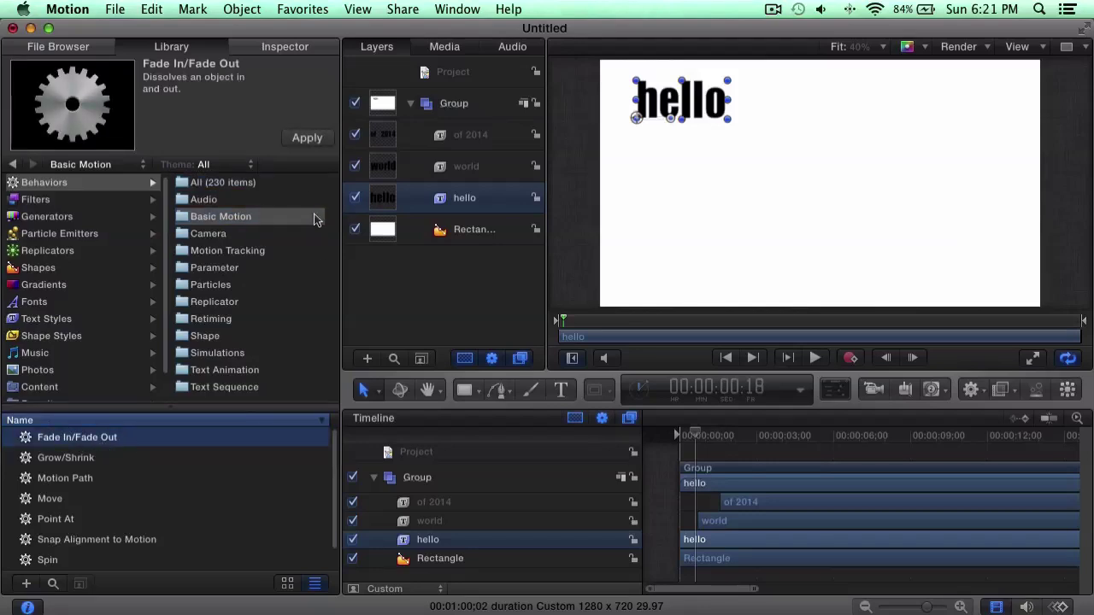
pyautogui.click(301, 139)
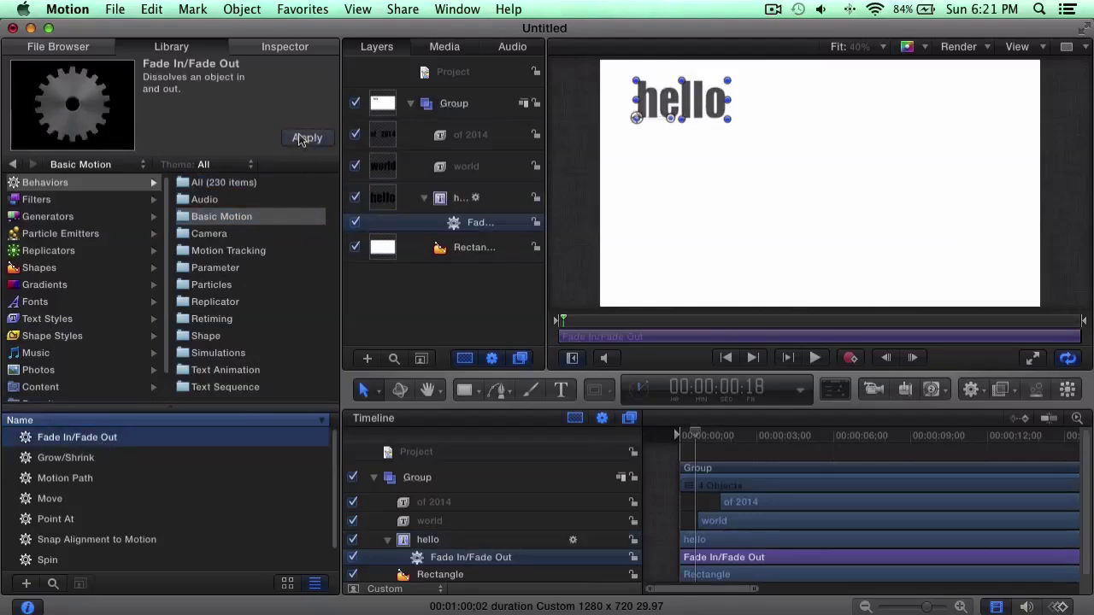
pyautogui.moveTo(694, 436)
pyautogui.mouseDown()
pyautogui.moveTo(673, 436)
pyautogui.moveTo(711, 436)
pyautogui.mouseUp()
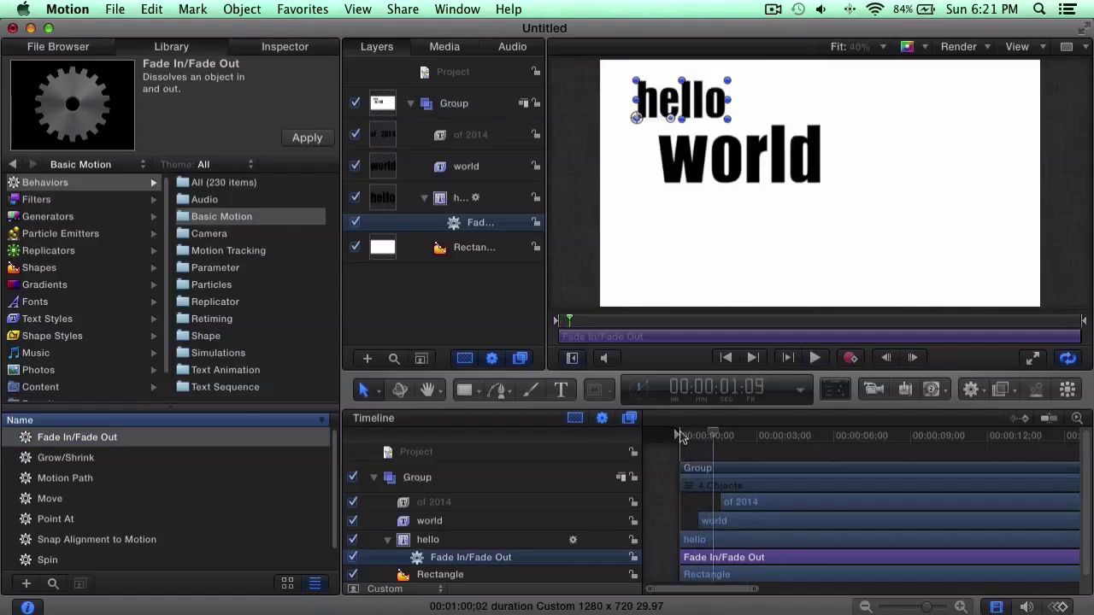
# Step: Apply the same Fade In/Fade Out behavior to world and preview the fades
pyautogui.click(714, 520)
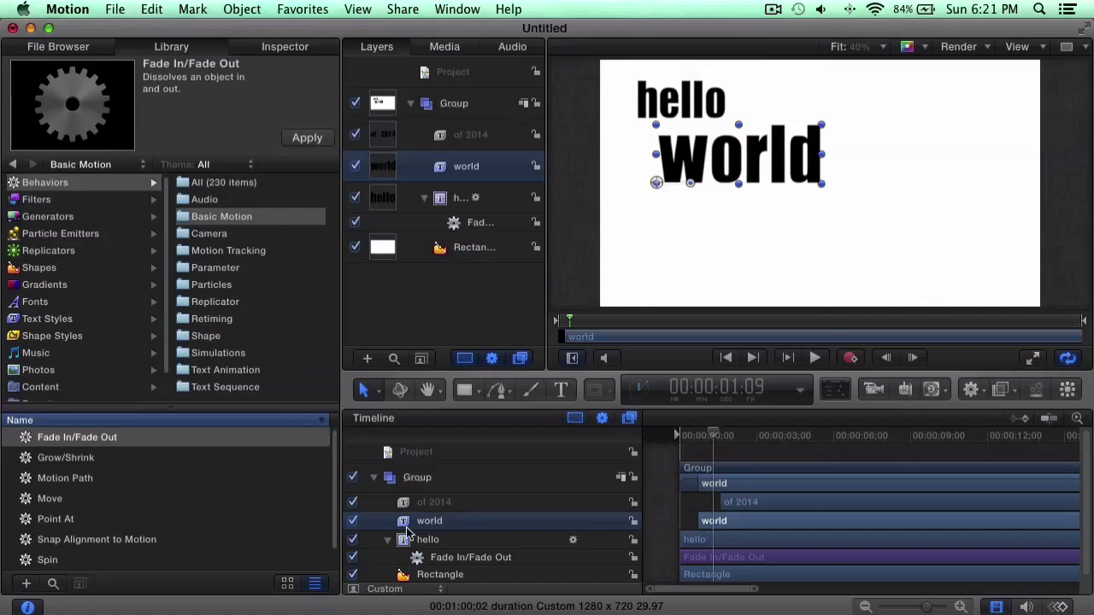
pyautogui.click(123, 439)
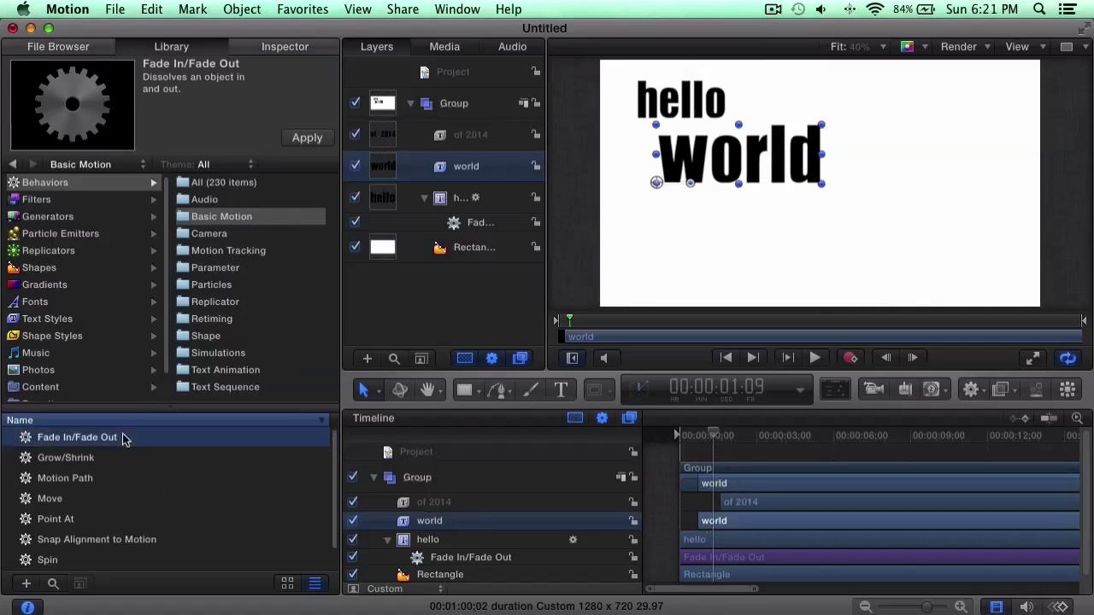
pyautogui.click(306, 138)
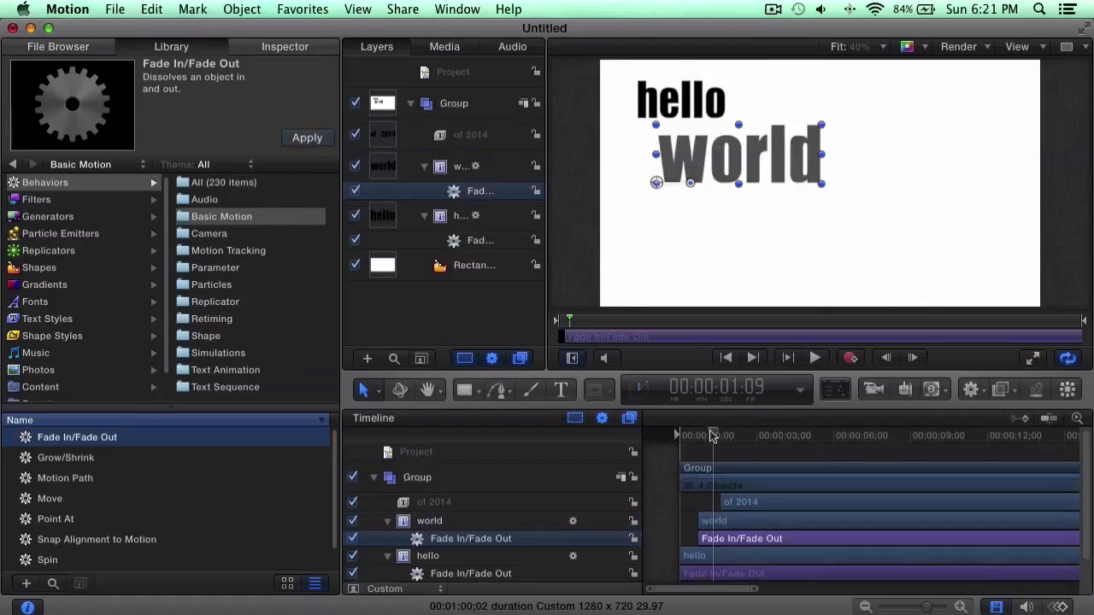
pyautogui.click(675, 436)
pyautogui.press('space')
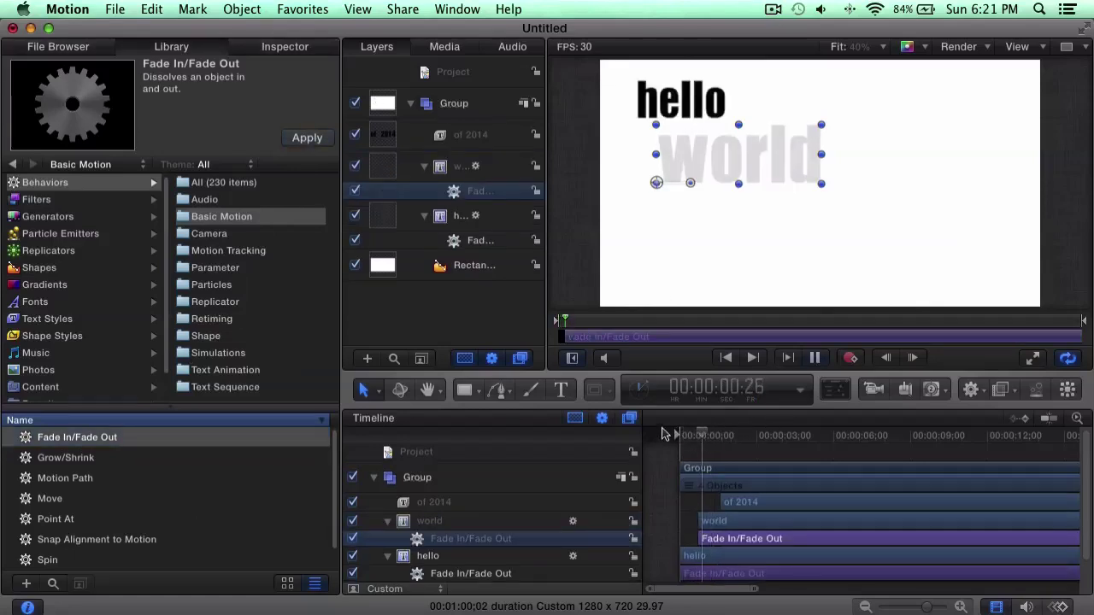
pyautogui.press('space')
# Step: Add Fade In/Fade Out to of 2014 and play back from the start to check
pyautogui.click(433, 502)
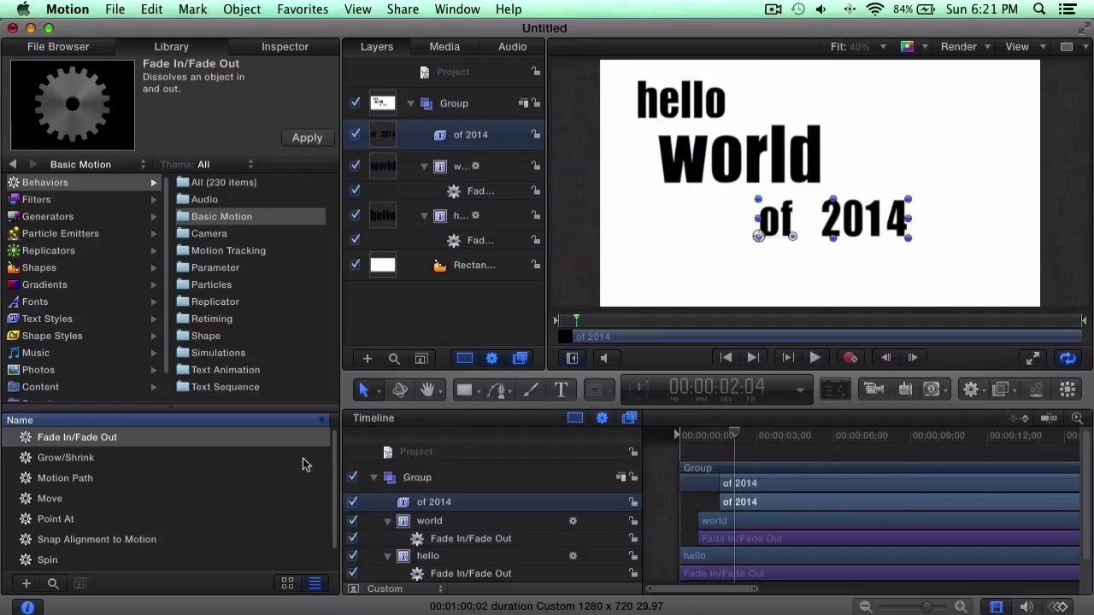
pyautogui.click(306, 138)
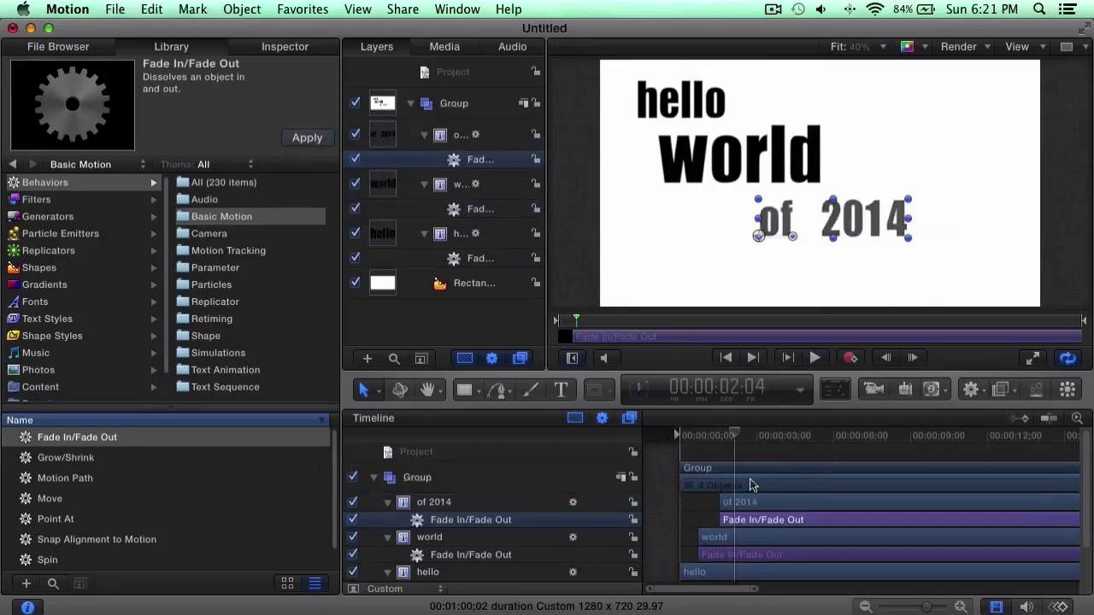
pyautogui.press('Home')
pyautogui.press('space')
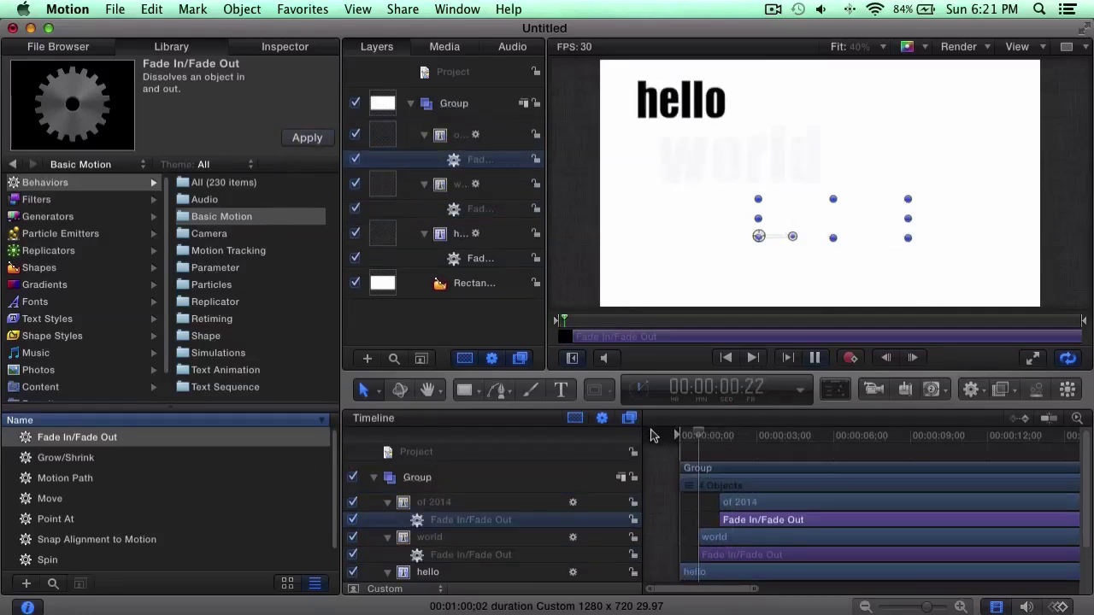
pyautogui.press('space')
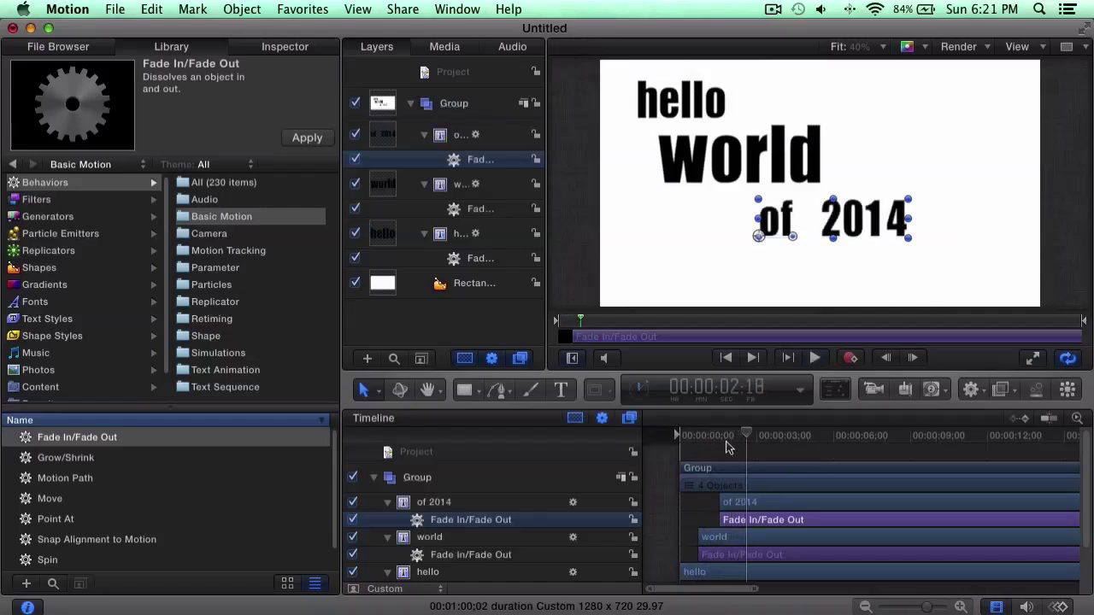
pyautogui.moveTo(727, 448); pyautogui.dragTo(673, 433)
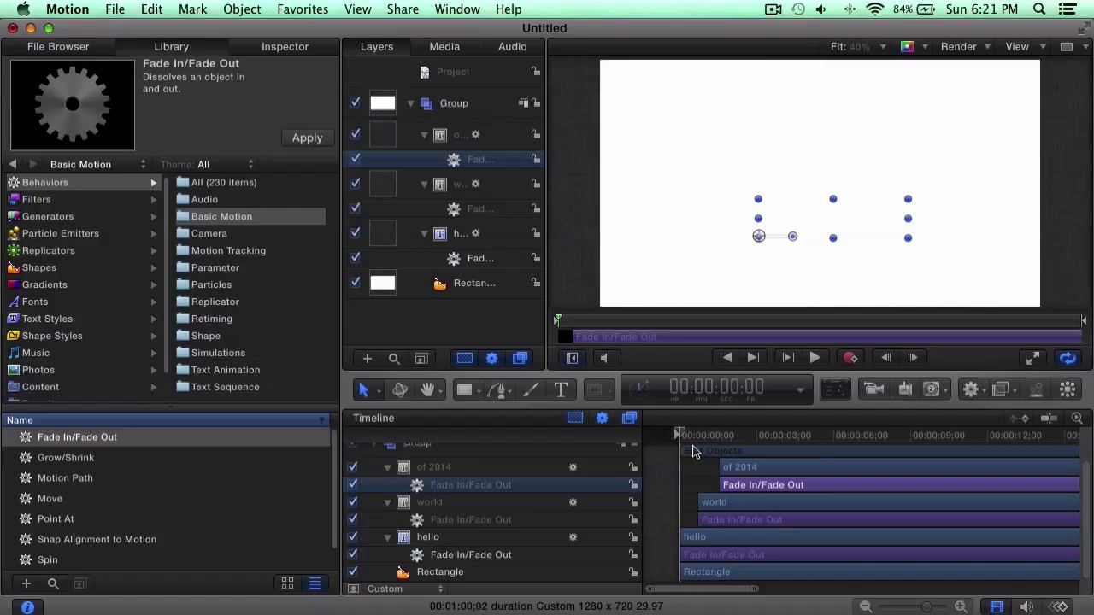
# Step: Apply the Stylize > Vignette filter from the Library to the white background Rectangle
pyautogui.click(703, 572)
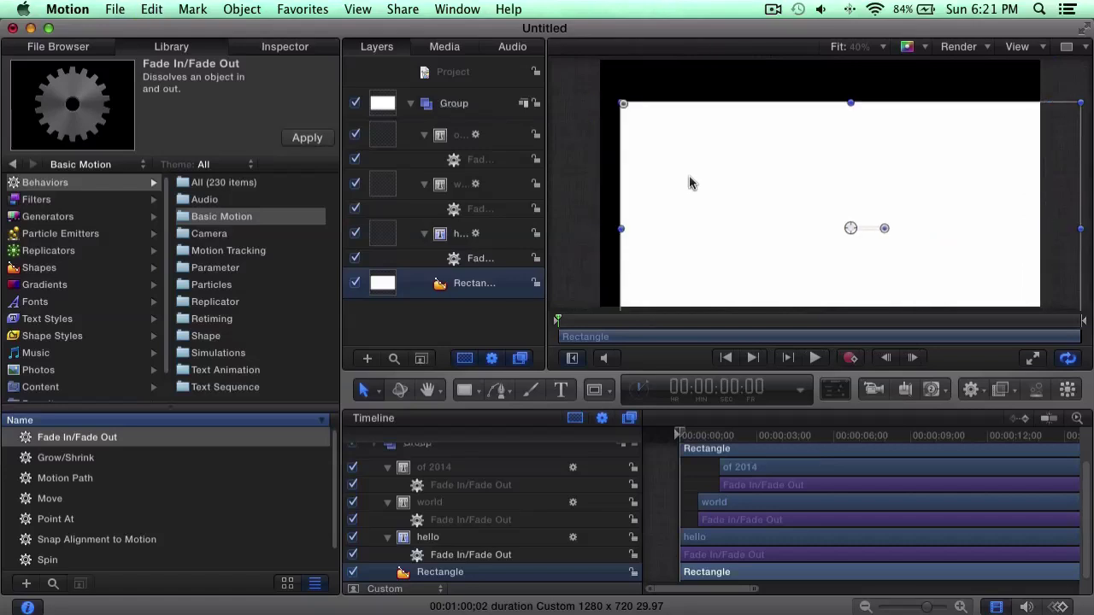
pyautogui.press('super+z')
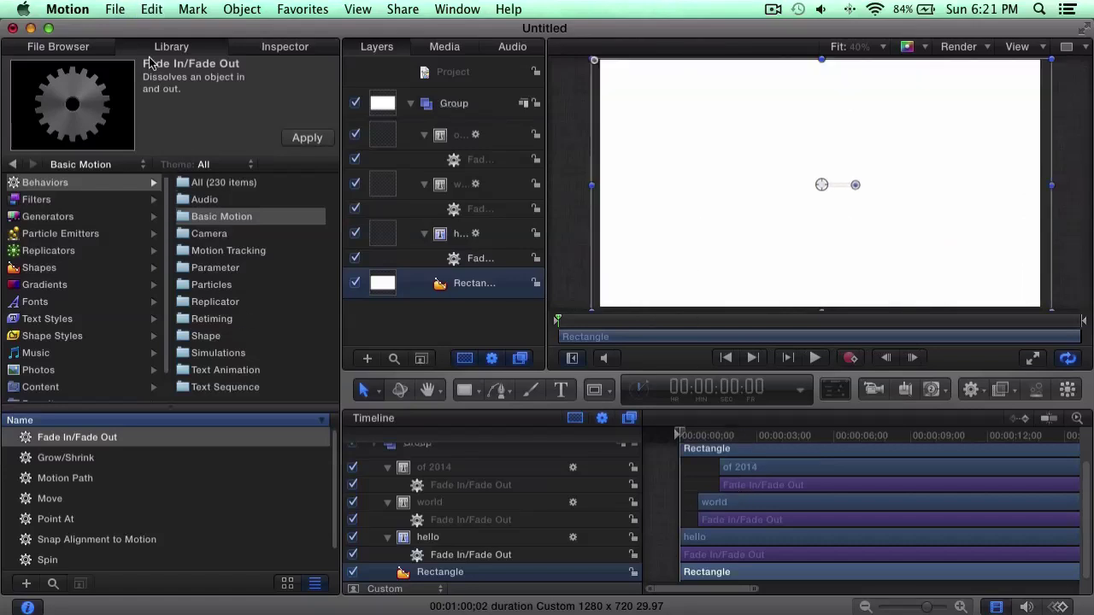
pyautogui.click(145, 205)
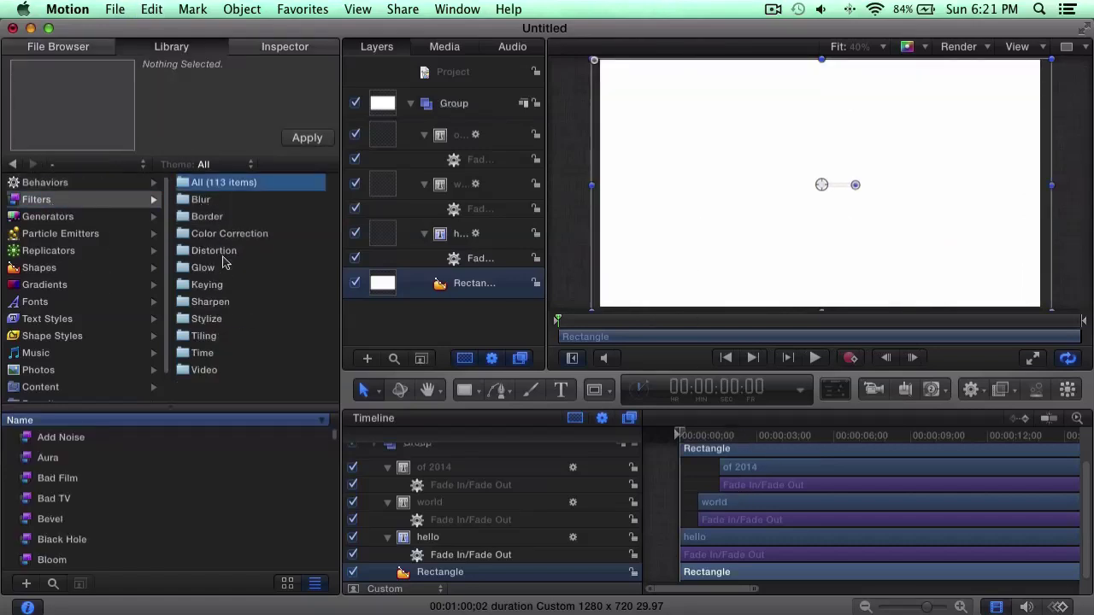
pyautogui.click(212, 319)
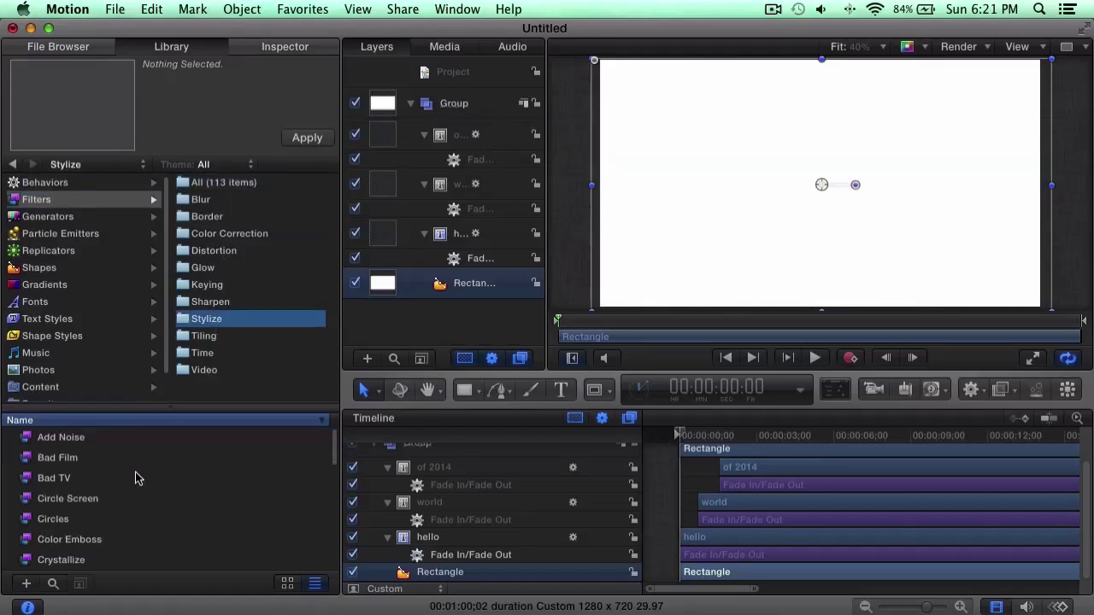
pyautogui.scroll(-10, 135, 479)
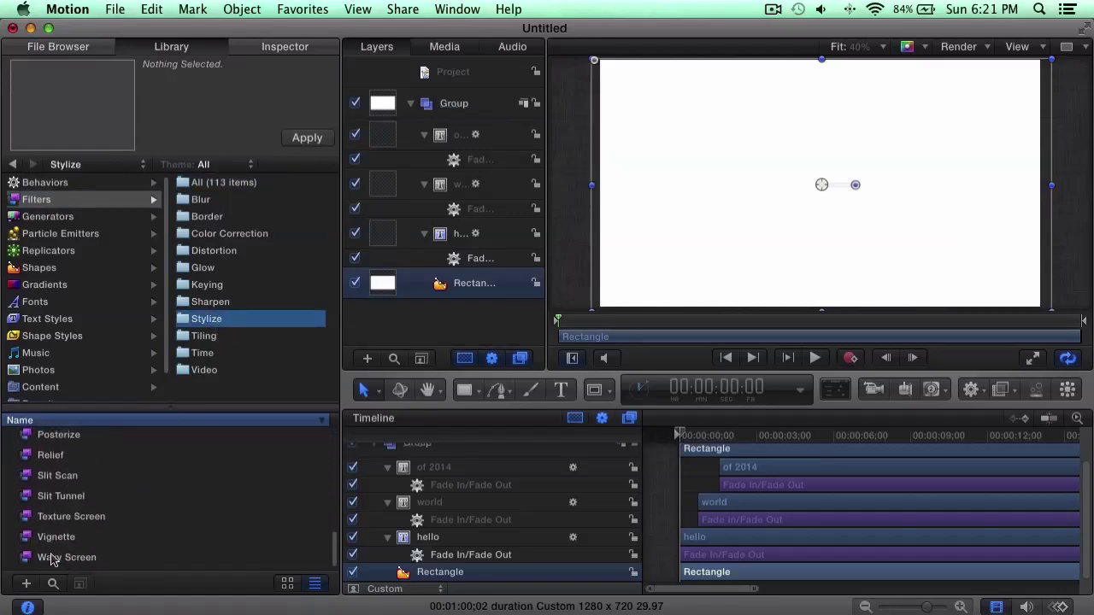
pyautogui.click(56, 538)
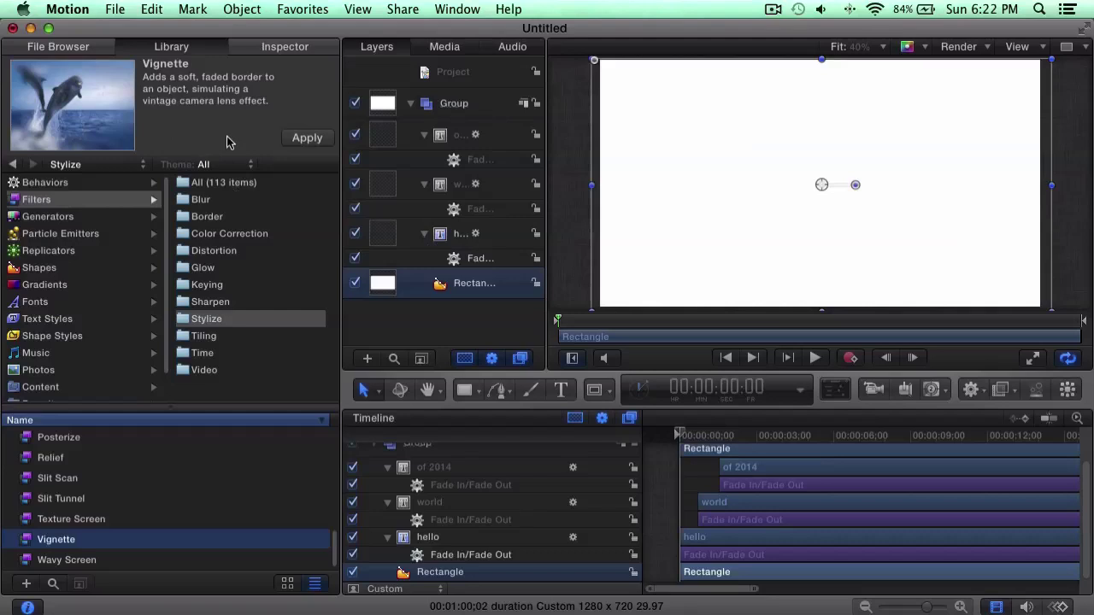
pyautogui.click(299, 140)
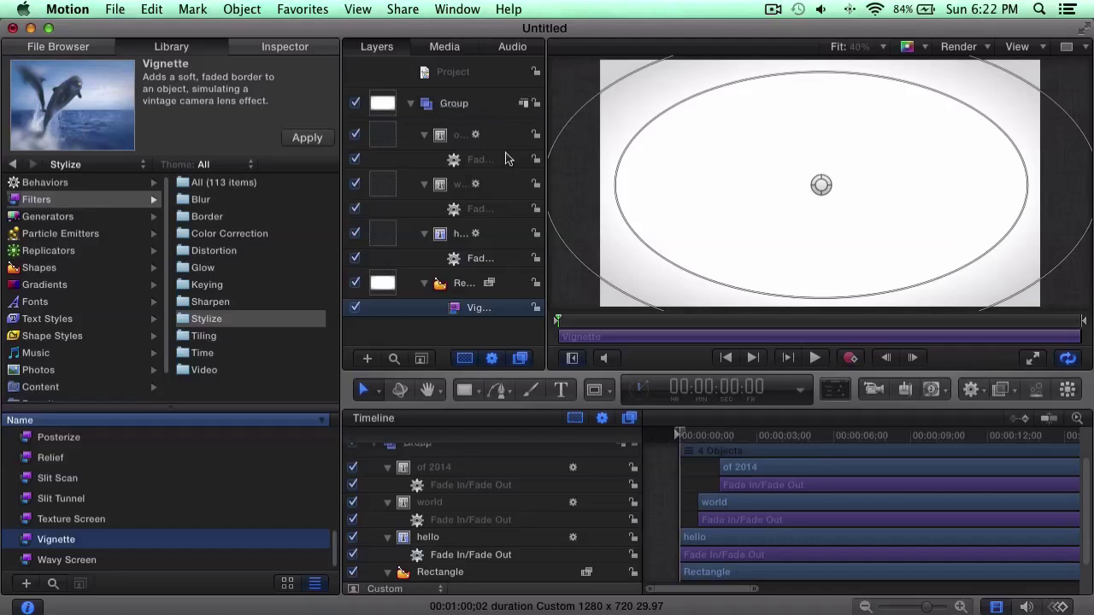
# Step: Set the background Vignette's Blur Amount to 0 and its Size to 0.52
pyautogui.click(715, 573)
pyautogui.click(291, 48)
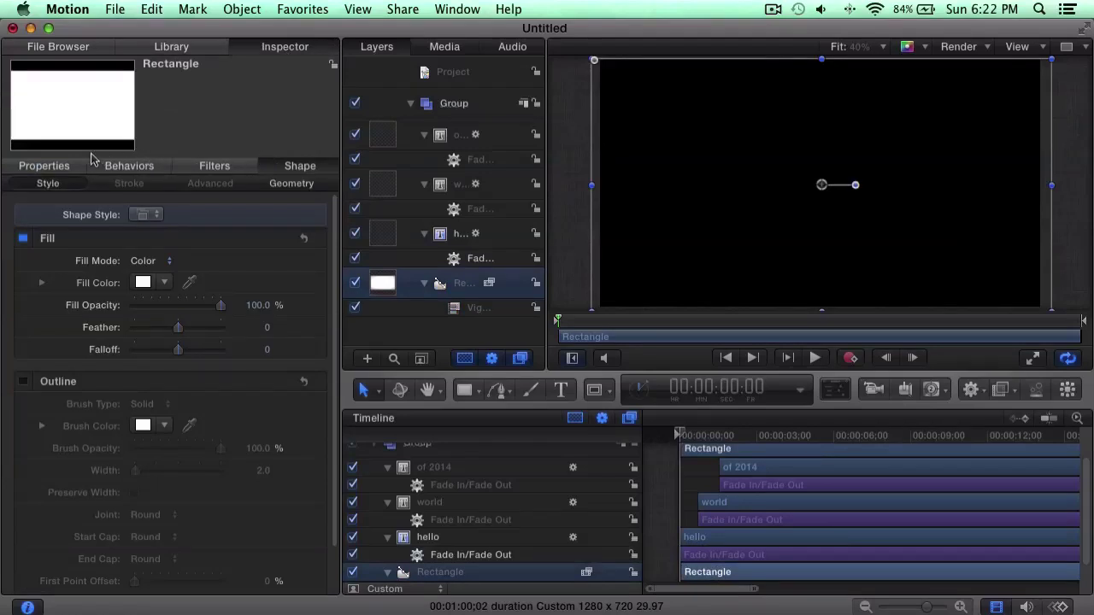
pyautogui.click(53, 165)
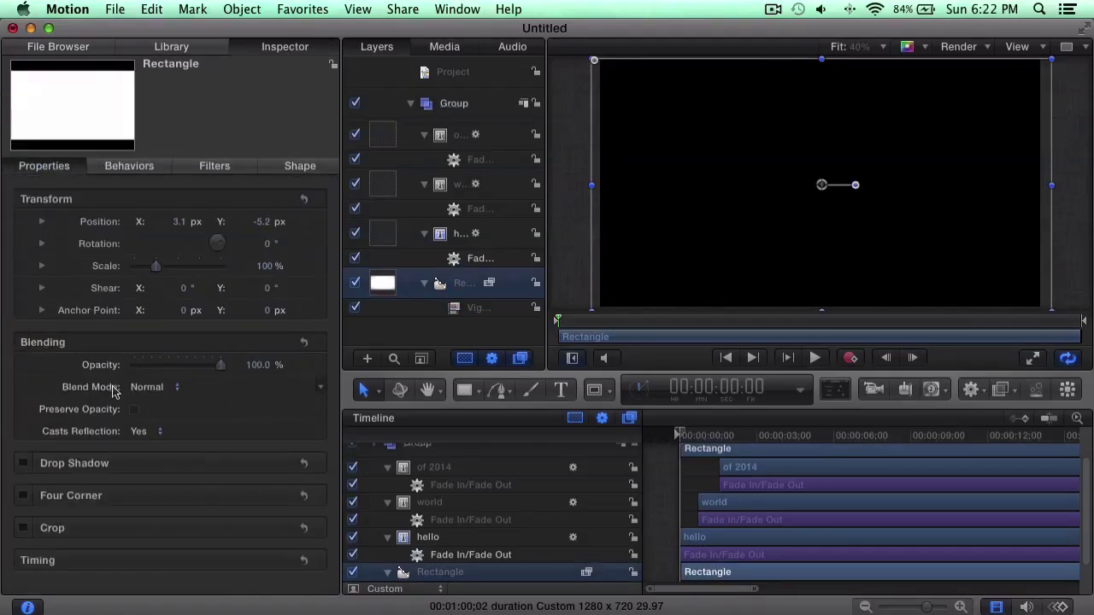
pyautogui.click(156, 167)
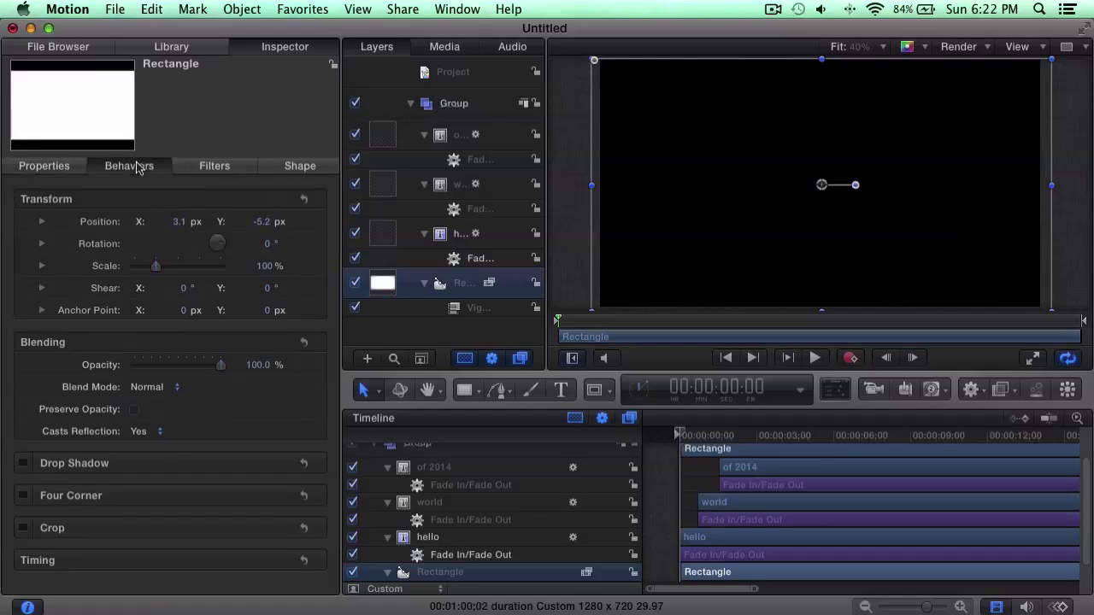
pyautogui.click(216, 168)
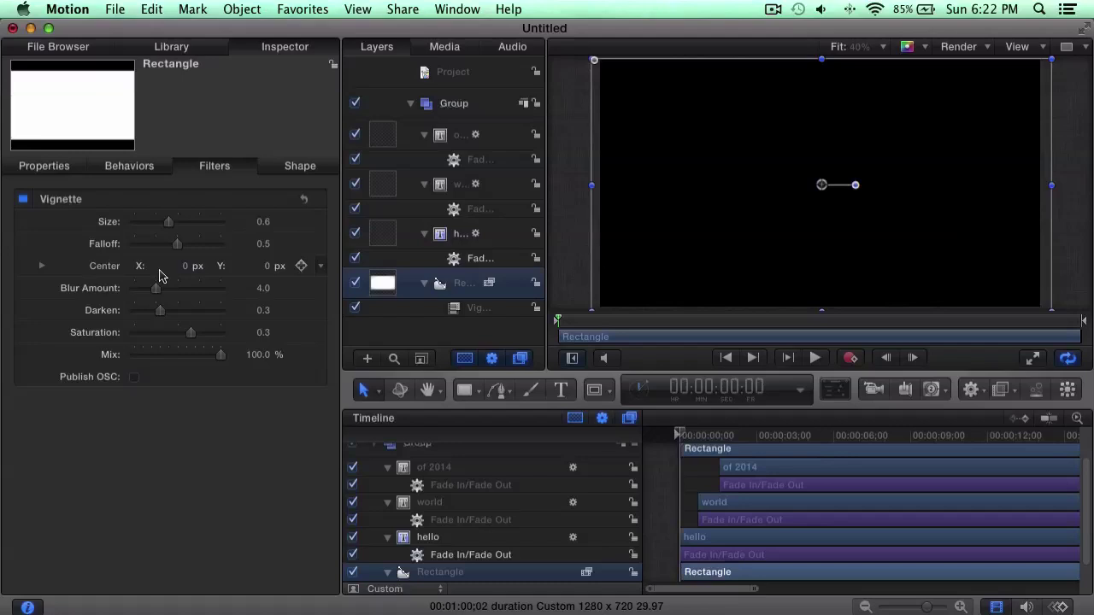
pyautogui.moveTo(154, 294); pyautogui.dragTo(124, 293)
pyautogui.moveTo(171, 225); pyautogui.dragTo(162, 224)
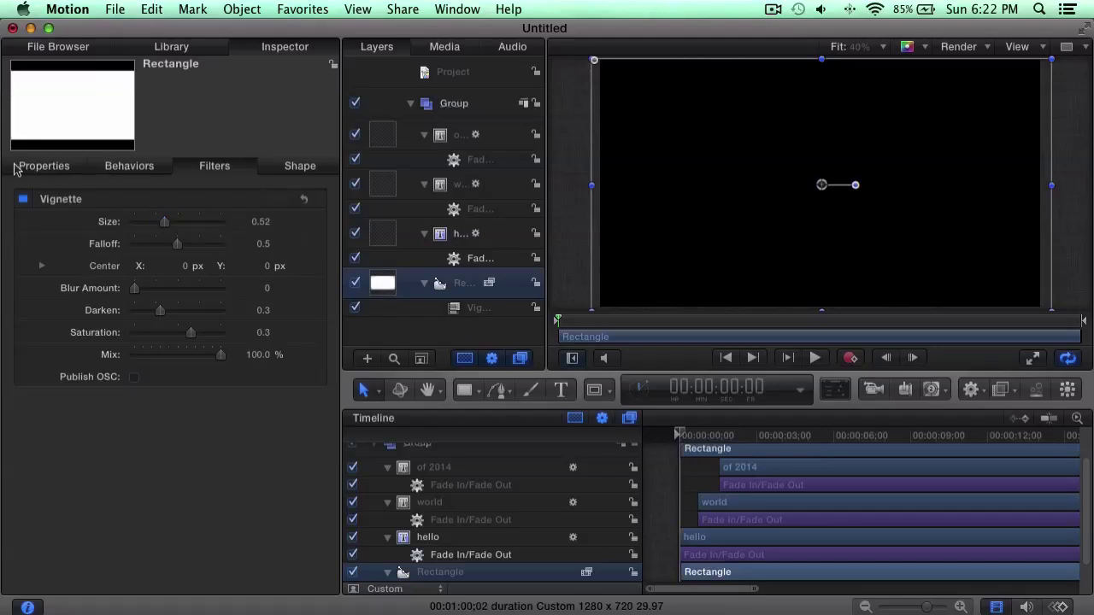
# Step: Select the 'of 2014' text layer and move the playhead to frame 5
pyautogui.click(16, 167)
pyautogui.click(716, 472)
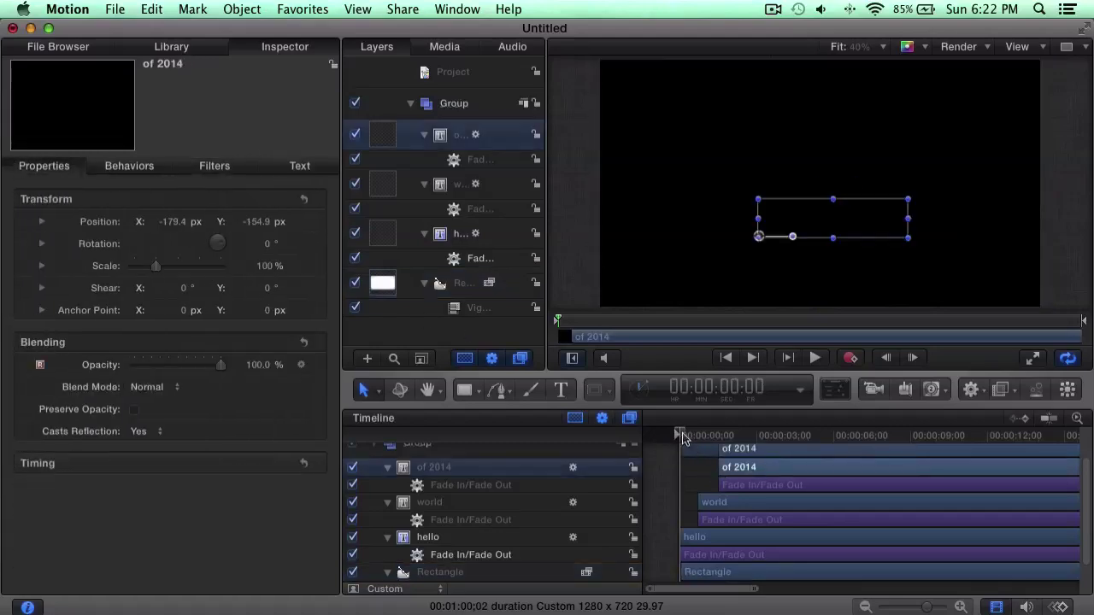
pyautogui.moveTo(682, 438); pyautogui.dragTo(687, 437)
# Step: Set the Rectangle's Vignette to Size 0.55, Blur 0 and Darken 0.33
pyautogui.click(717, 572)
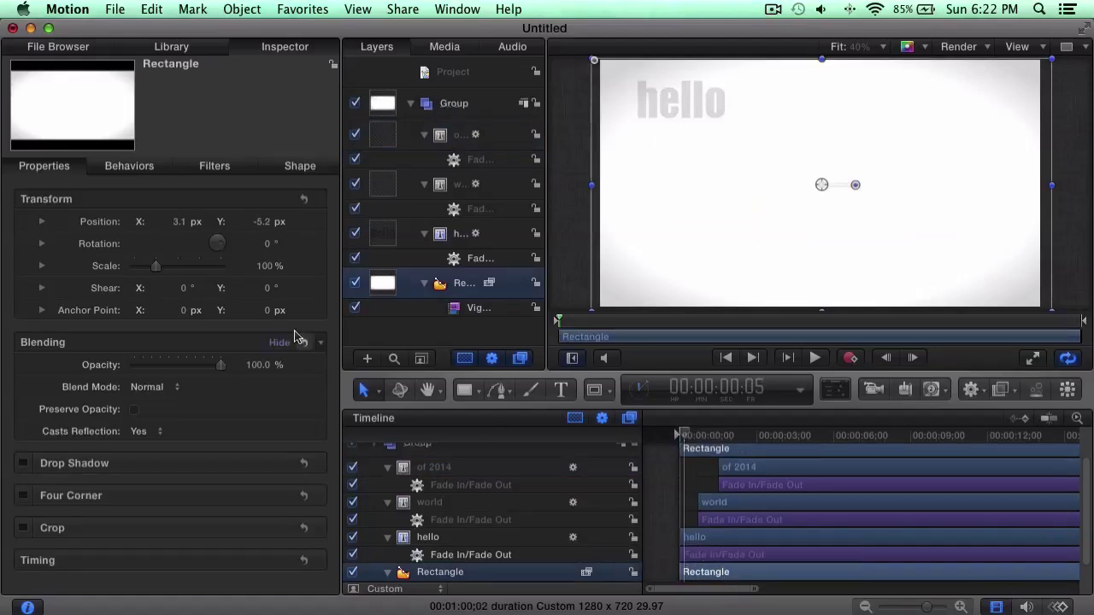
pyautogui.click(195, 170)
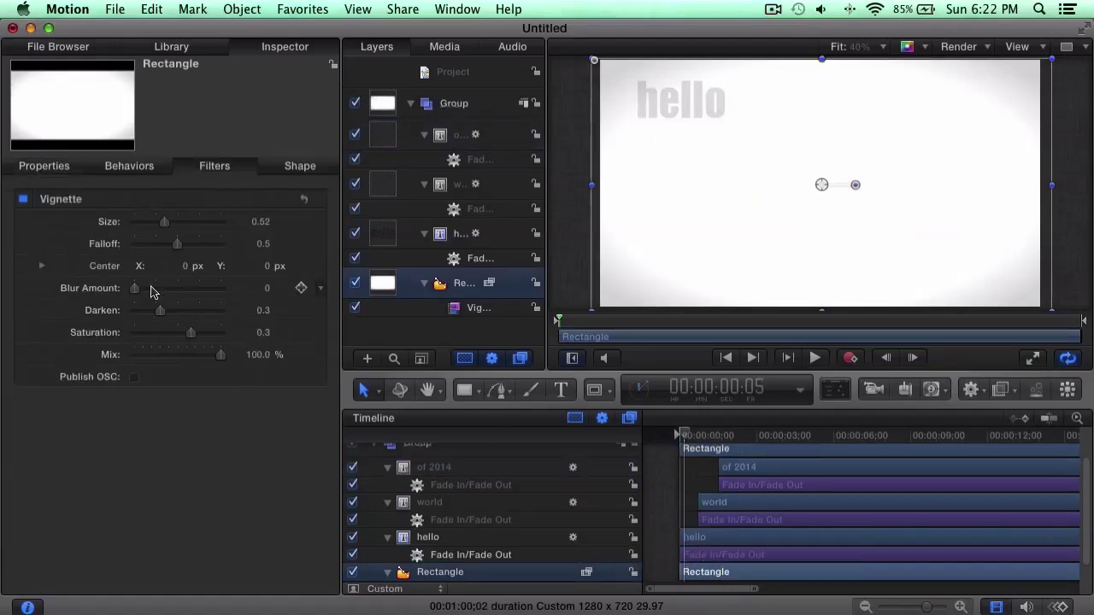
pyautogui.moveTo(167, 226); pyautogui.dragTo(301, 248)
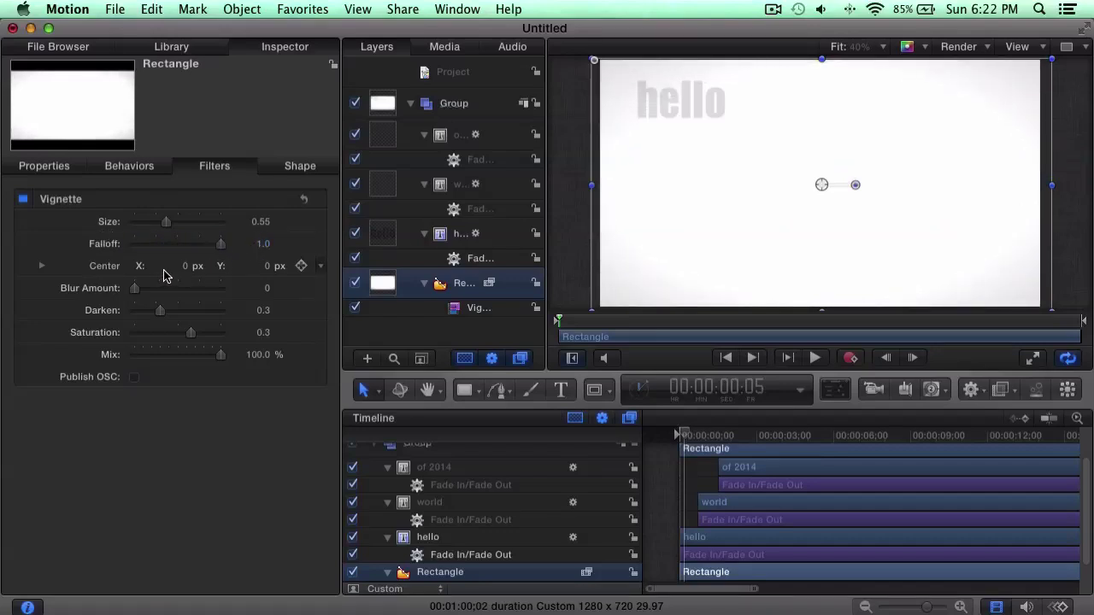
pyautogui.moveTo(137, 288); pyautogui.dragTo(83, 296)
pyautogui.moveTo(160, 317)
pyautogui.mouseDown()
pyautogui.moveTo(269, 316)
pyautogui.moveTo(163, 311)
pyautogui.mouseUp()
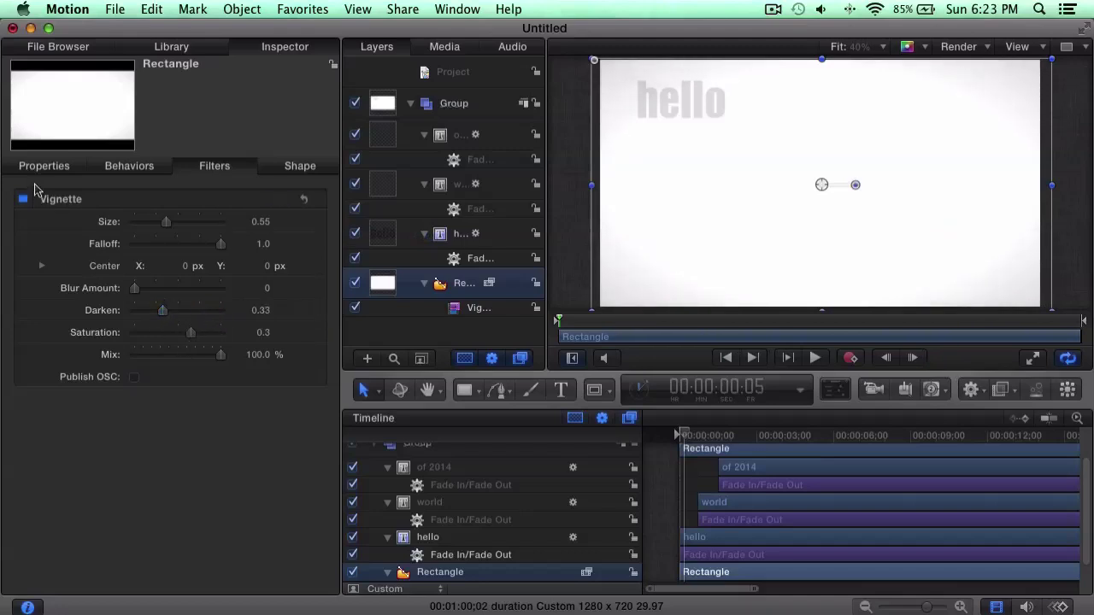
# Step: Check the Vignette filter's description, then go back to its parameters
pyautogui.moveTo(116, 147)
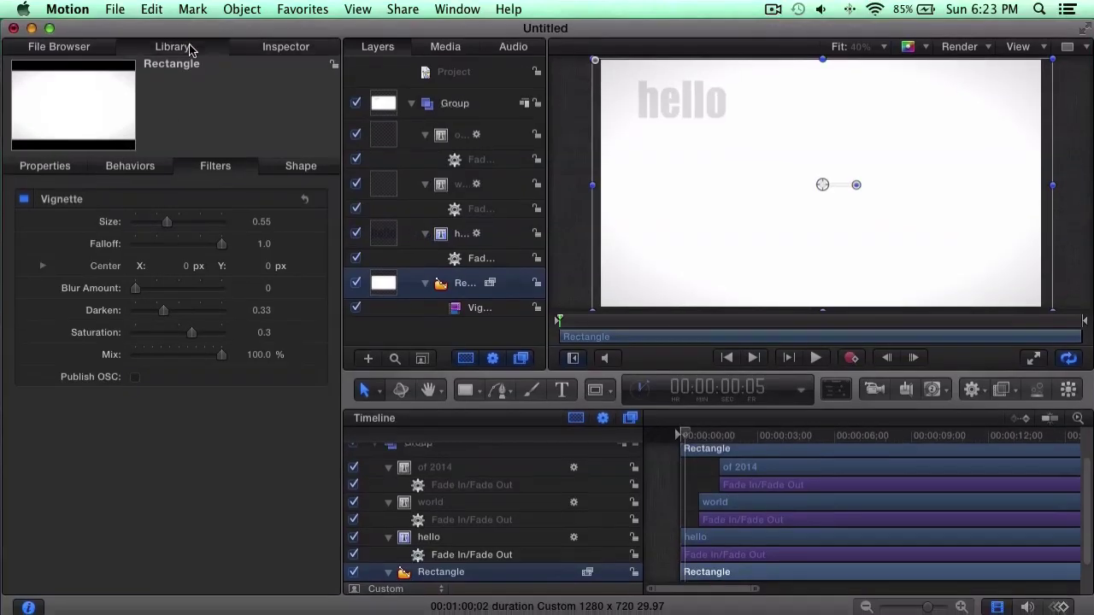
pyautogui.click(172, 47)
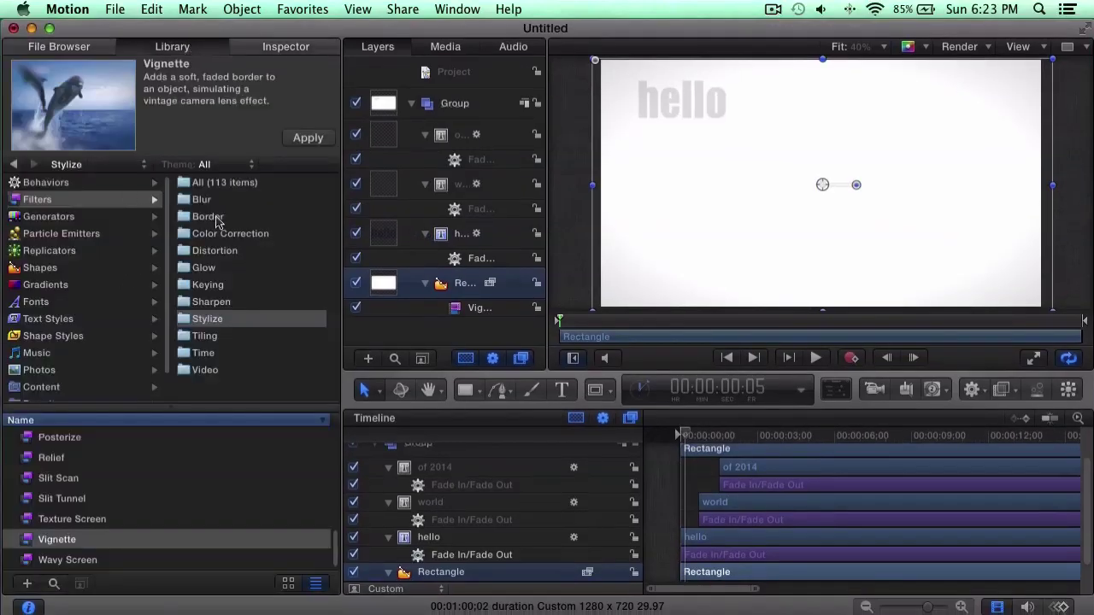
pyautogui.click(280, 46)
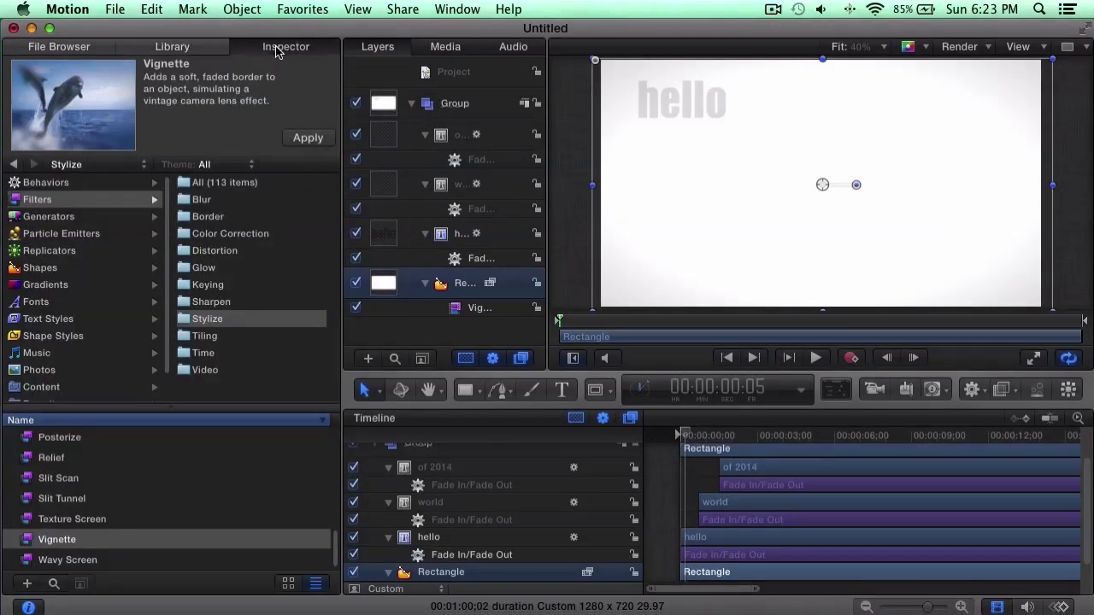
pyautogui.click(216, 165)
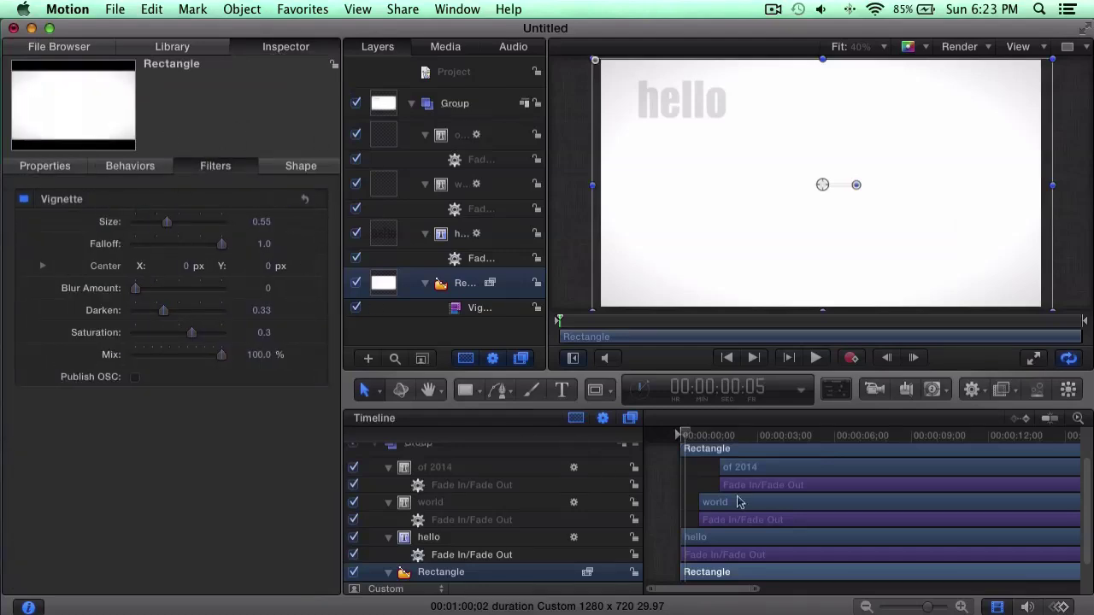
# Step: Scrub and play the timeline to preview hello, world and 'of 2014' fading in
pyautogui.moveTo(689, 434); pyautogui.dragTo(720, 436)
pyautogui.press('space')
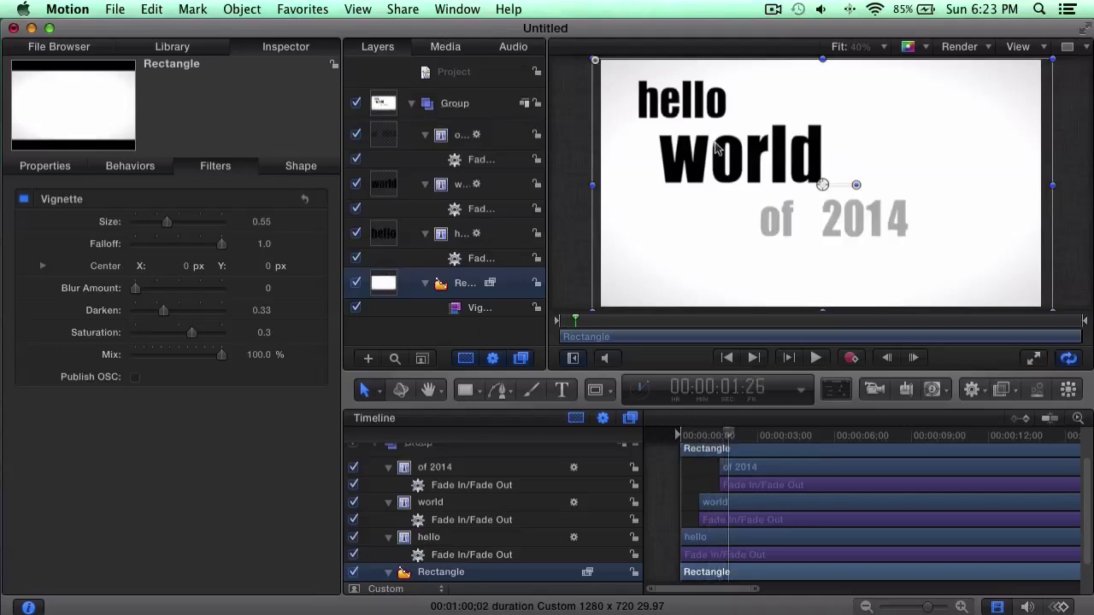
pyautogui.moveTo(730, 437); pyautogui.dragTo(743, 435)
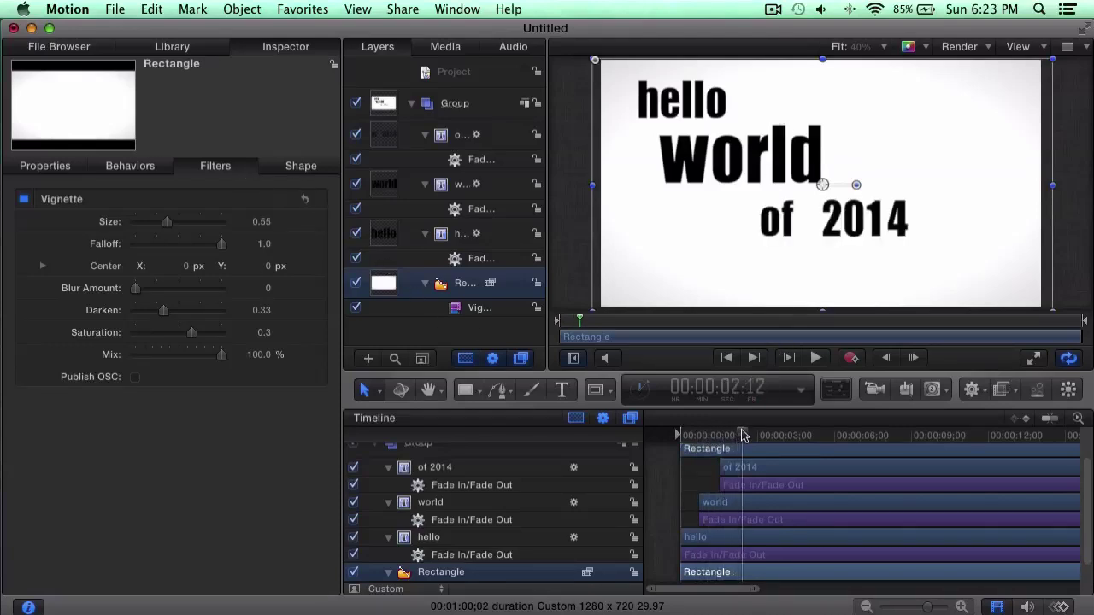
pyautogui.click(66, 164)
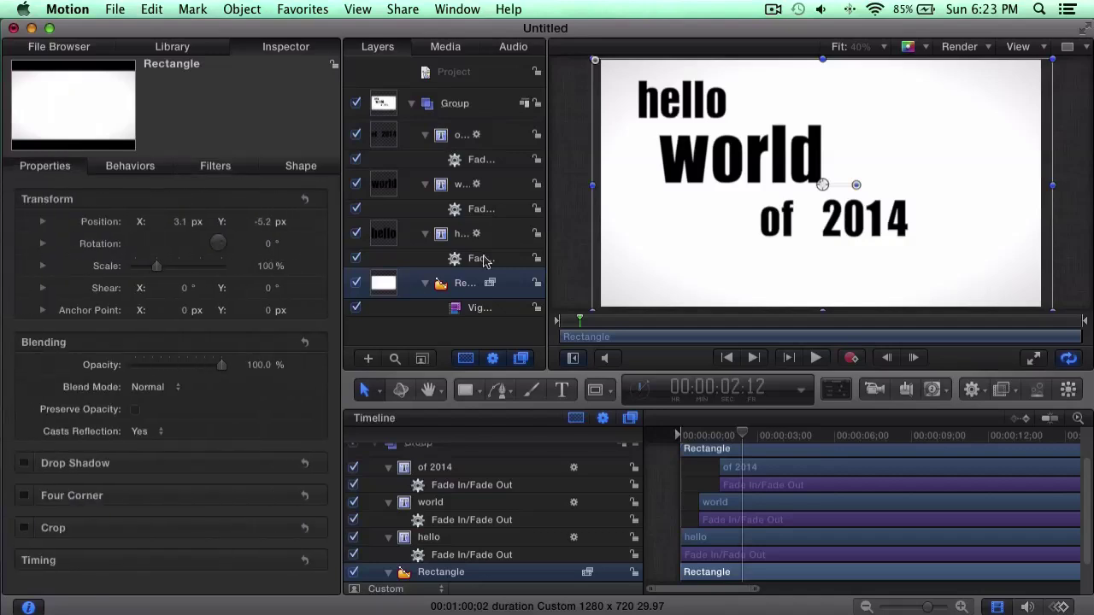
pyautogui.scroll(3, 752, 453)
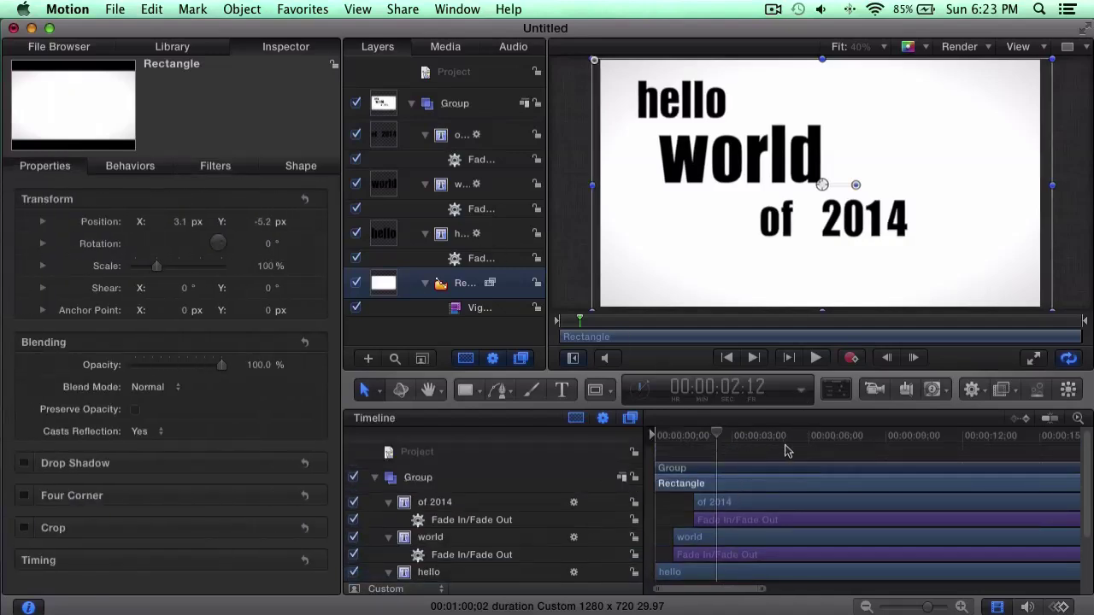
pyautogui.moveTo(716, 435); pyautogui.dragTo(739, 438)
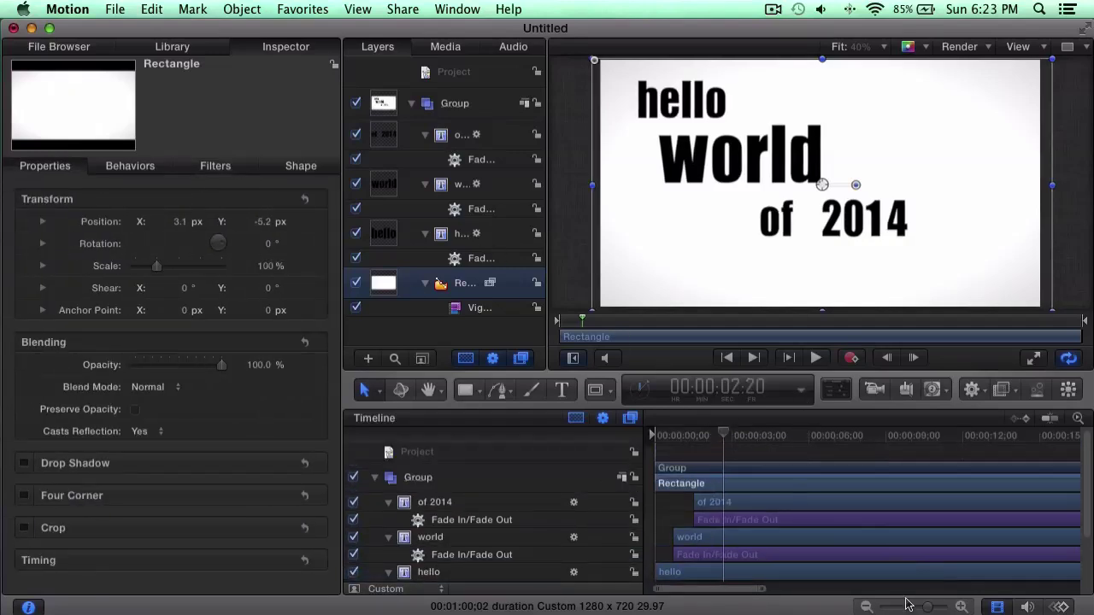
# Step: Zoom the Timeline out, replay, and pull the 'of 2014' clip's end far earlier
pyautogui.moveTo(930, 609); pyautogui.dragTo(887, 608)
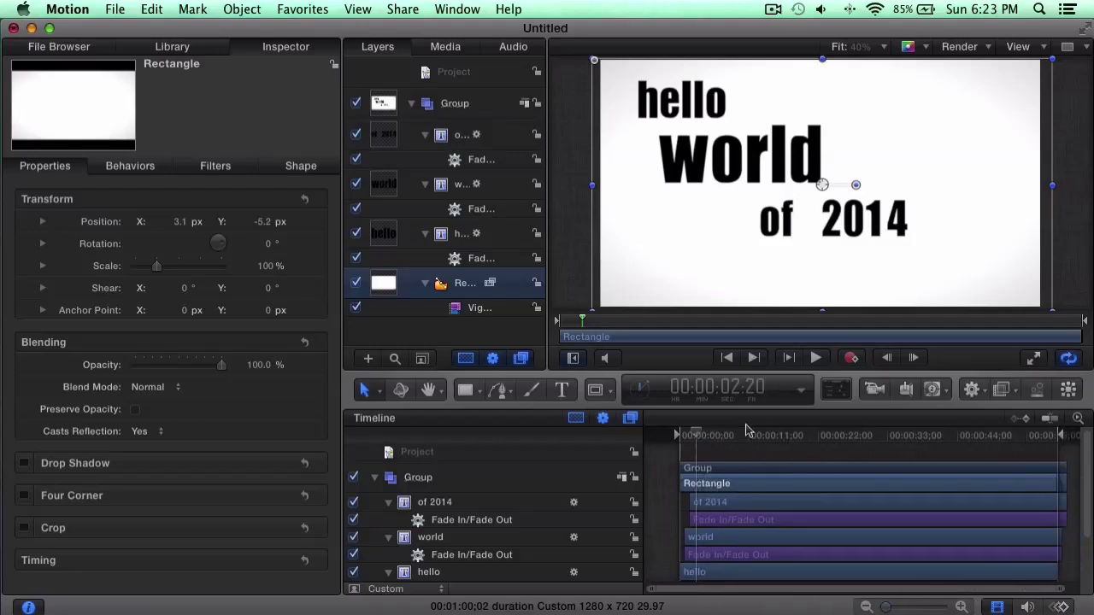
pyautogui.moveTo(694, 435); pyautogui.dragTo(737, 437)
pyautogui.press('space')
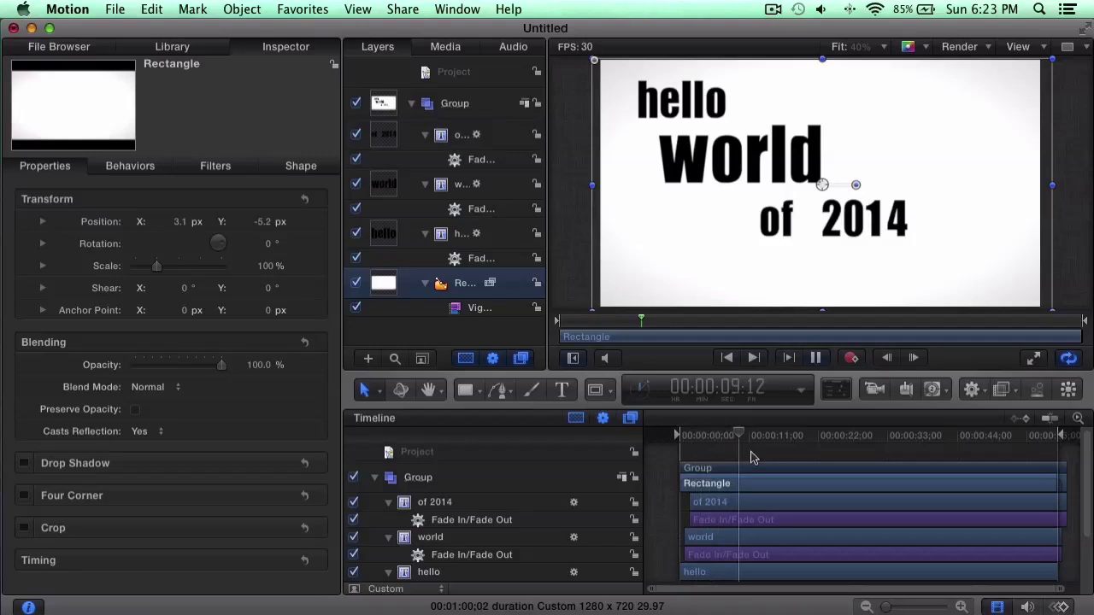
pyautogui.click(696, 434)
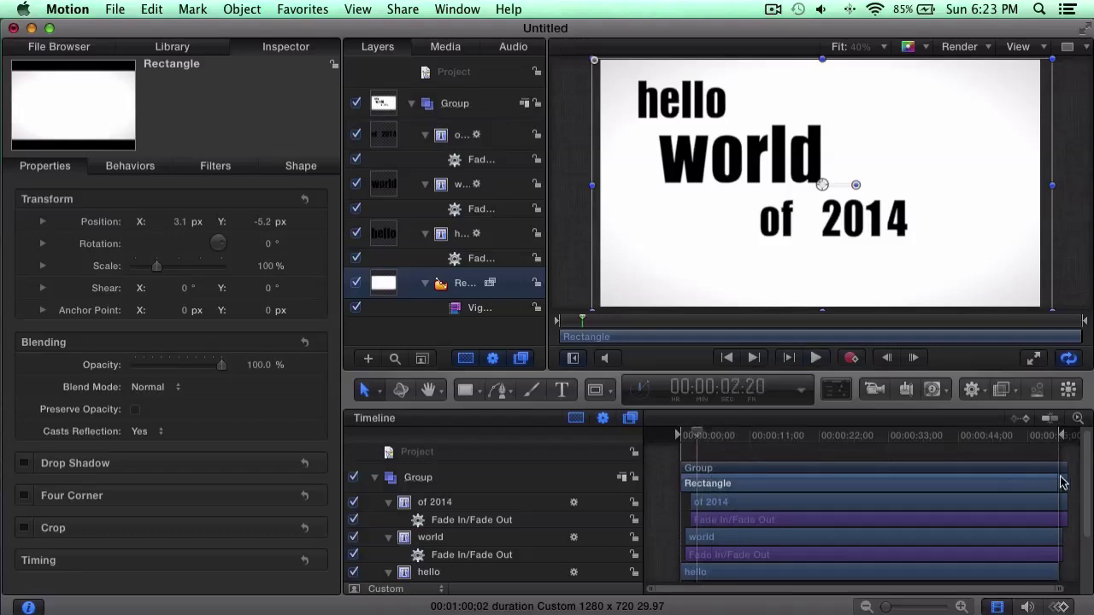
pyautogui.moveTo(1064, 508); pyautogui.dragTo(691, 504)
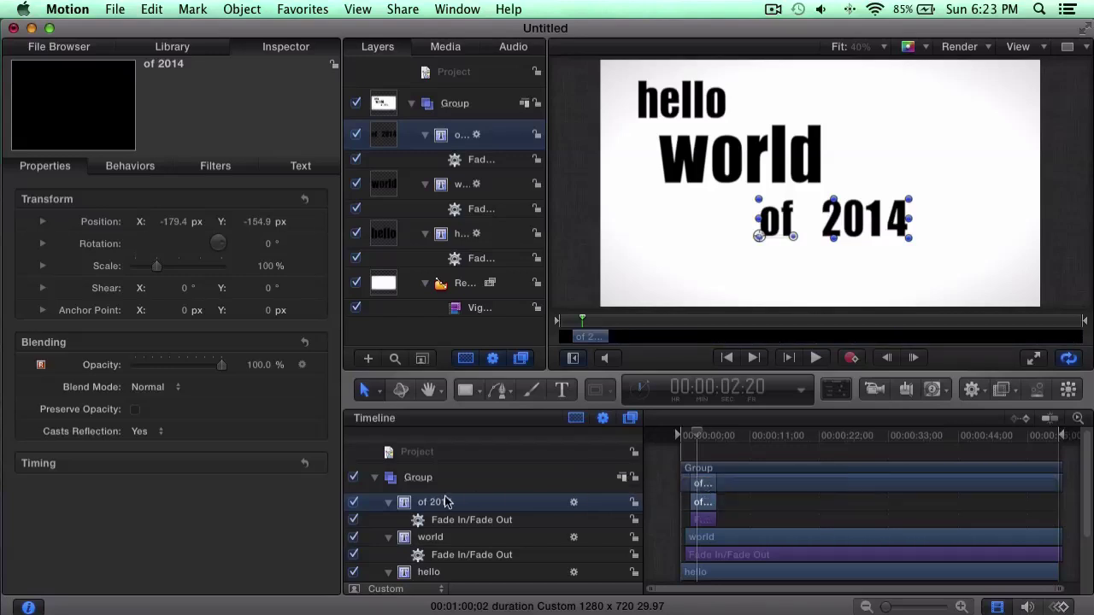
# Step: Collapse the three text layers and shorten the world and hello clips to match
pyautogui.click(384, 502)
pyautogui.click(389, 521)
pyautogui.click(389, 539)
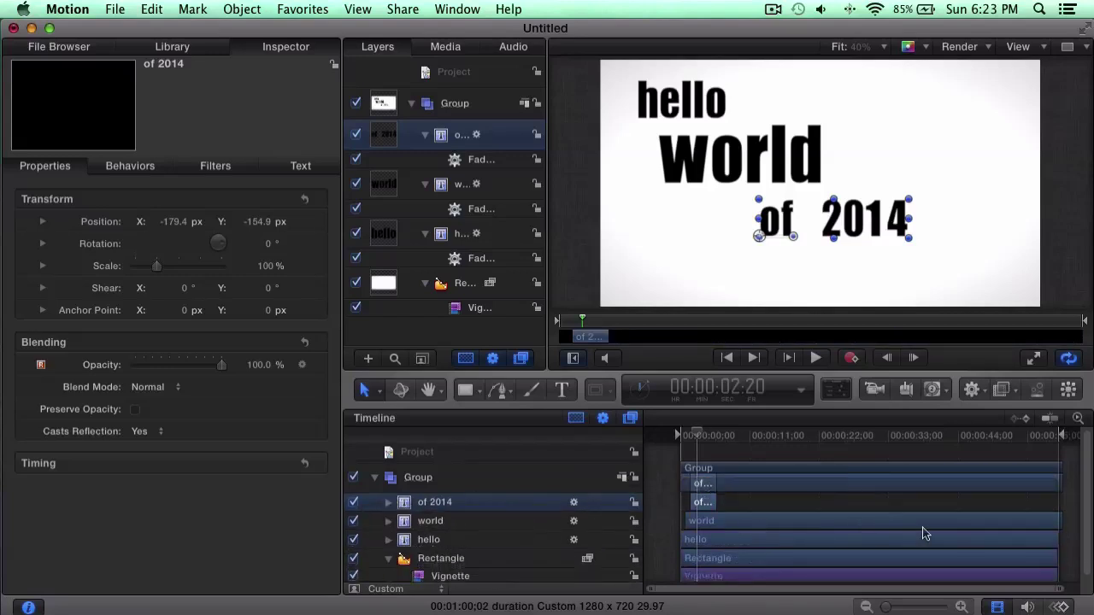
pyautogui.hscroll(2, 923, 534)
pyautogui.moveTo(1043, 524); pyautogui.dragTo(693, 521)
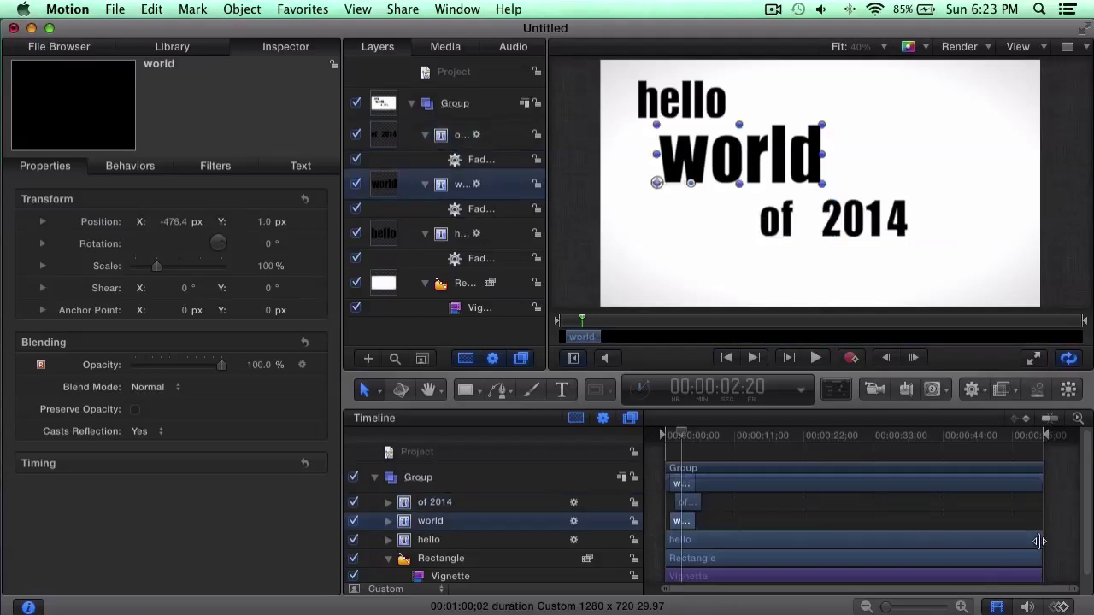
pyautogui.moveTo(1038, 540); pyautogui.dragTo(692, 540)
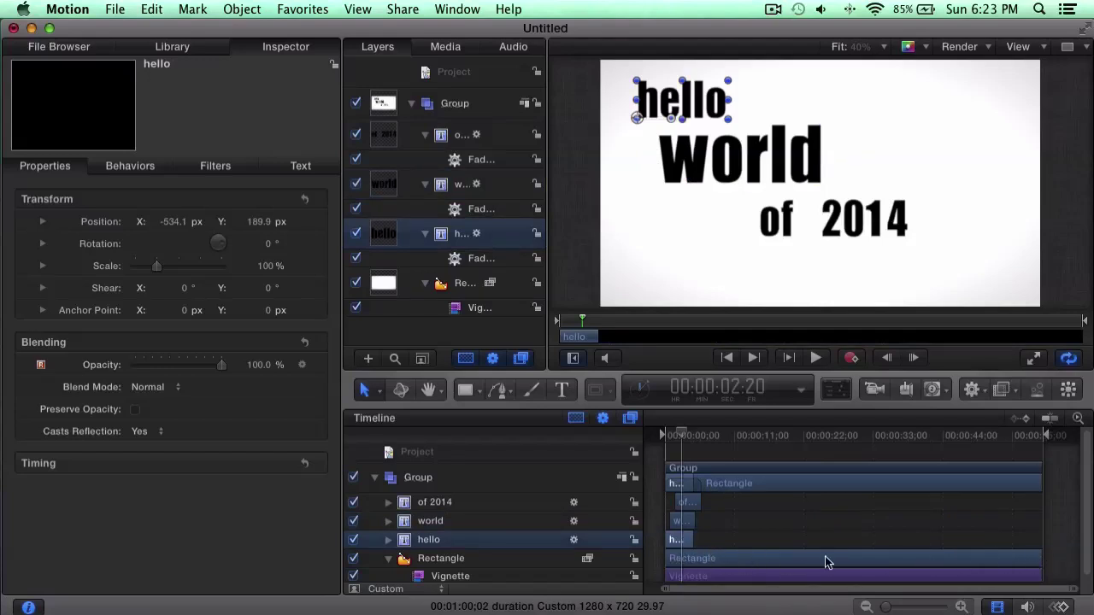
# Step: Zoom the Timeline in, play from the start, and trim world to end near 3 seconds
pyautogui.moveTo(897, 603); pyautogui.dragTo(923, 605)
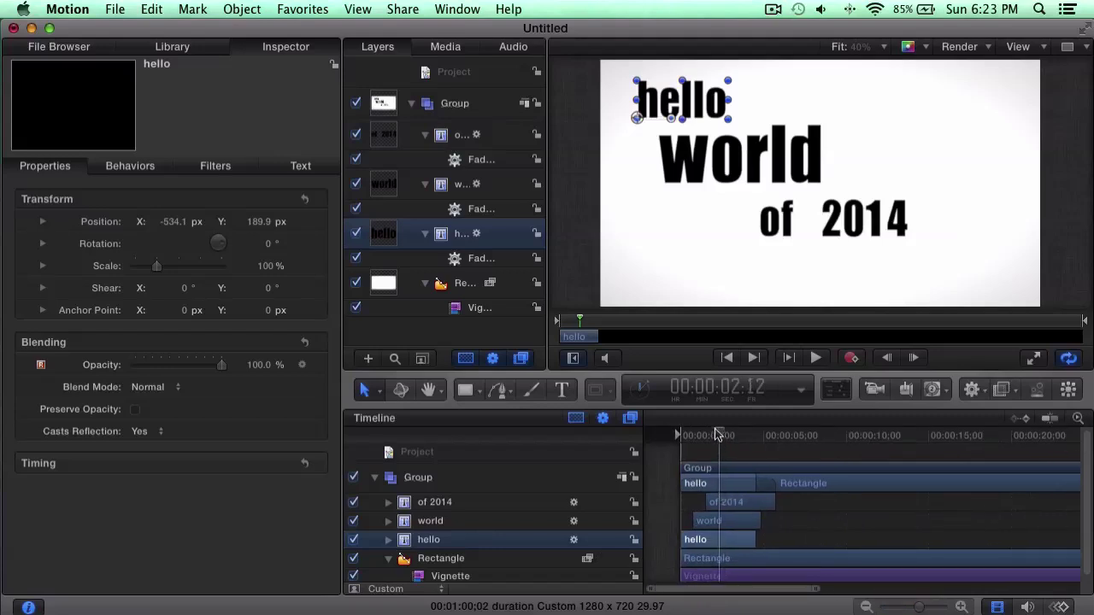
pyautogui.click(684, 436)
pyautogui.press('space')
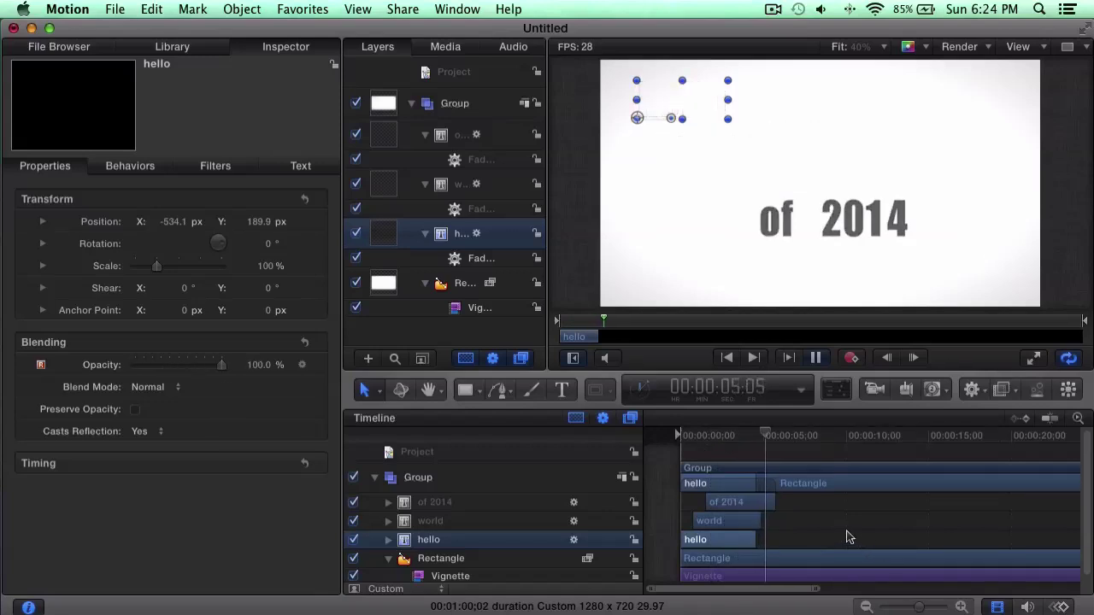
pyautogui.press('space')
pyautogui.moveTo(772, 501); pyautogui.dragTo(732, 540)
# Step: Replay and scrub the timeline to check when the words fade in and disappear
pyautogui.click(687, 438)
pyautogui.press('space')
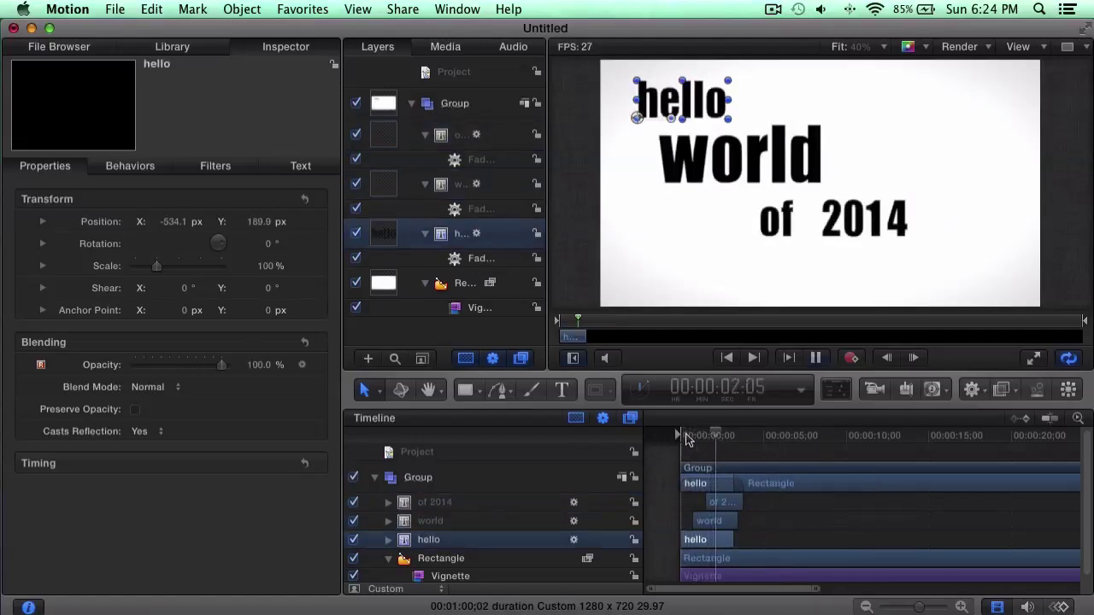
pyautogui.press('space')
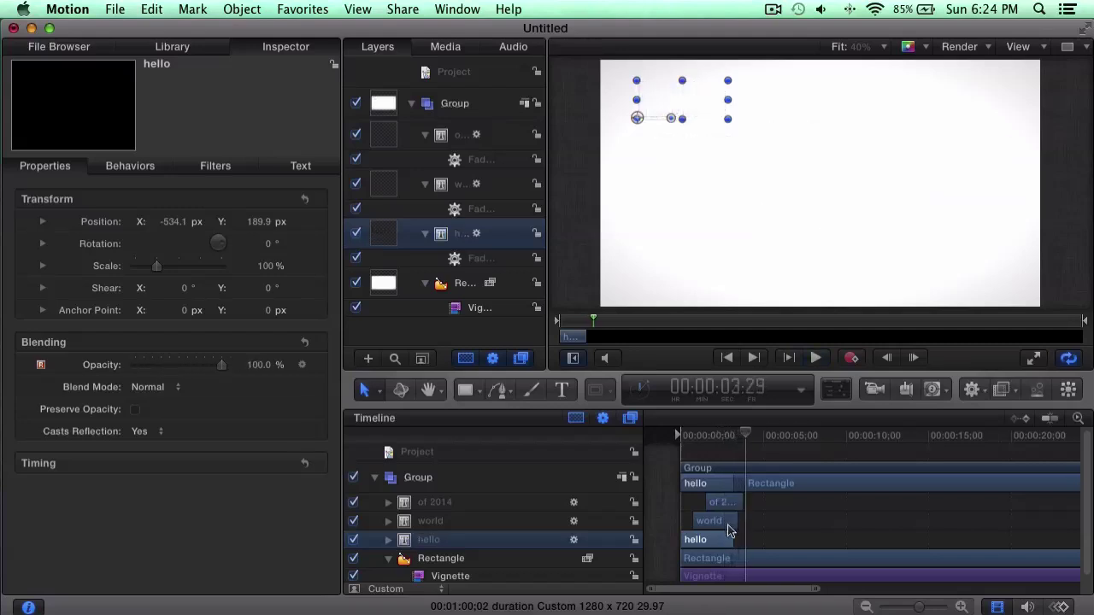
pyautogui.moveTo(745, 438); pyautogui.dragTo(709, 494)
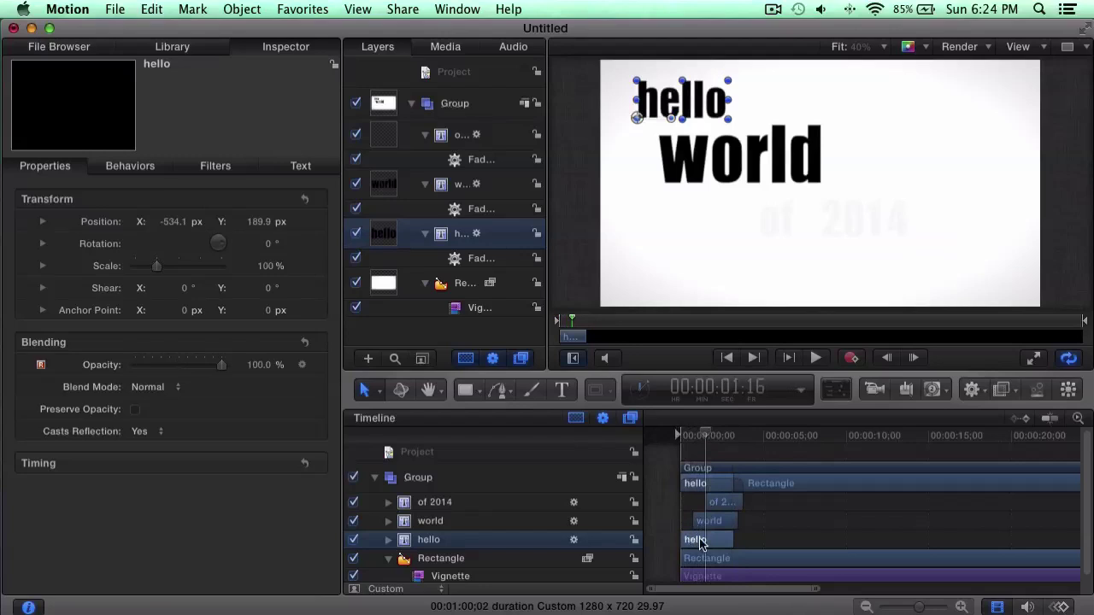
pyautogui.moveTo(706, 441); pyautogui.dragTo(749, 436)
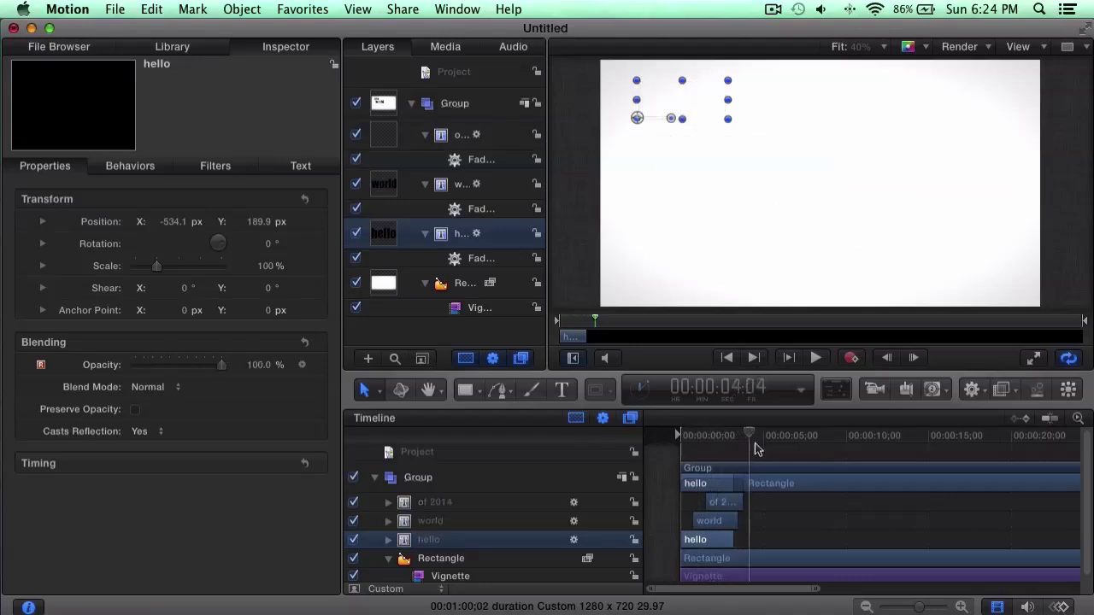
pyautogui.hscroll(3, 754, 489)
pyautogui.hscroll(-3, 756, 491)
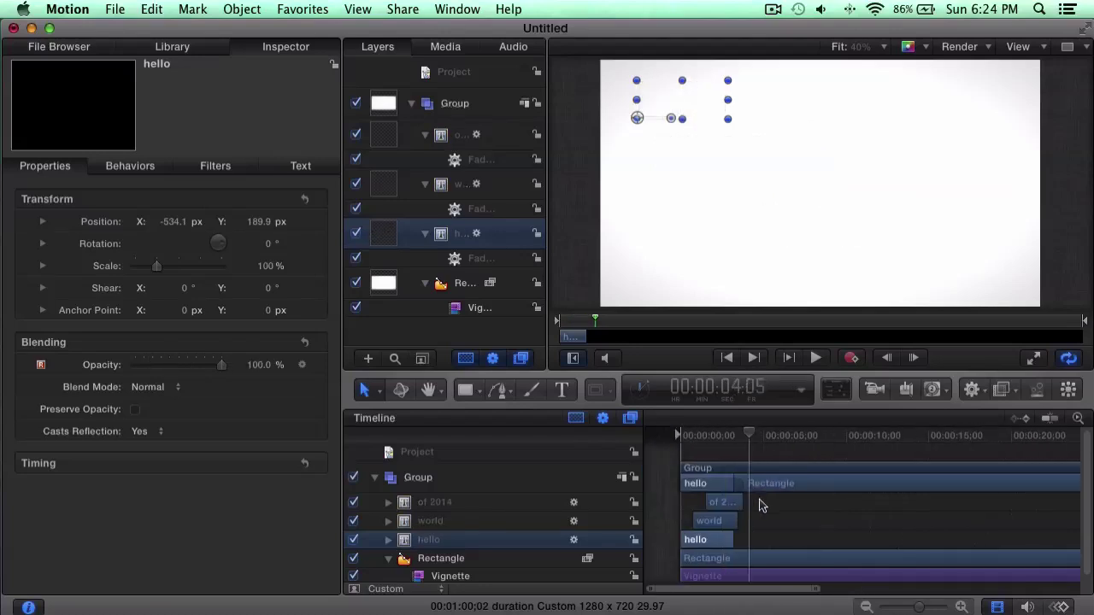
pyautogui.hscroll(1, 761, 505)
pyautogui.moveTo(736, 439)
pyautogui.mouseDown()
pyautogui.moveTo(720, 435)
pyautogui.moveTo(740, 436)
pyautogui.mouseUp()
# Step: Add a new 'wow' text layer and colour it black in the Colors window
pyautogui.press('t')
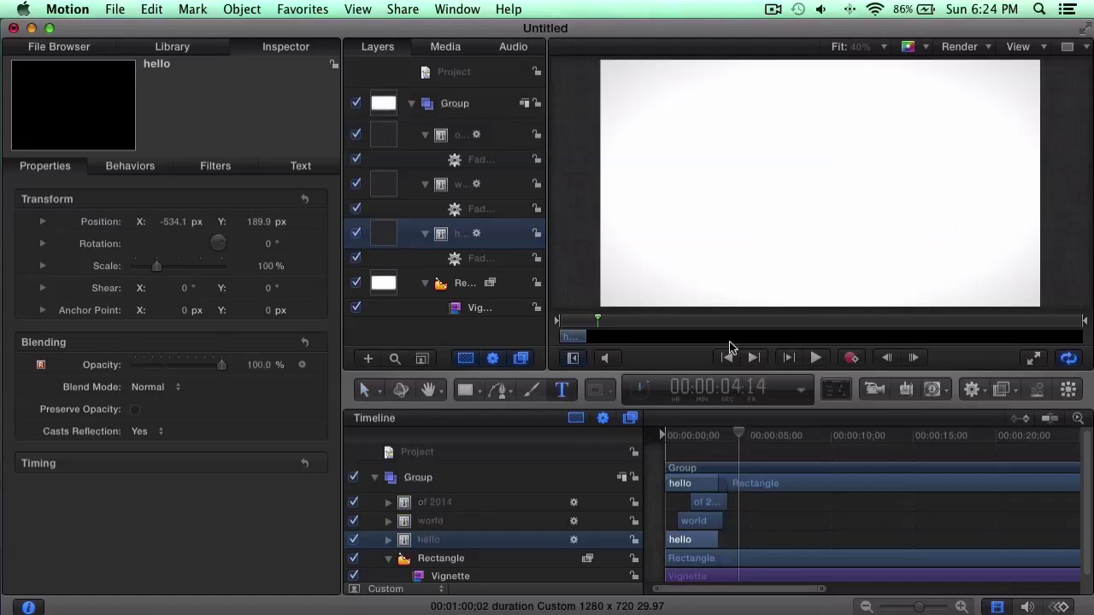
pyautogui.click(723, 124)
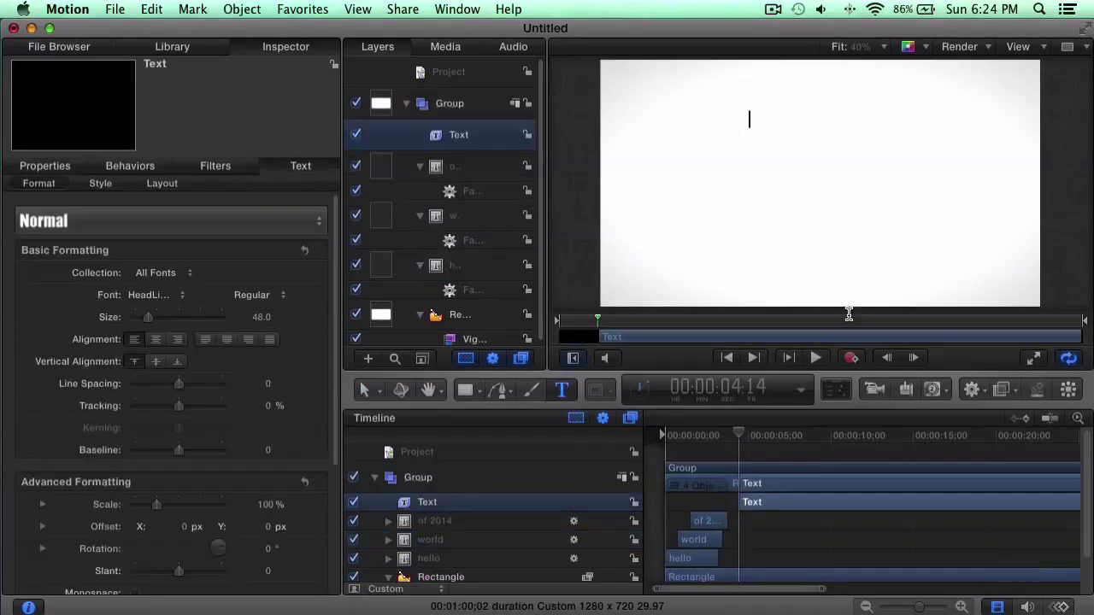
pyautogui.click(836, 389)
pyautogui.click(378, 215)
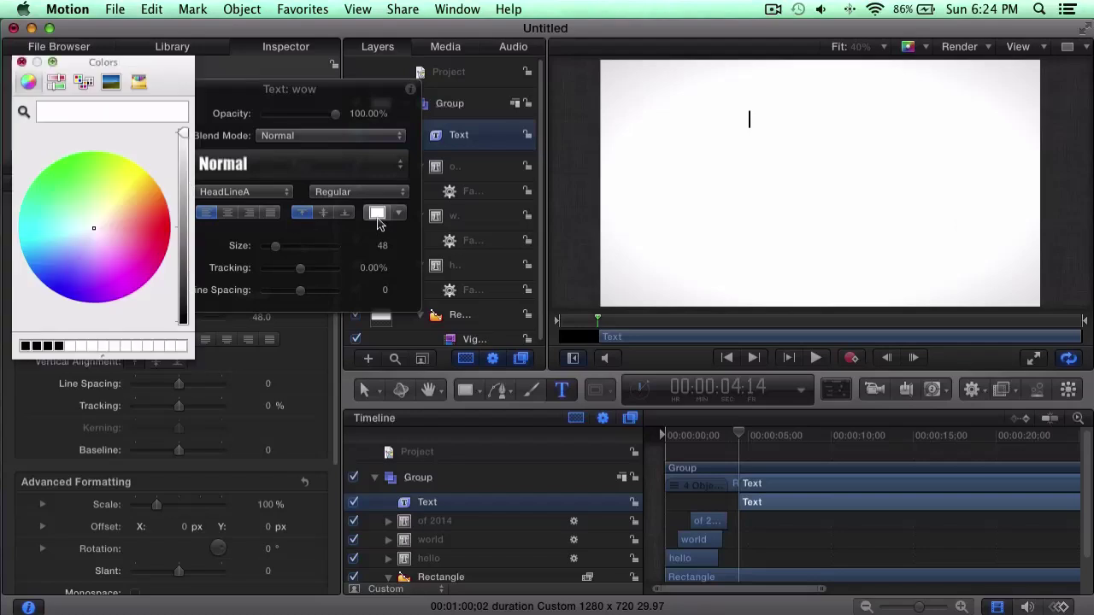
pyautogui.moveTo(182, 248); pyautogui.dragTo(182, 323)
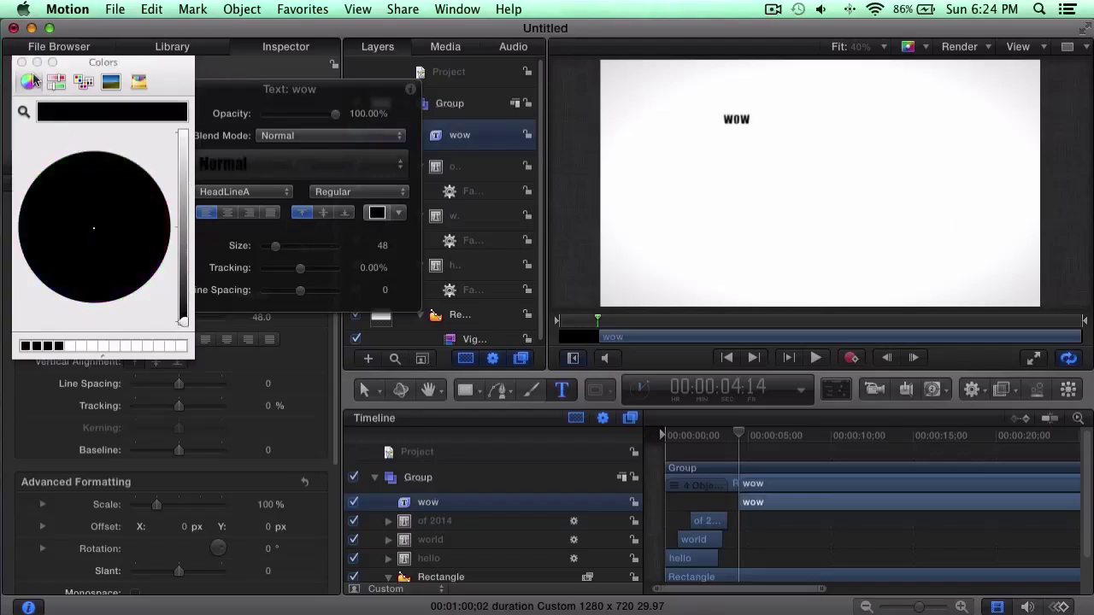
pyautogui.click(23, 63)
# Step: Enlarge wow to size 288 and move it down toward the canvas centre
pyautogui.moveTo(275, 245); pyautogui.dragTo(349, 249)
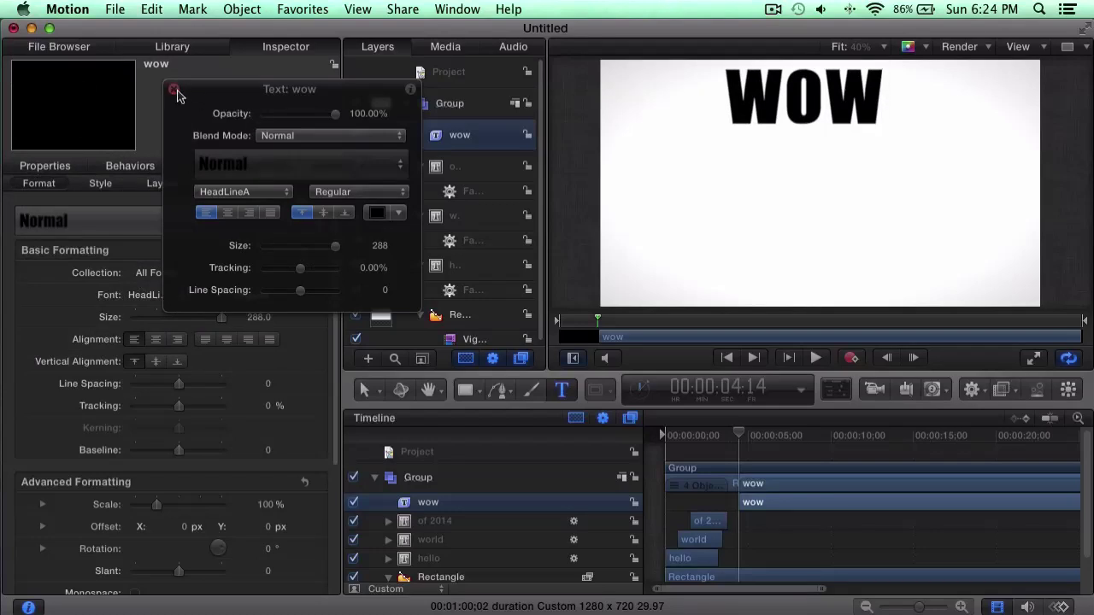
pyautogui.click(173, 90)
pyautogui.press('Escape')
pyautogui.moveTo(851, 90); pyautogui.dragTo(869, 162)
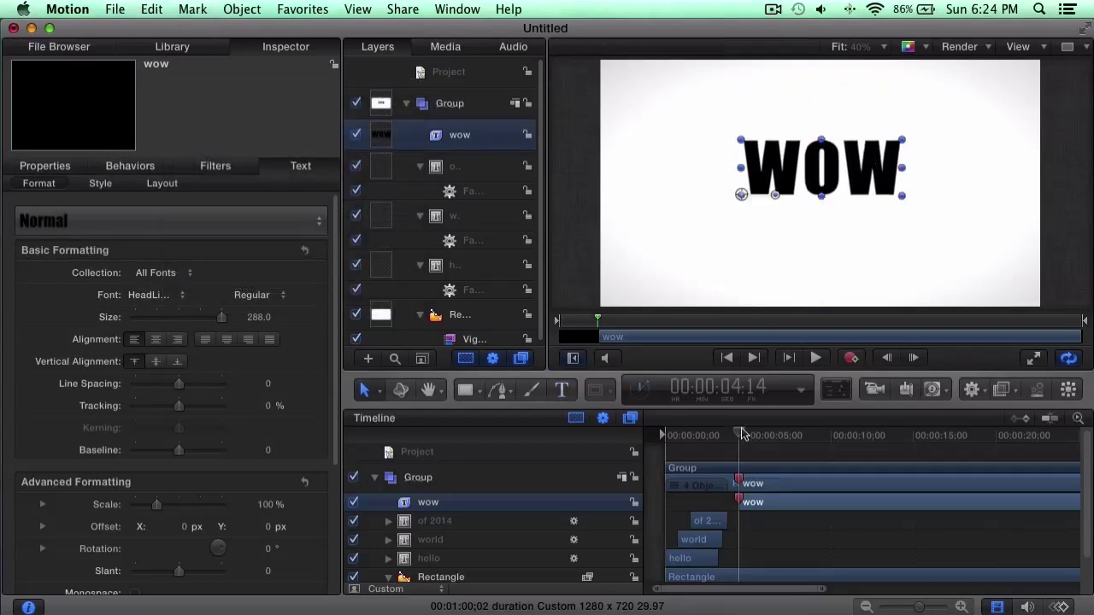
# Step: Adjust the wow clip's start and show its Position split into X, Y and Z
pyautogui.moveTo(742, 434)
pyautogui.mouseDown()
pyautogui.moveTo(730, 433)
pyautogui.moveTo(740, 435)
pyautogui.mouseUp()
pyautogui.moveTo(752, 502); pyautogui.dragTo(767, 504)
pyautogui.click(44, 166)
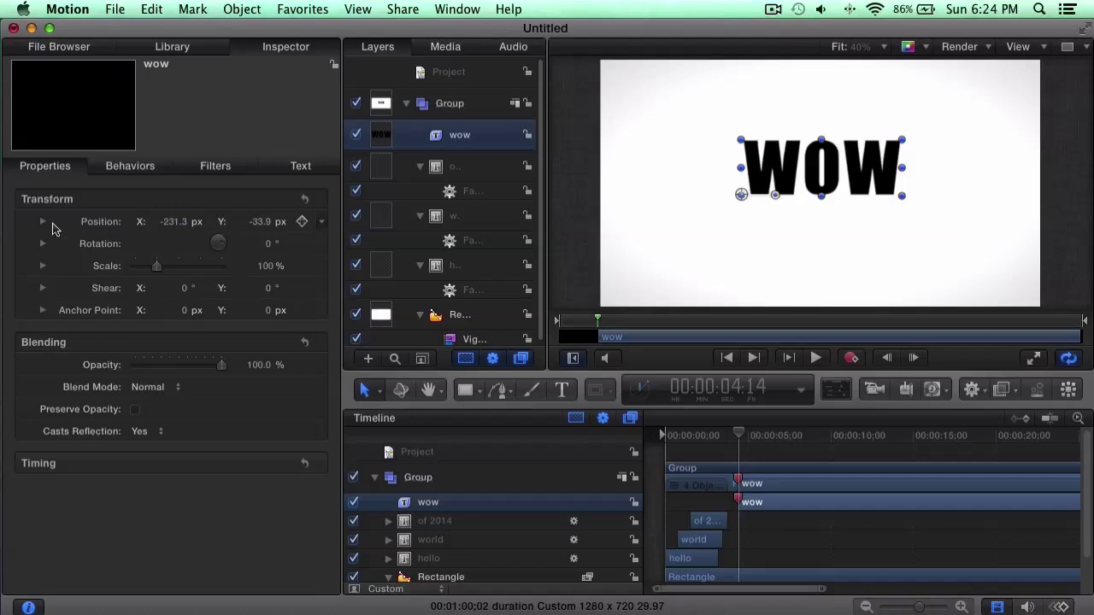
pyautogui.click(39, 222)
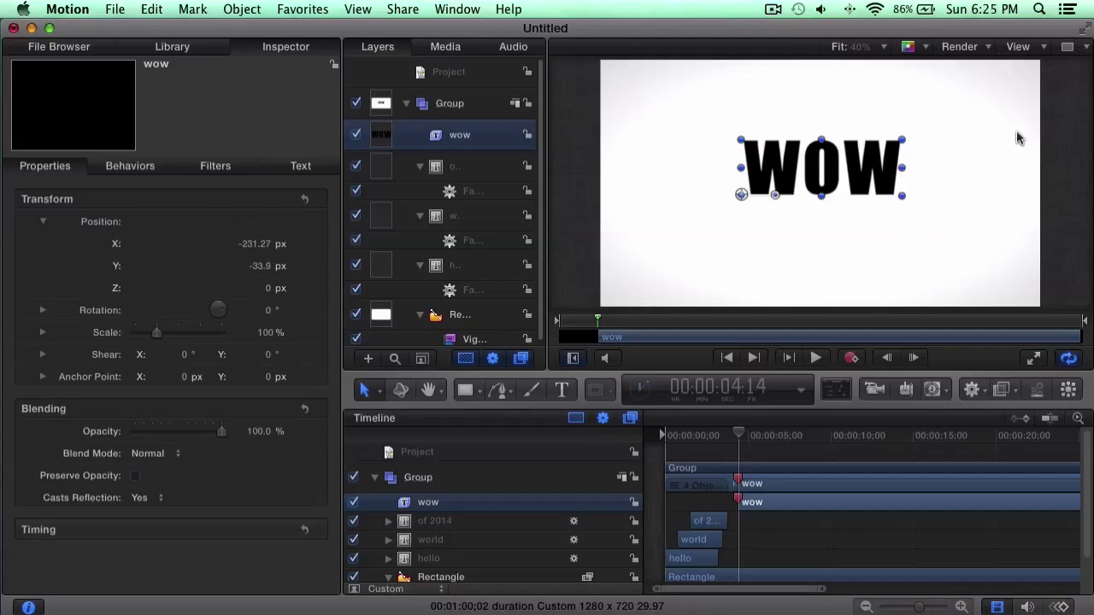
# Step: Browse the viewer's zoom, colour channel, render, overlay and layout menus
pyautogui.click(1041, 46)
pyautogui.click(959, 46)
pyautogui.click(862, 49)
pyautogui.click(906, 46)
pyautogui.click(908, 46)
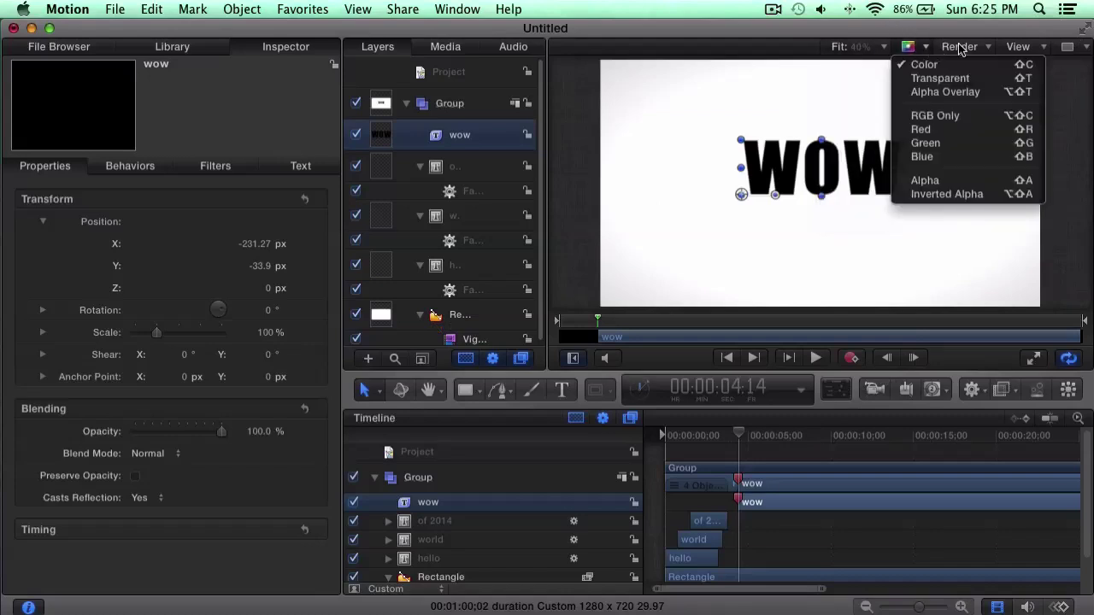
pyautogui.click(959, 47)
pyautogui.click(980, 47)
pyautogui.click(980, 47)
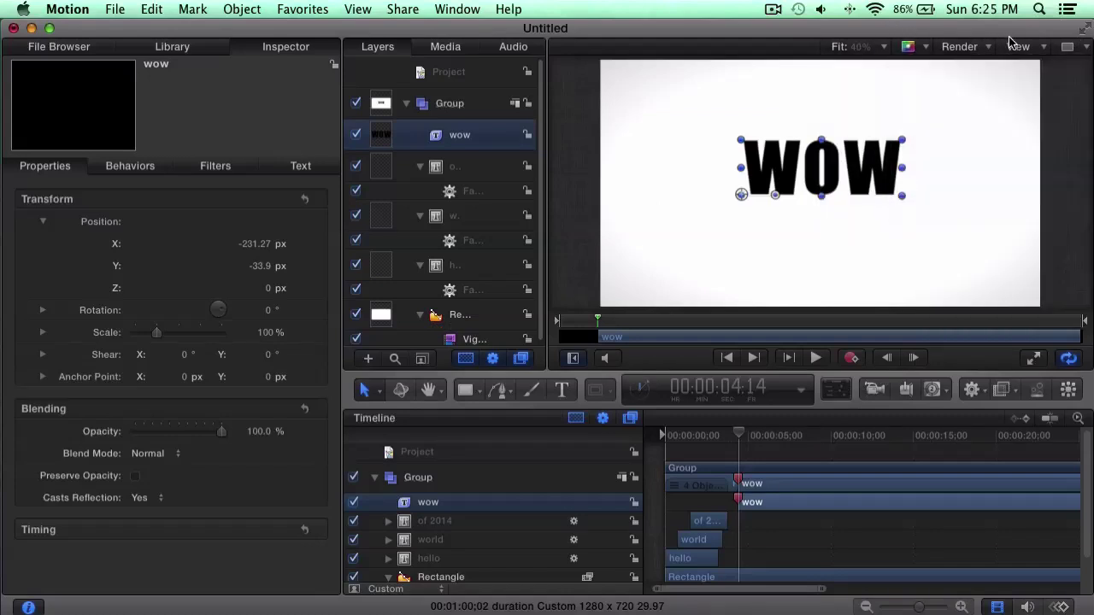
pyautogui.click(1045, 49)
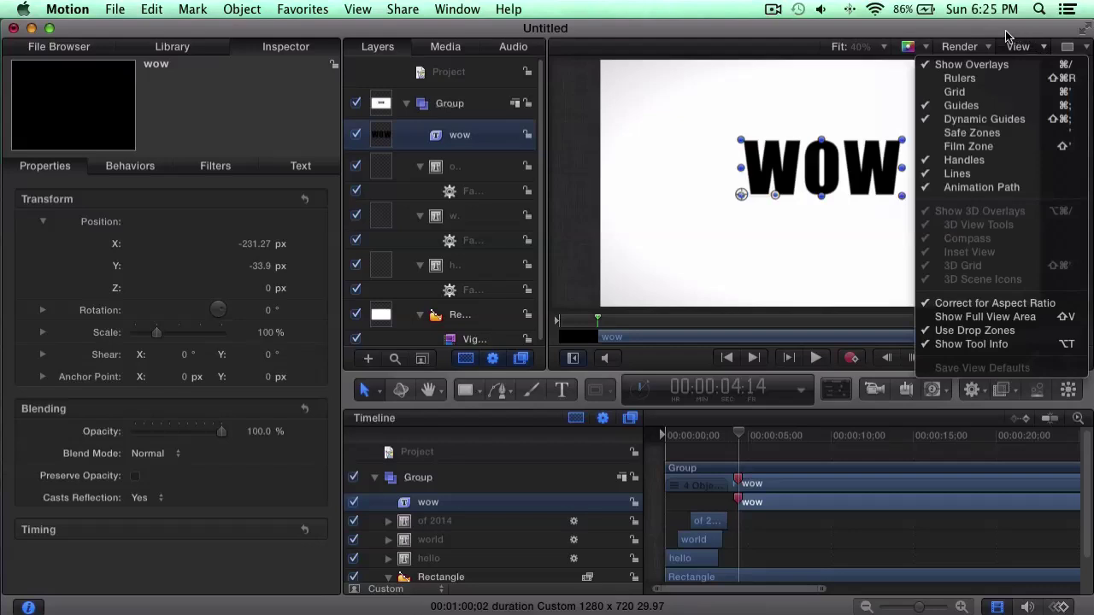
pyautogui.click(1011, 38)
pyautogui.click(1067, 46)
pyautogui.click(1037, 40)
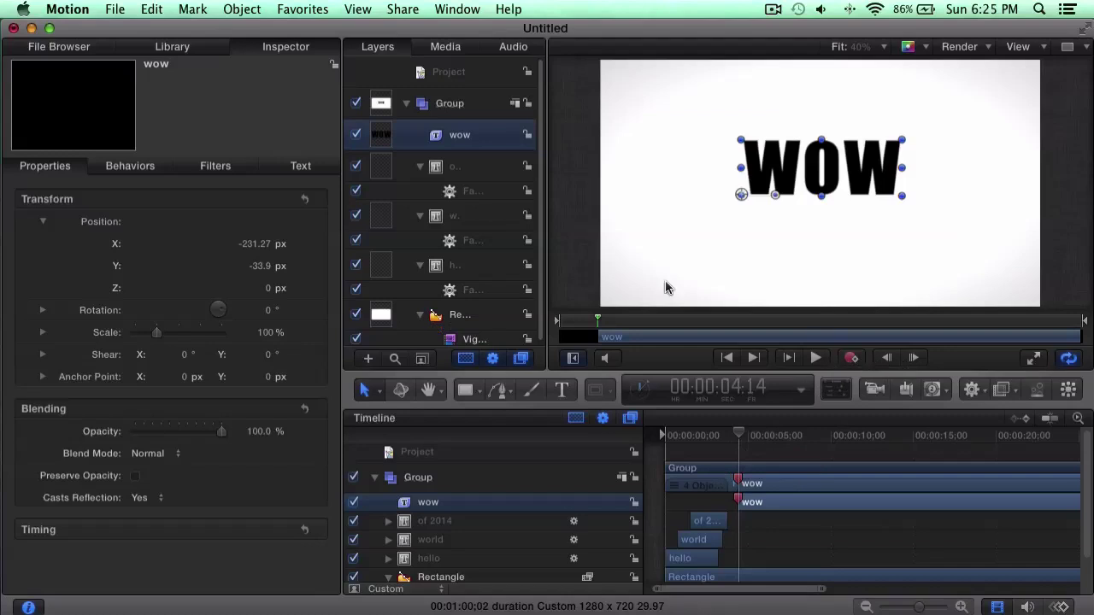
# Step: Turn on Record and keyframe wow's Position X and Y toward X -119.79, Y 53.1
pyautogui.click(852, 359)
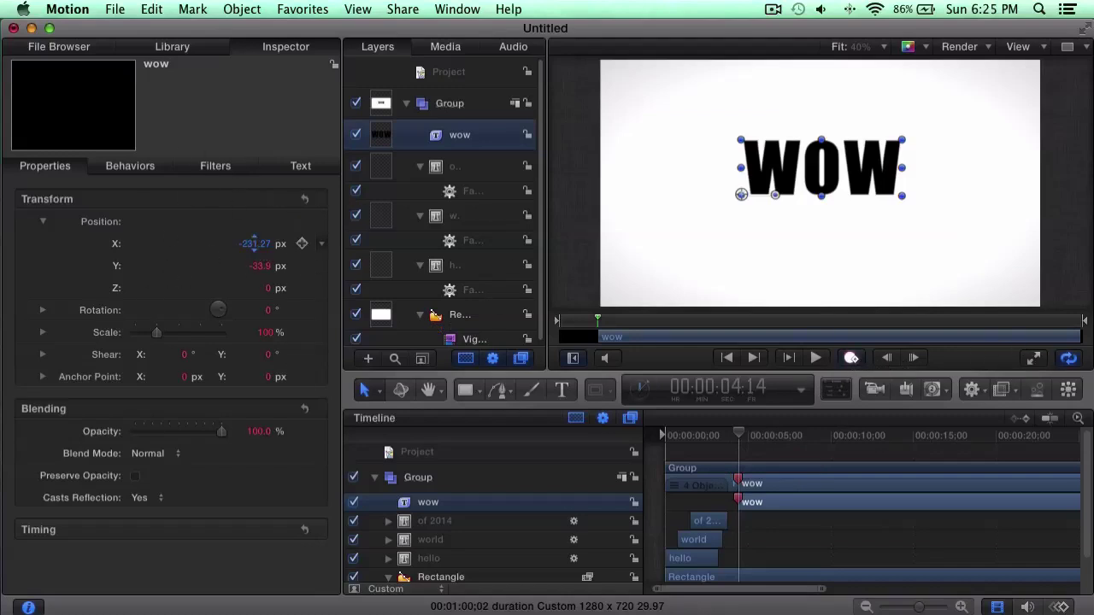
pyautogui.moveTo(254, 244); pyautogui.dragTo(244, 245)
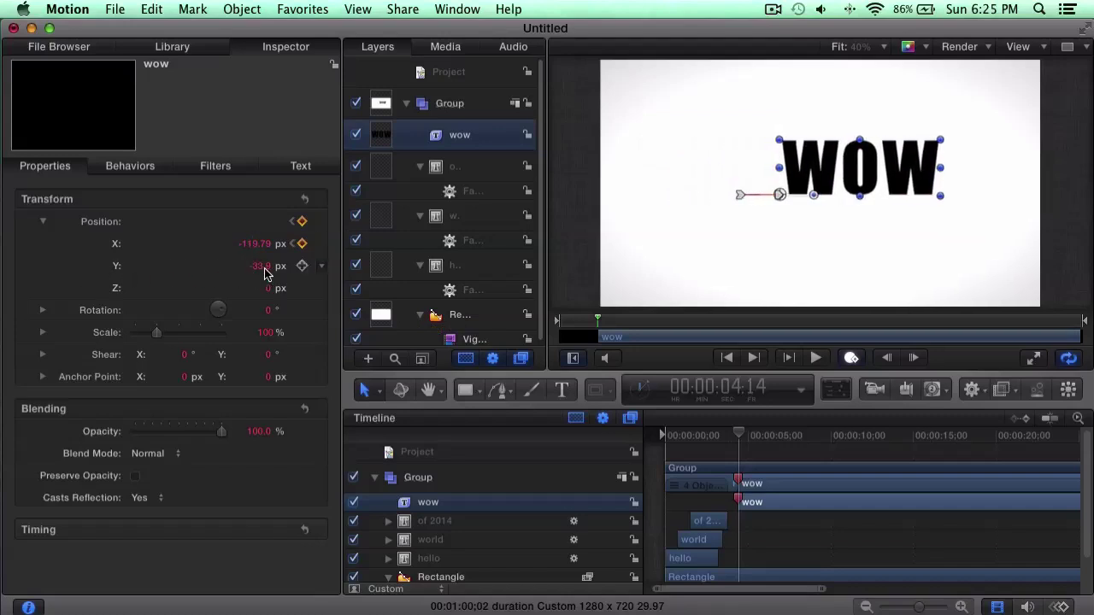
pyautogui.moveTo(264, 273)
pyautogui.mouseDown()
pyautogui.moveTo(248, 266)
pyautogui.moveTo(271, 266)
pyautogui.moveTo(252, 266)
pyautogui.moveTo(267, 266)
pyautogui.moveTo(255, 267)
pyautogui.moveTo(266, 267)
pyautogui.moveTo(255, 267)
pyautogui.moveTo(267, 267)
pyautogui.moveTo(254, 267)
pyautogui.moveTo(265, 273)
pyautogui.moveTo(256, 292)
pyautogui.mouseUp()
# Step: Play the wow animation, widen the timeline ruler, and scrub back to about 4 seconds
pyautogui.press('space')
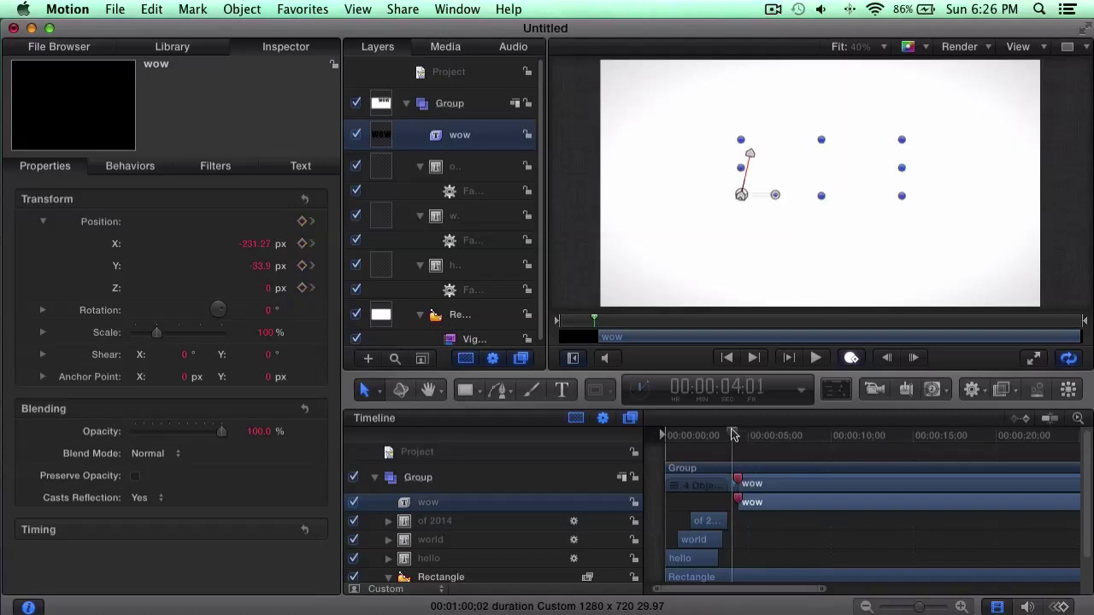
pyautogui.press('space')
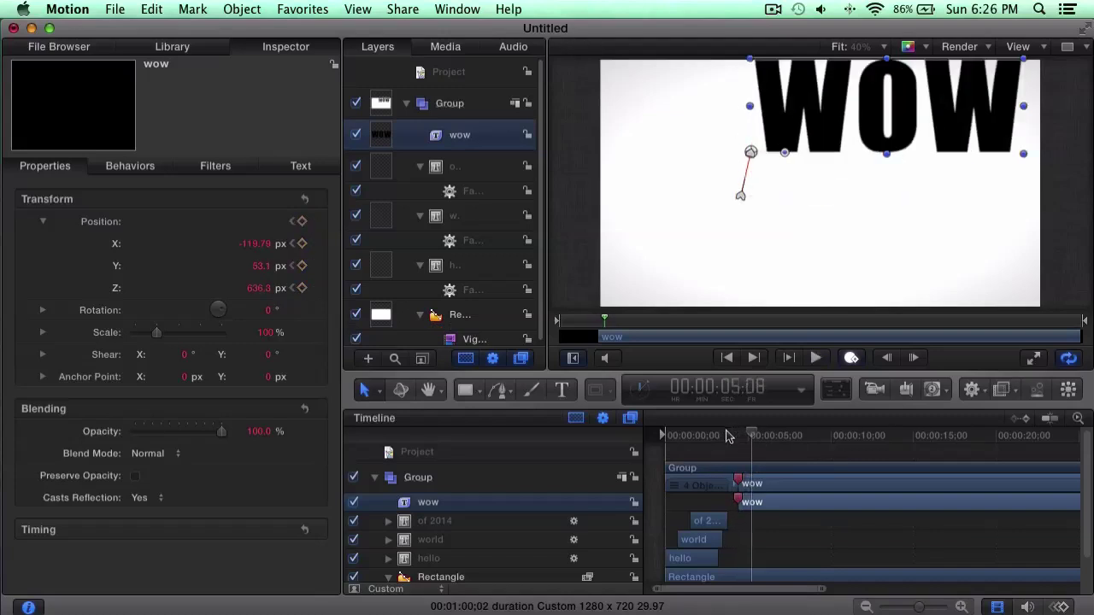
pyautogui.moveTo(749, 436); pyautogui.dragTo(741, 440)
pyautogui.moveTo(911, 609); pyautogui.dragTo(923, 607)
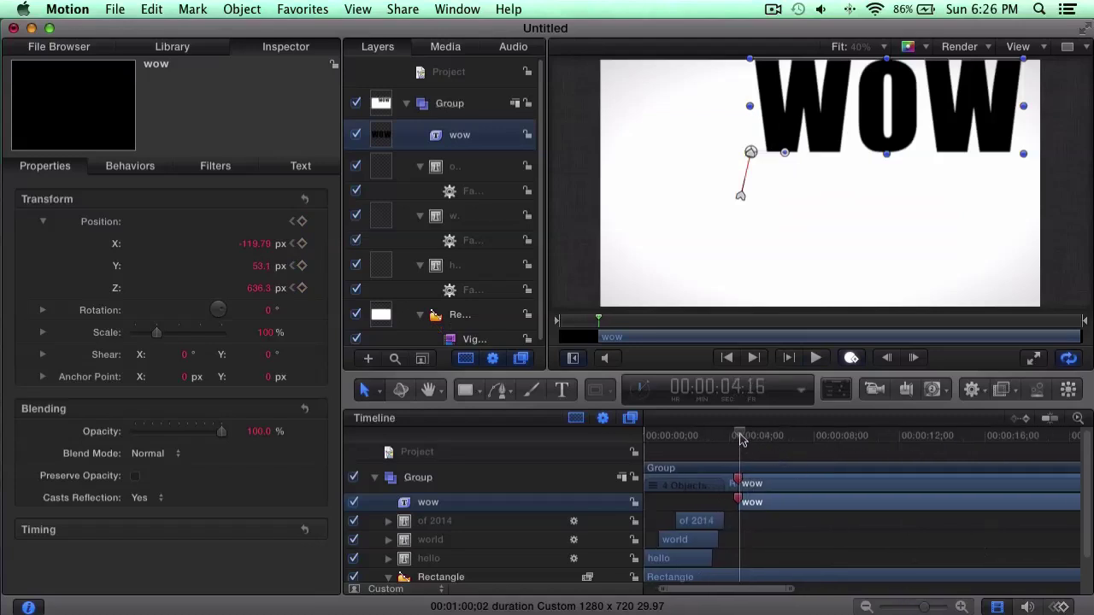
pyautogui.moveTo(742, 436); pyautogui.dragTo(876, 438)
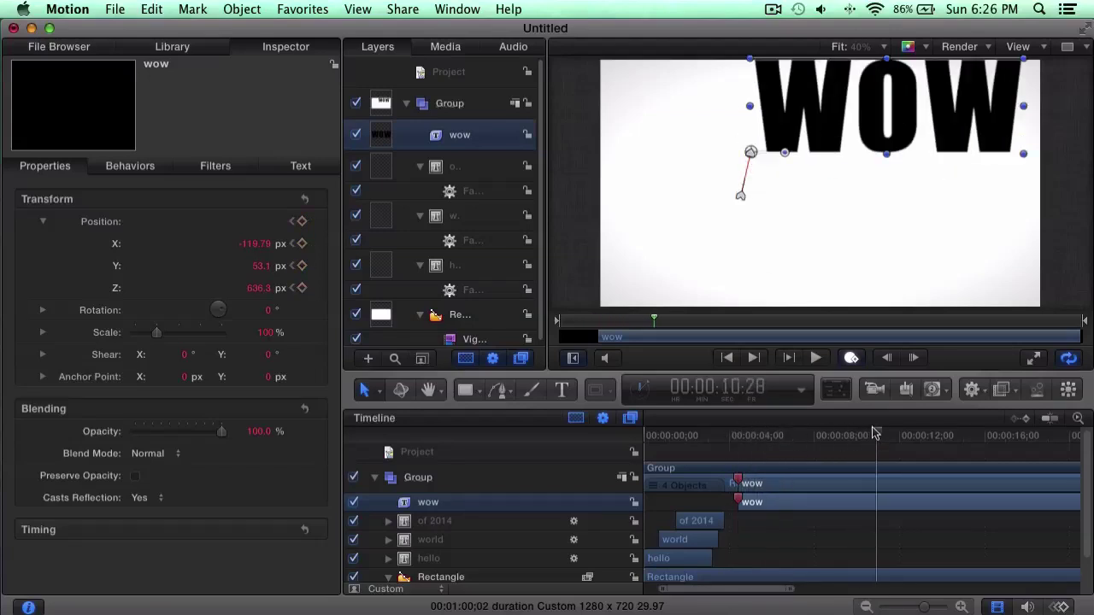
pyautogui.moveTo(876, 436); pyautogui.dragTo(740, 435)
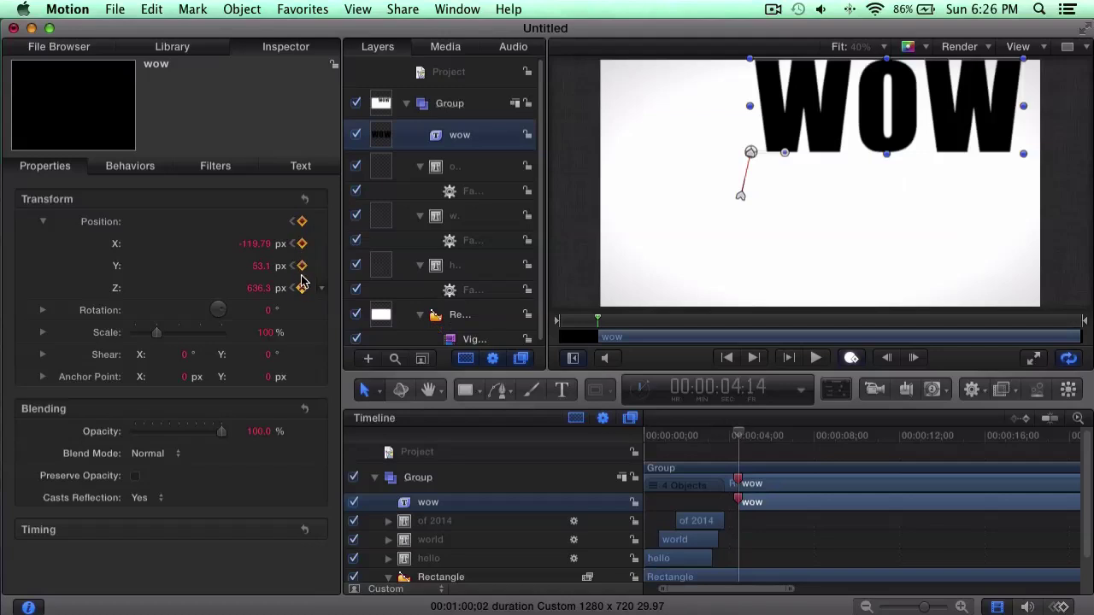
# Step: Delete wow's position keyframe, reset its Transform, and move to about 6 seconds
pyautogui.click(301, 222)
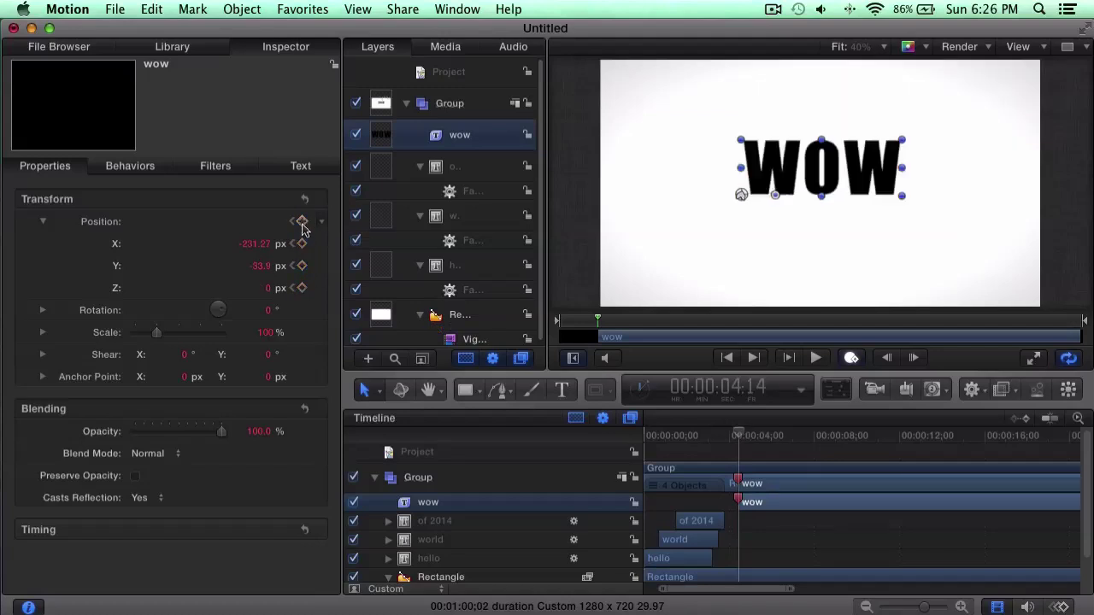
pyautogui.click(305, 199)
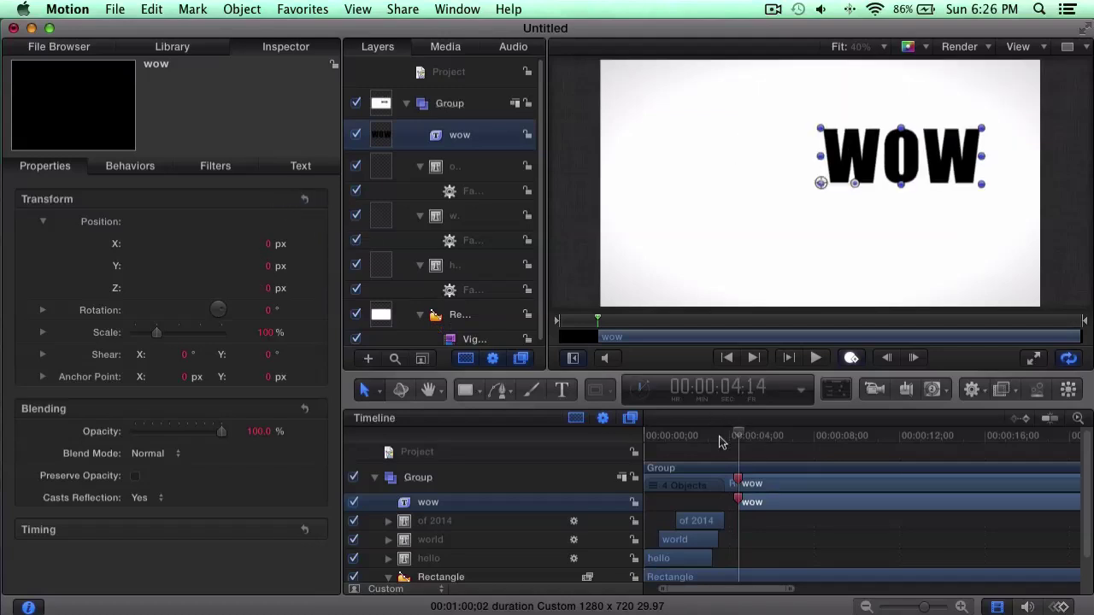
pyautogui.moveTo(743, 444)
pyautogui.mouseDown()
pyautogui.moveTo(793, 438)
pyautogui.moveTo(769, 437)
pyautogui.mouseUp()
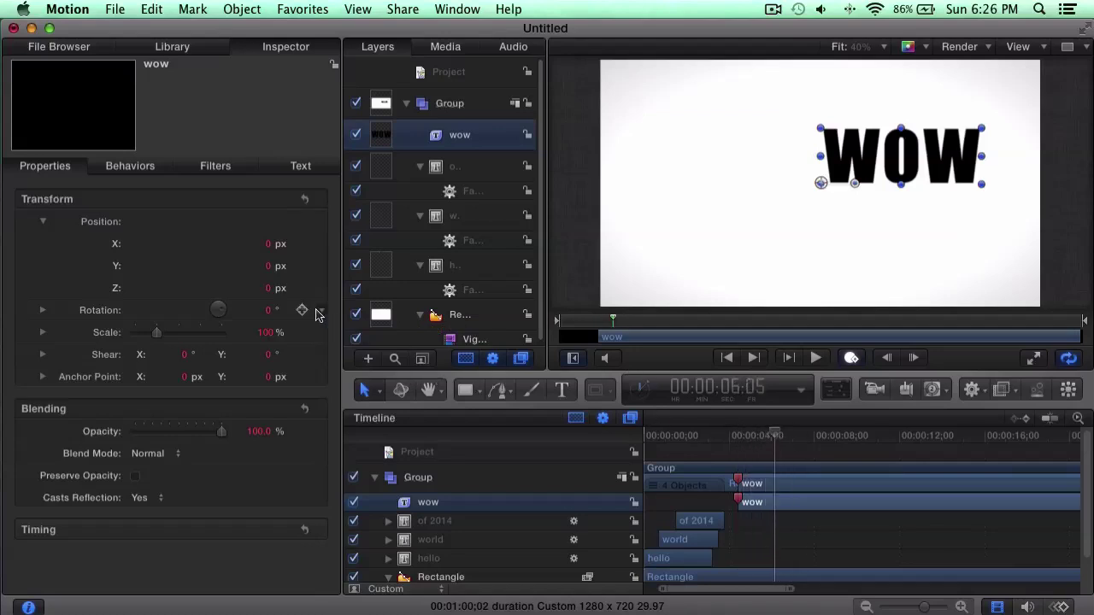
# Step: Keyframe wow at Position X -177 and Y 123, then turn recording off
pyautogui.moveTo(270, 243); pyautogui.dragTo(197, 245)
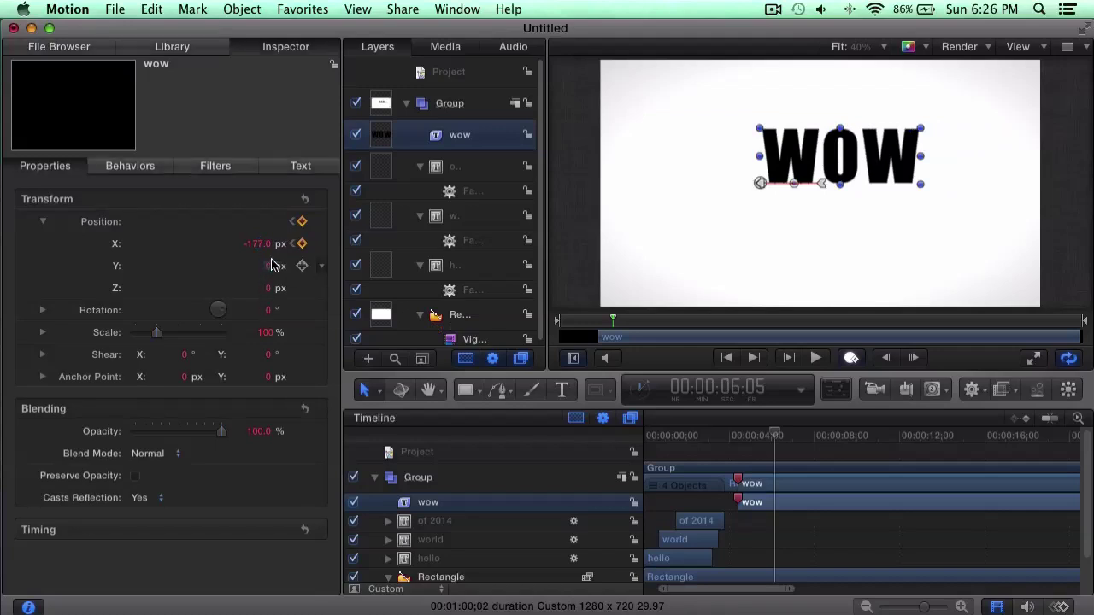
pyautogui.moveTo(268, 273); pyautogui.dragTo(308, 288)
pyautogui.moveTo(775, 436); pyautogui.dragTo(733, 432)
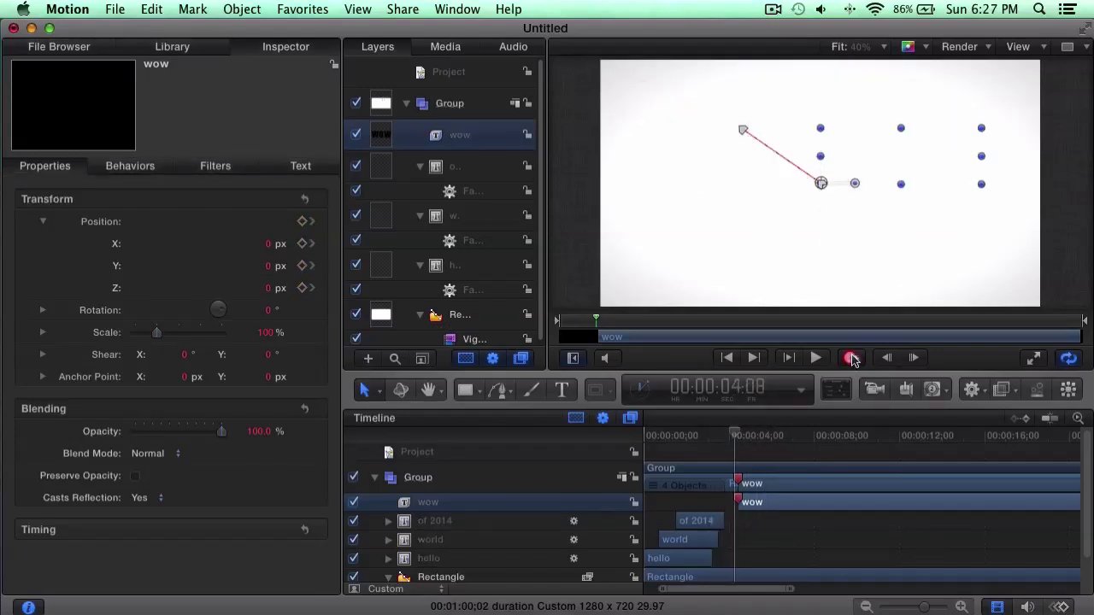
pyautogui.click(851, 359)
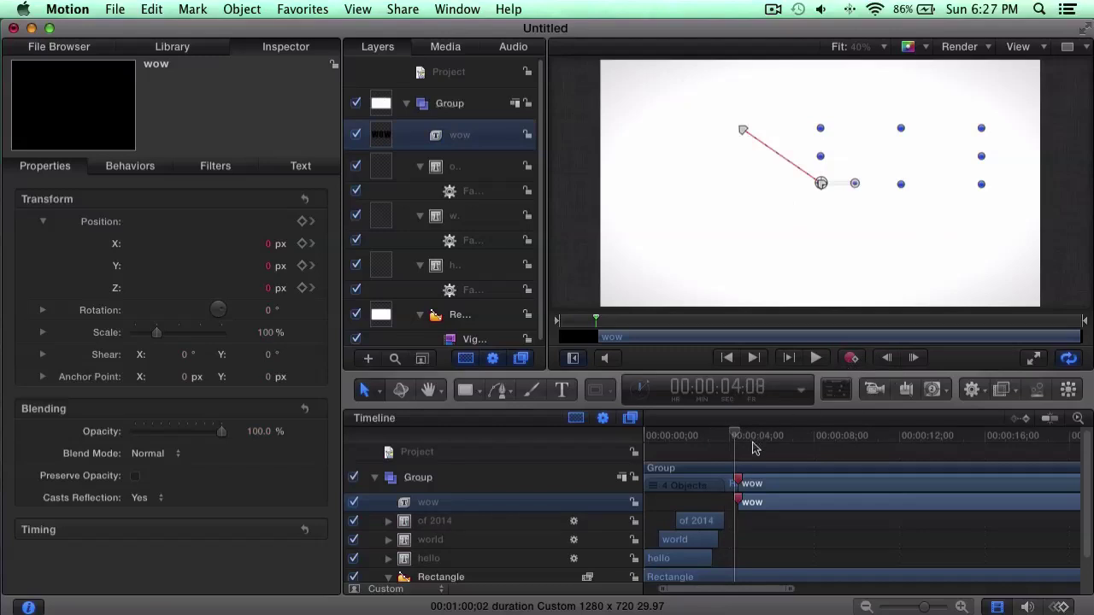
pyautogui.press('space')
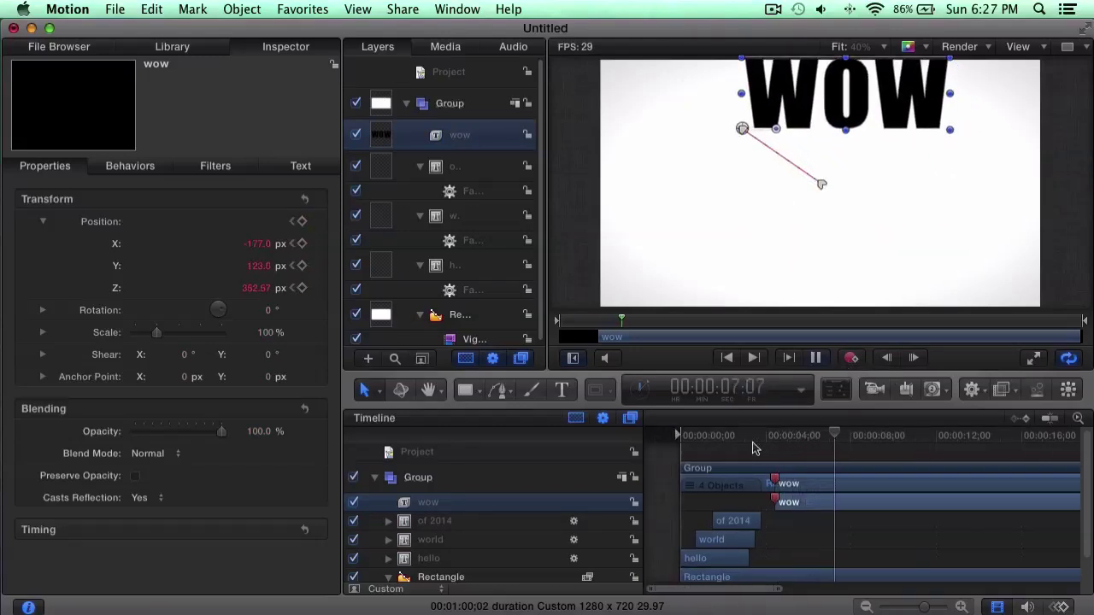
pyautogui.press('space')
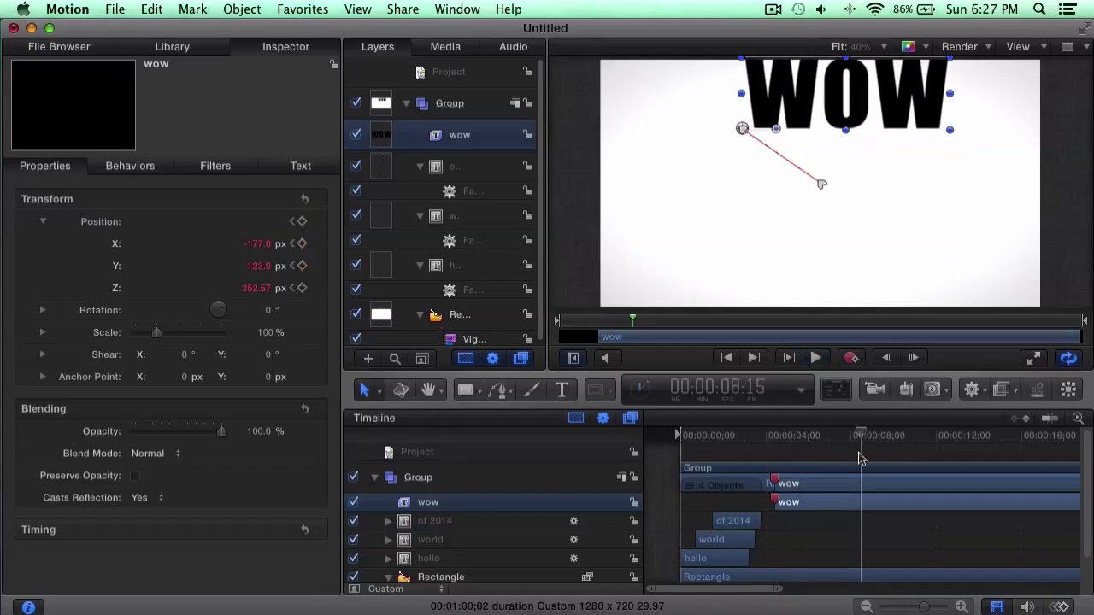
pyautogui.moveTo(795, 441)
pyautogui.mouseDown()
pyautogui.moveTo(782, 439)
pyautogui.moveTo(793, 438)
pyautogui.mouseUp()
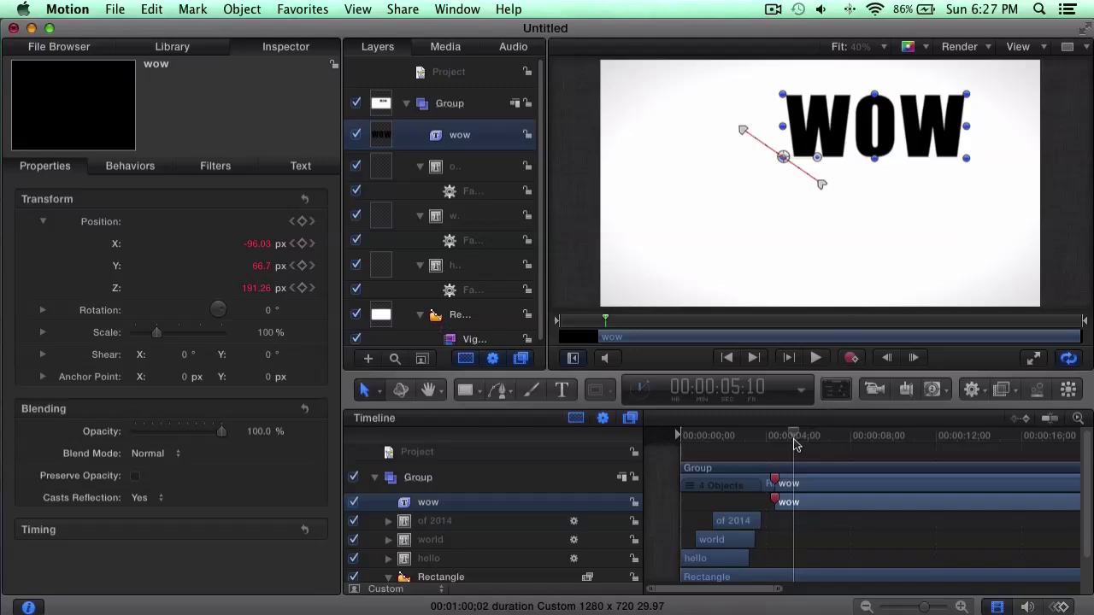
pyautogui.moveTo(794, 438); pyautogui.dragTo(756, 436)
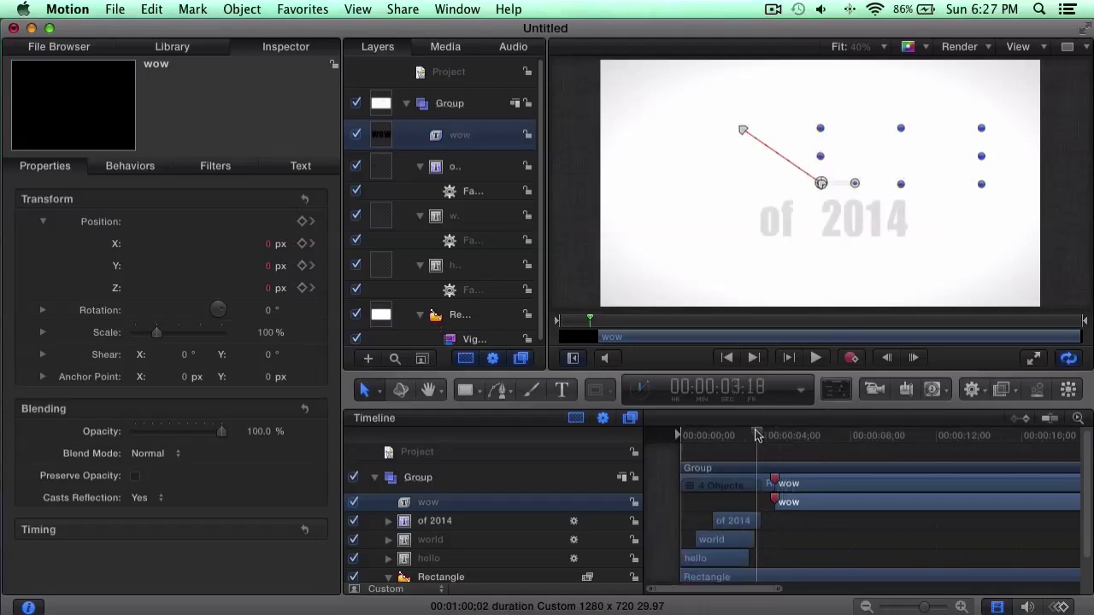
pyautogui.moveTo(708, 438); pyautogui.dragTo(742, 437)
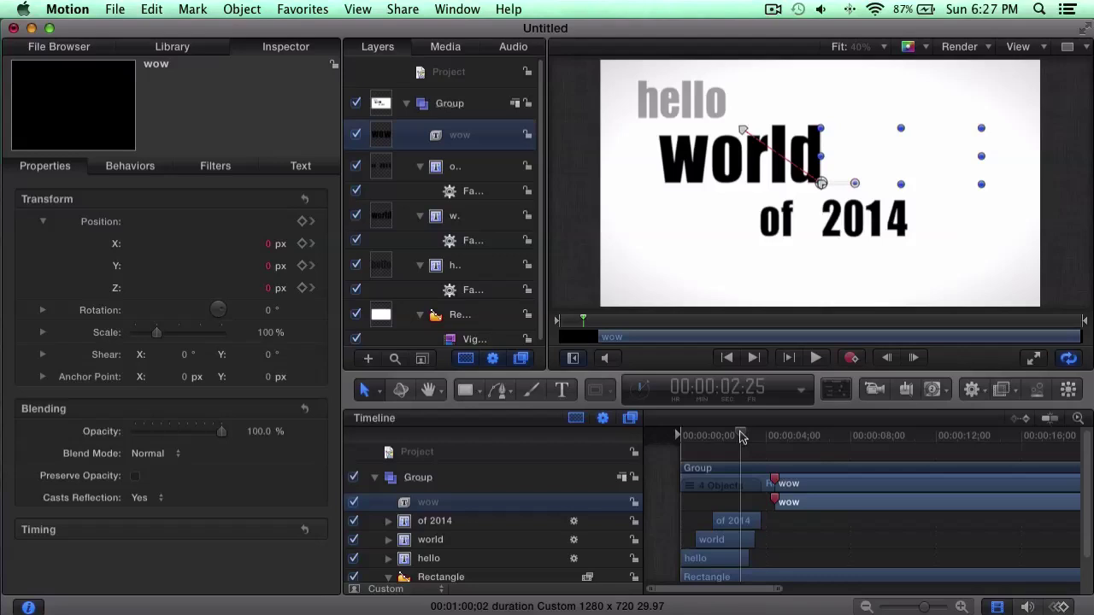
pyautogui.moveTo(735, 439); pyautogui.dragTo(682, 436)
pyautogui.press('space')
pyautogui.press('space')
pyautogui.press('space')
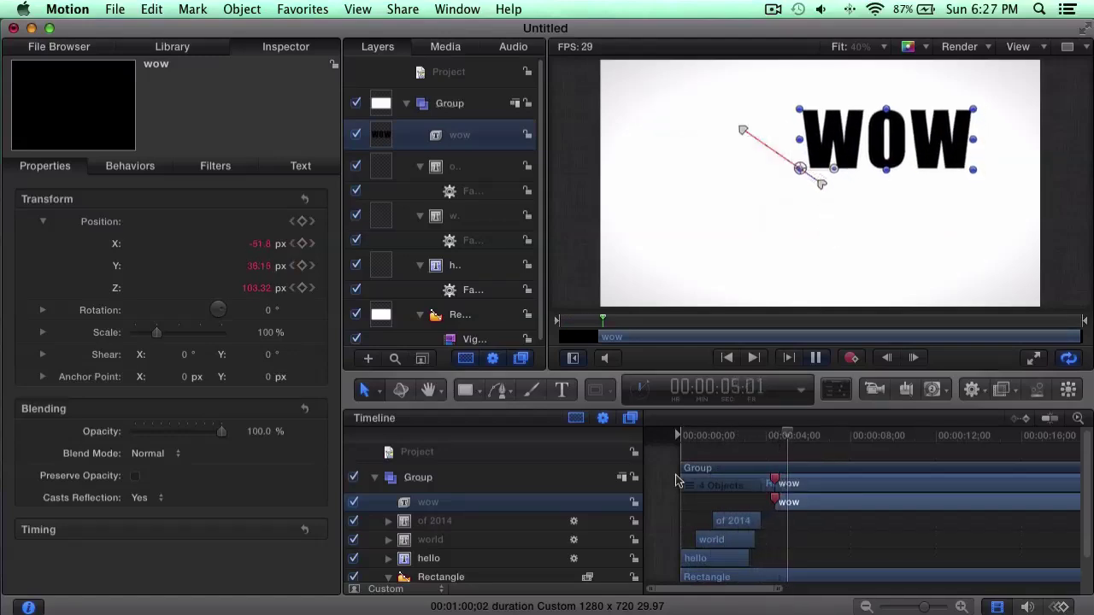
pyautogui.press('space')
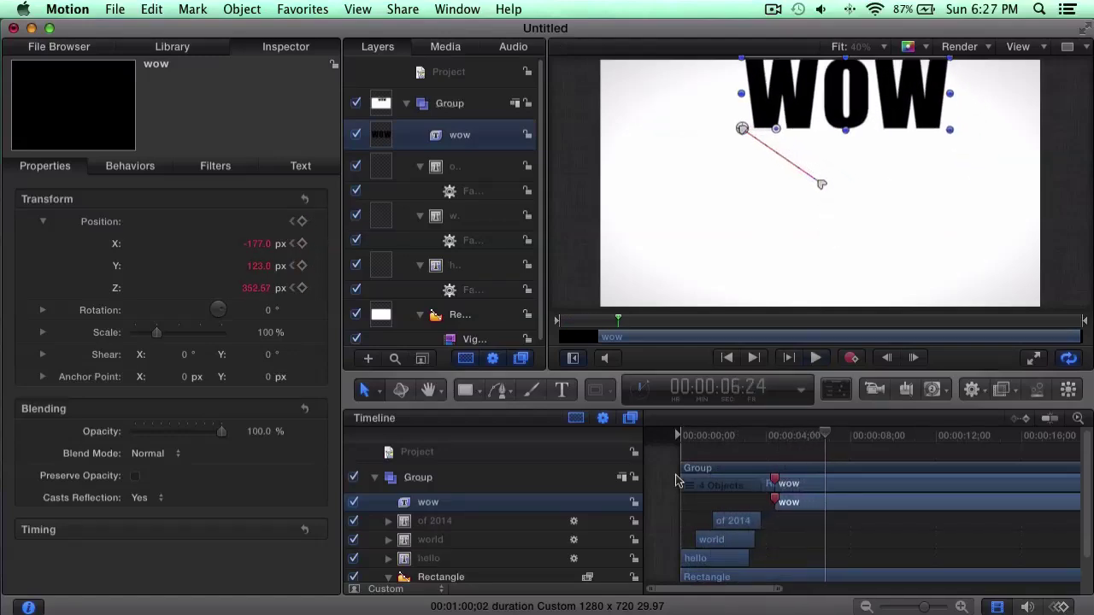